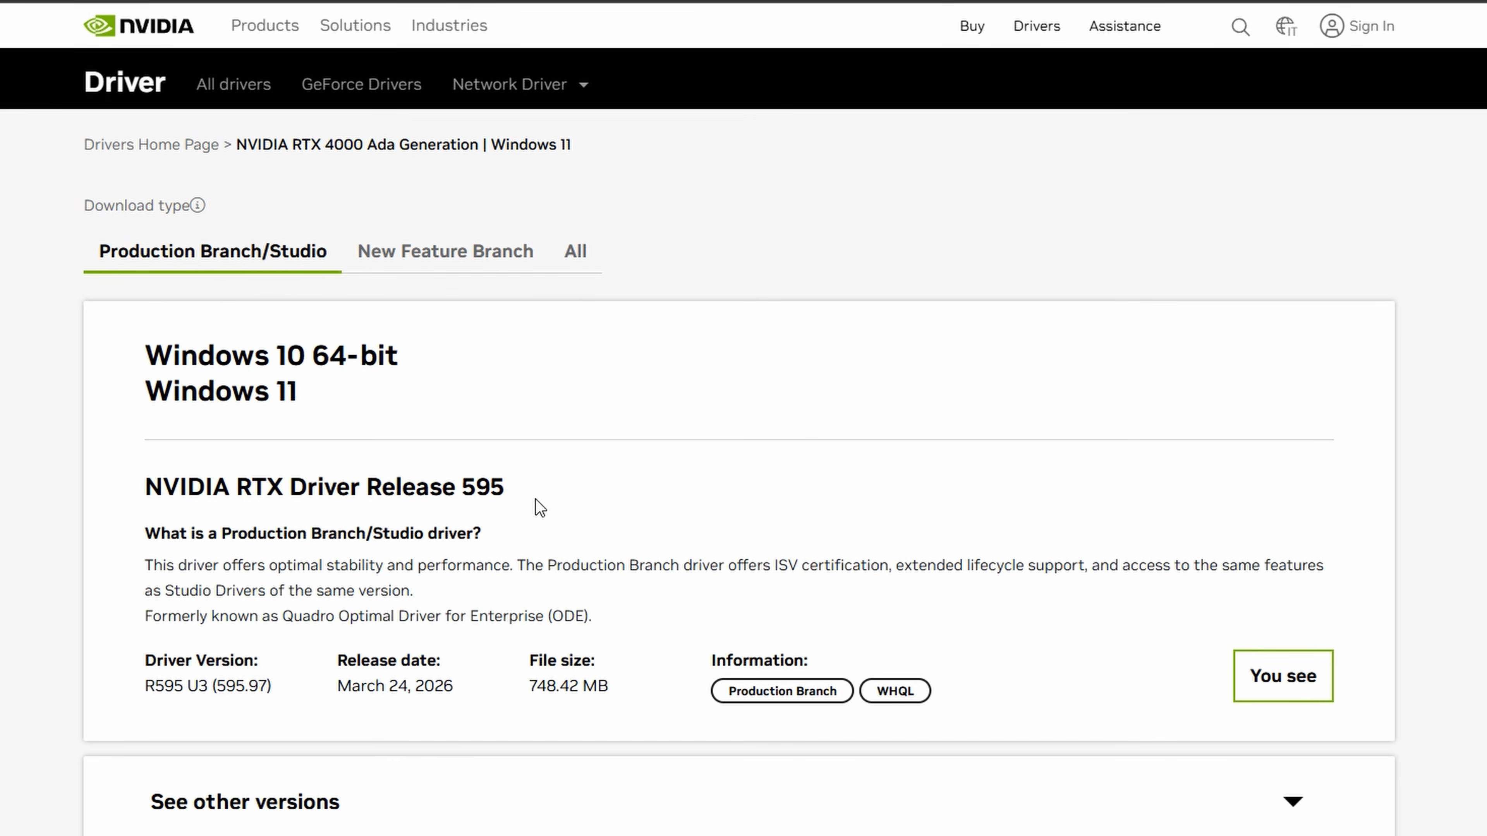
pyautogui.moveTo(459, 506); pyautogui.dragTo(148, 502)
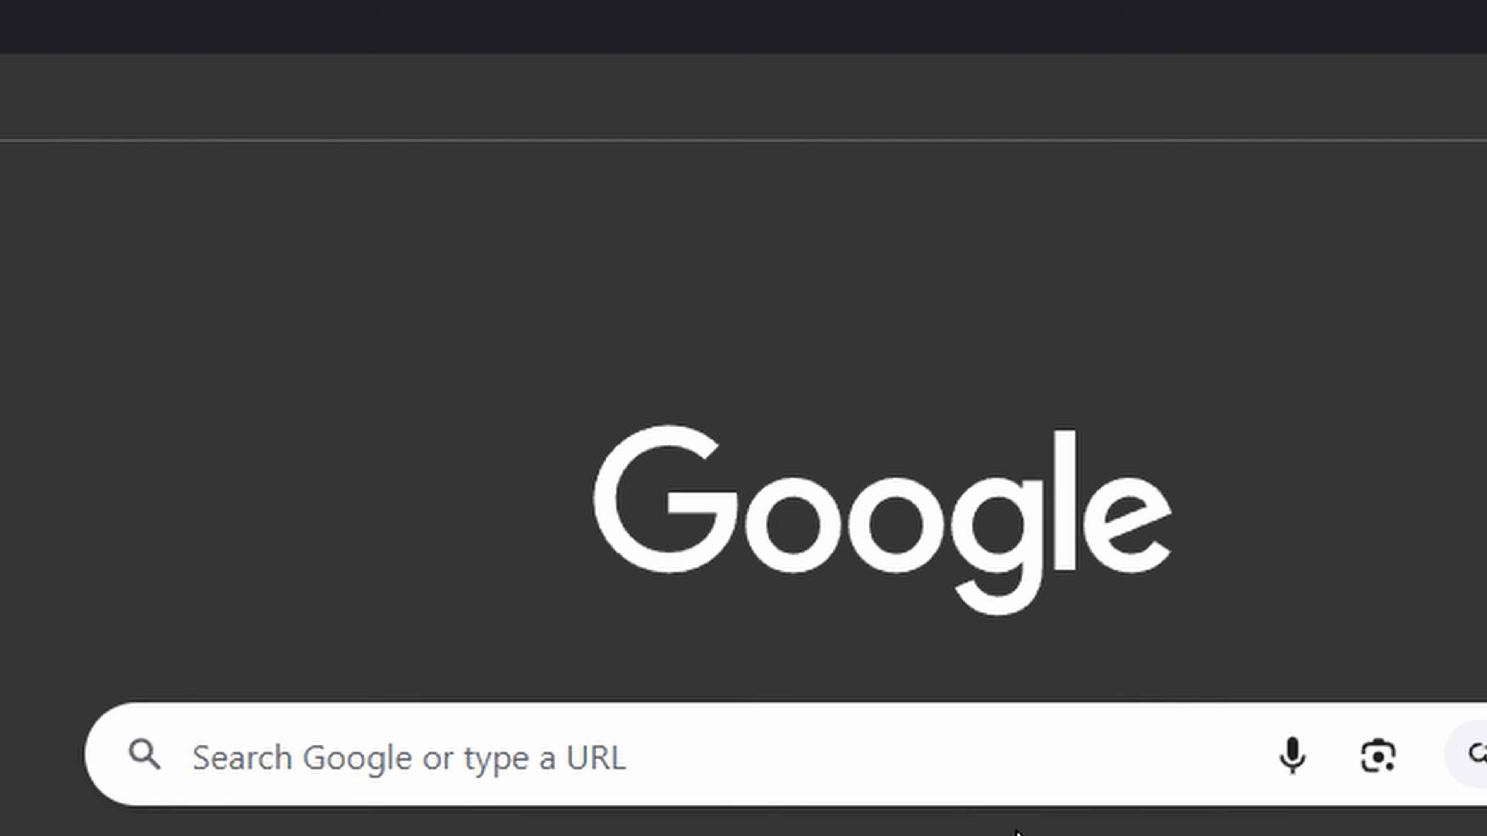
# - Search Google for DDU and download Display Driver Uninstaller from the Guru3D page
pyautogui.write('DDU')
pyautogui.press('Return')
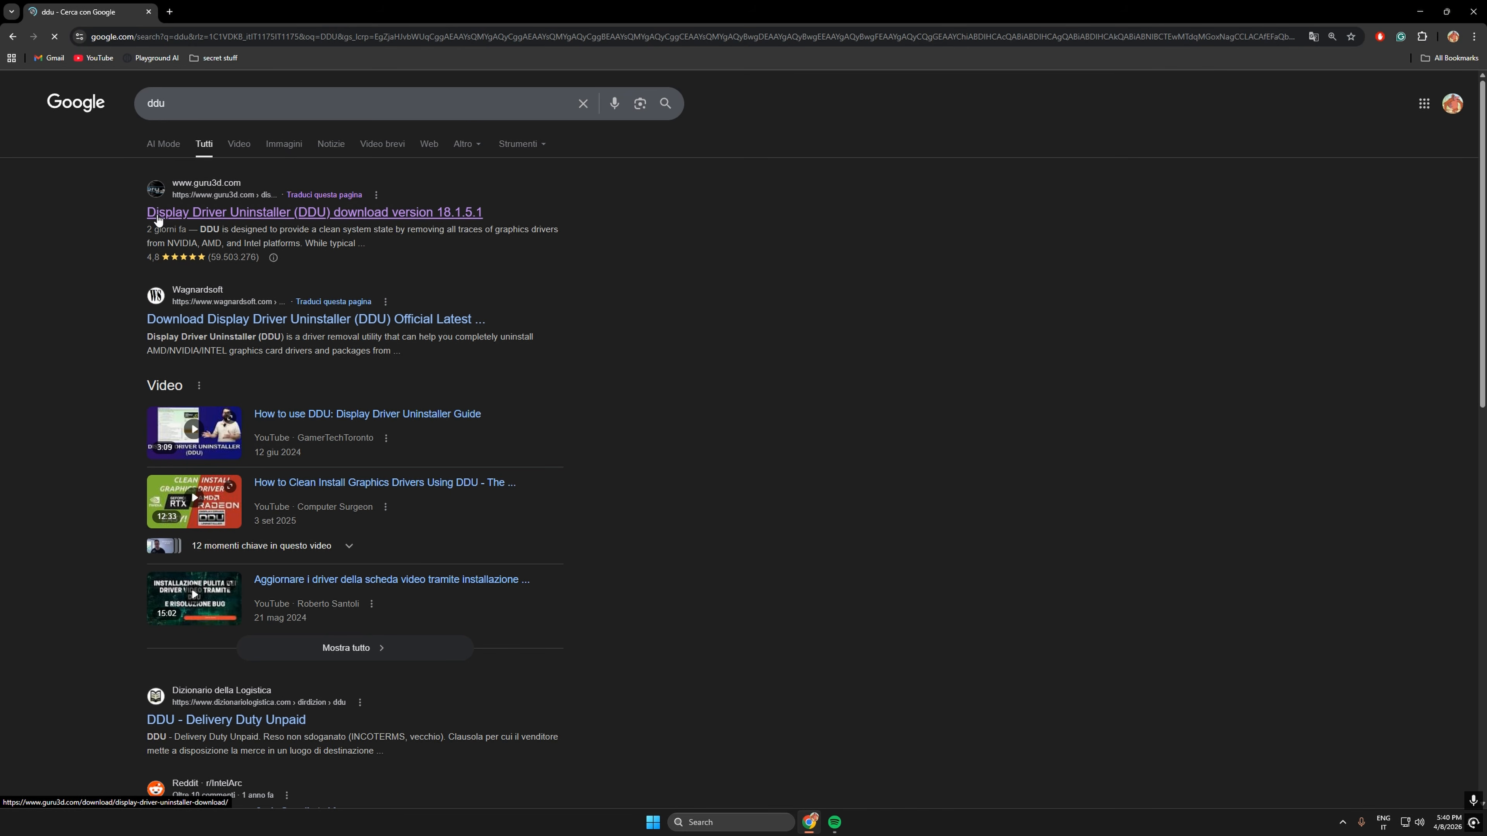
pyautogui.click(415, 221)
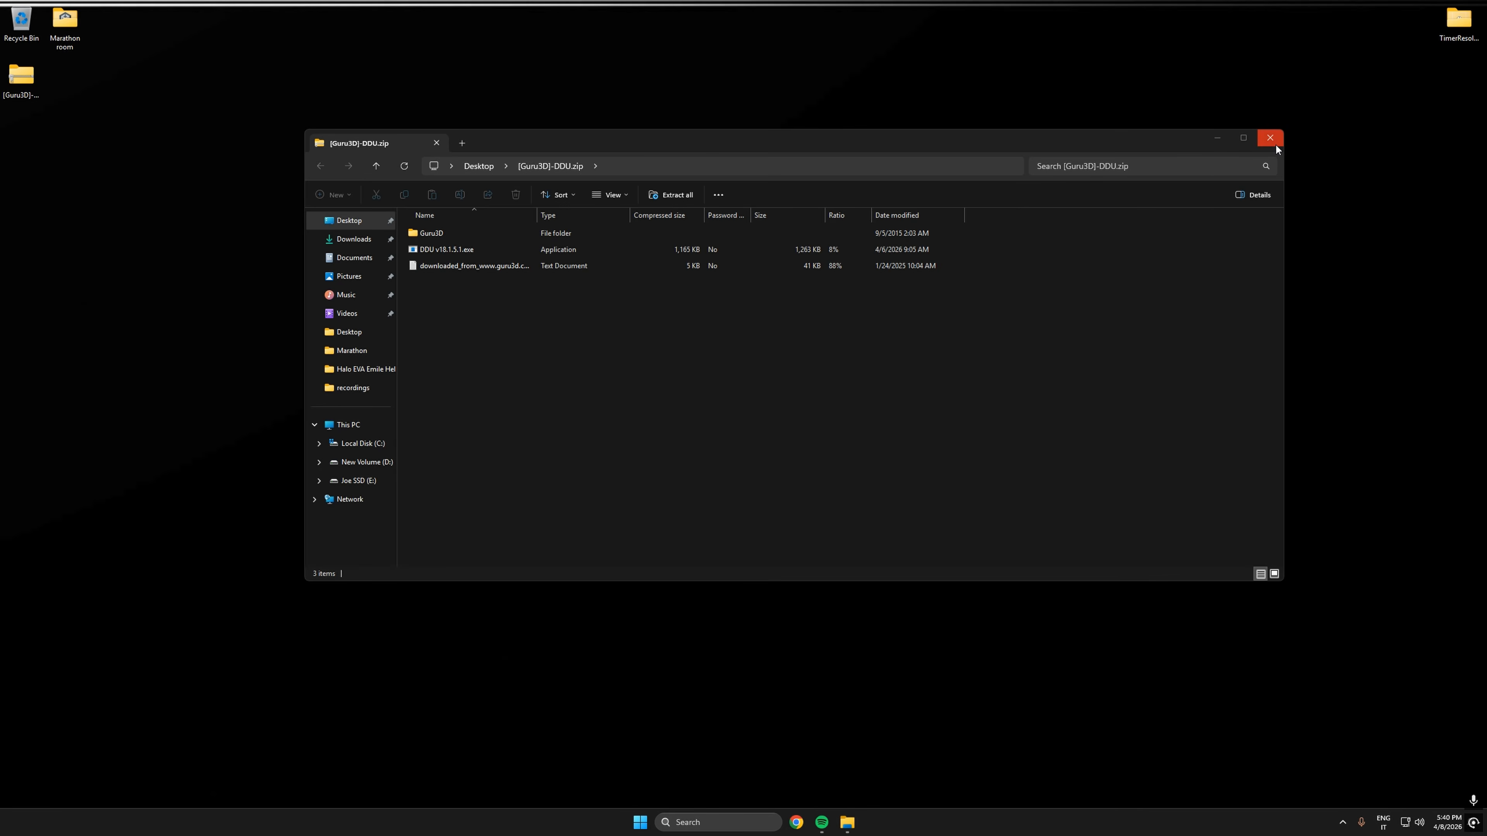
pyautogui.click(1269, 136)
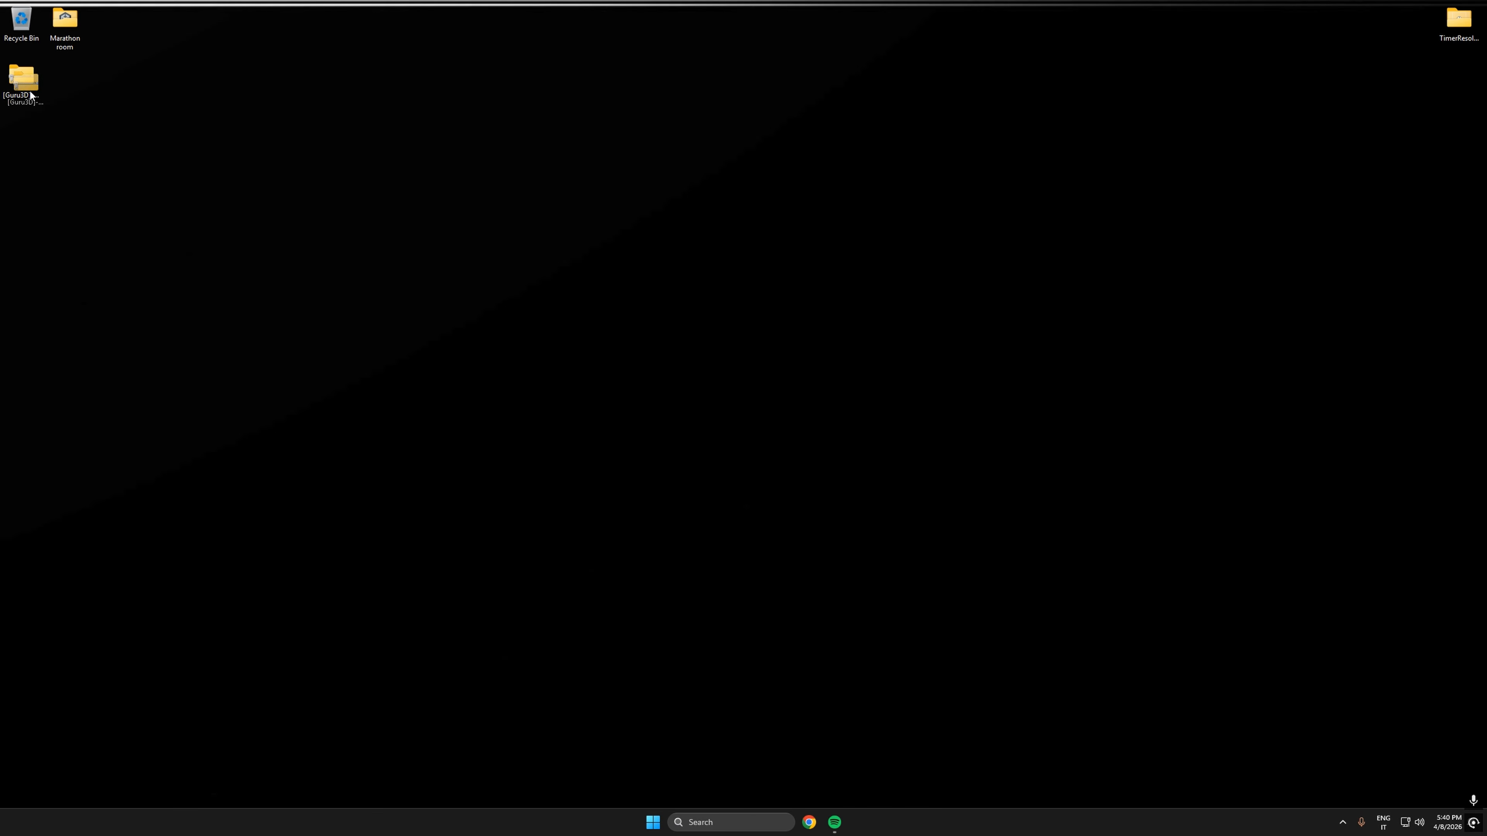
# - Place the DDU zip archive mid-desktop and extract it into a [Guru3D]-DDU folder on the desktop
pyautogui.moveTo(21, 74); pyautogui.dragTo(771, 366)
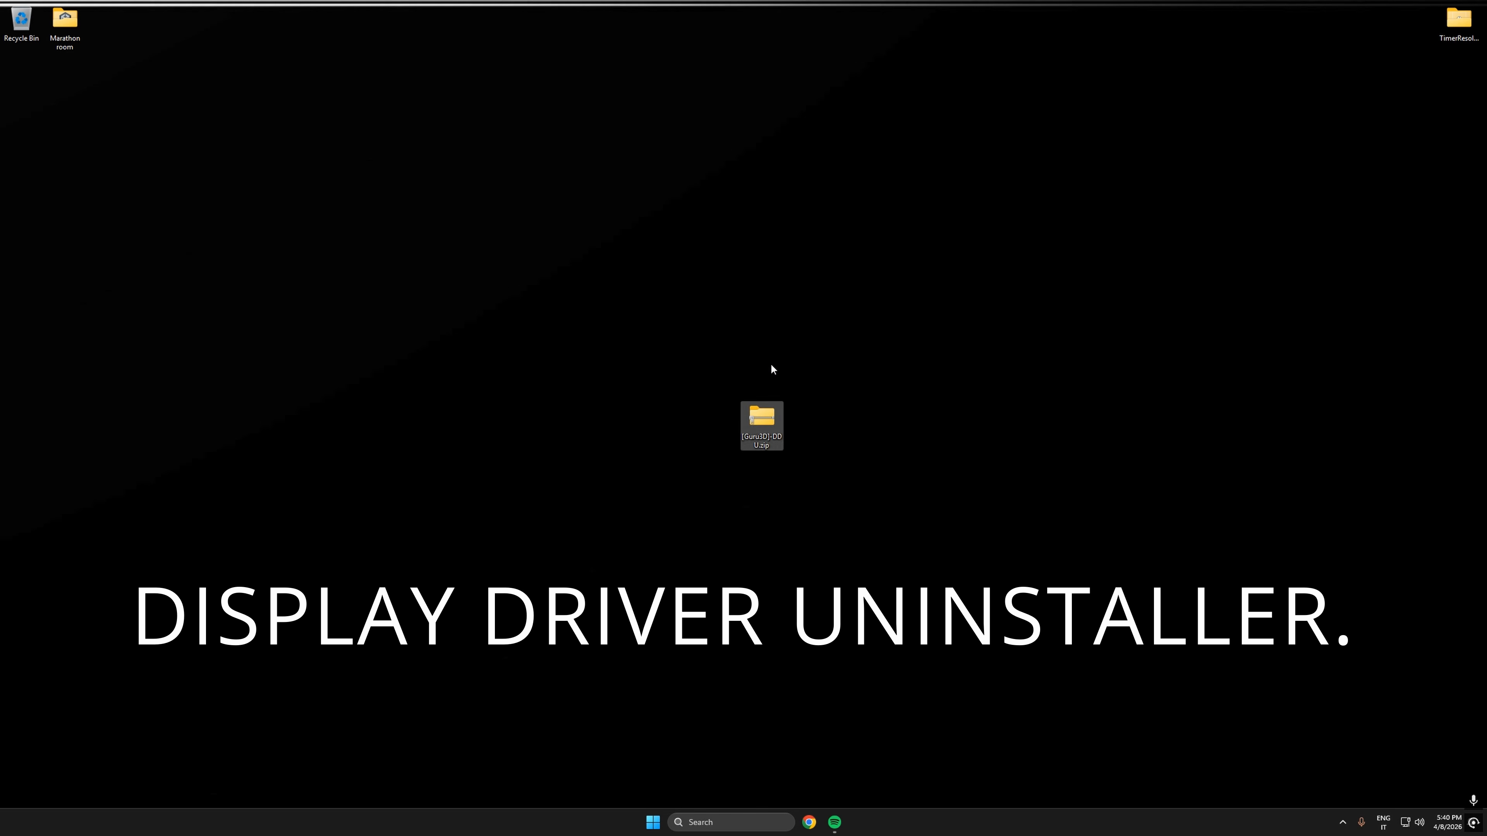
pyautogui.rightClick(768, 414)
pyautogui.click(875, 515)
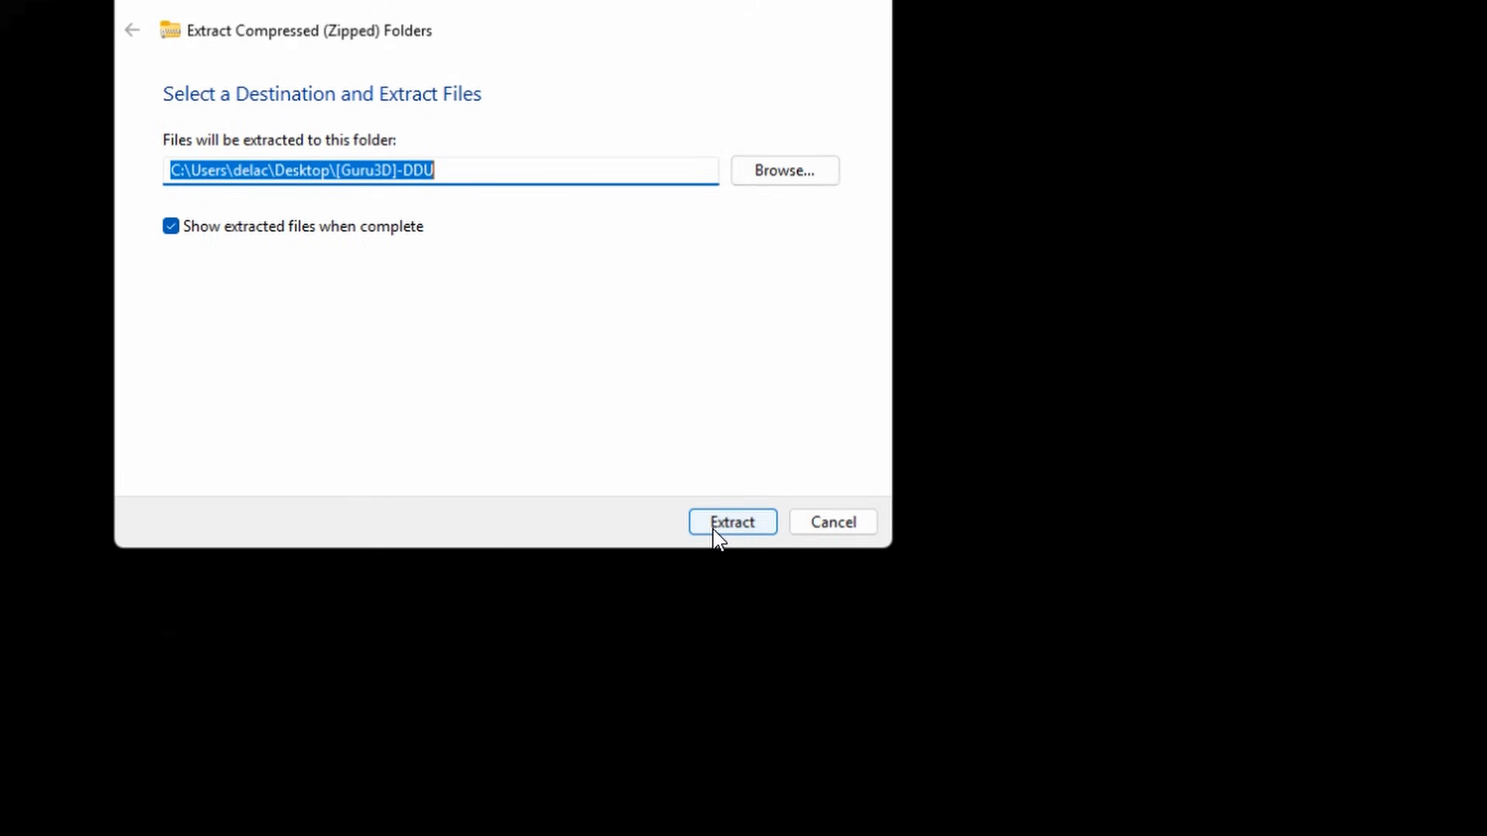
pyautogui.click(734, 527)
# - Permanently delete the DDU zip archive from the desktop
pyautogui.moveTo(817, 379); pyautogui.dragTo(756, 445)
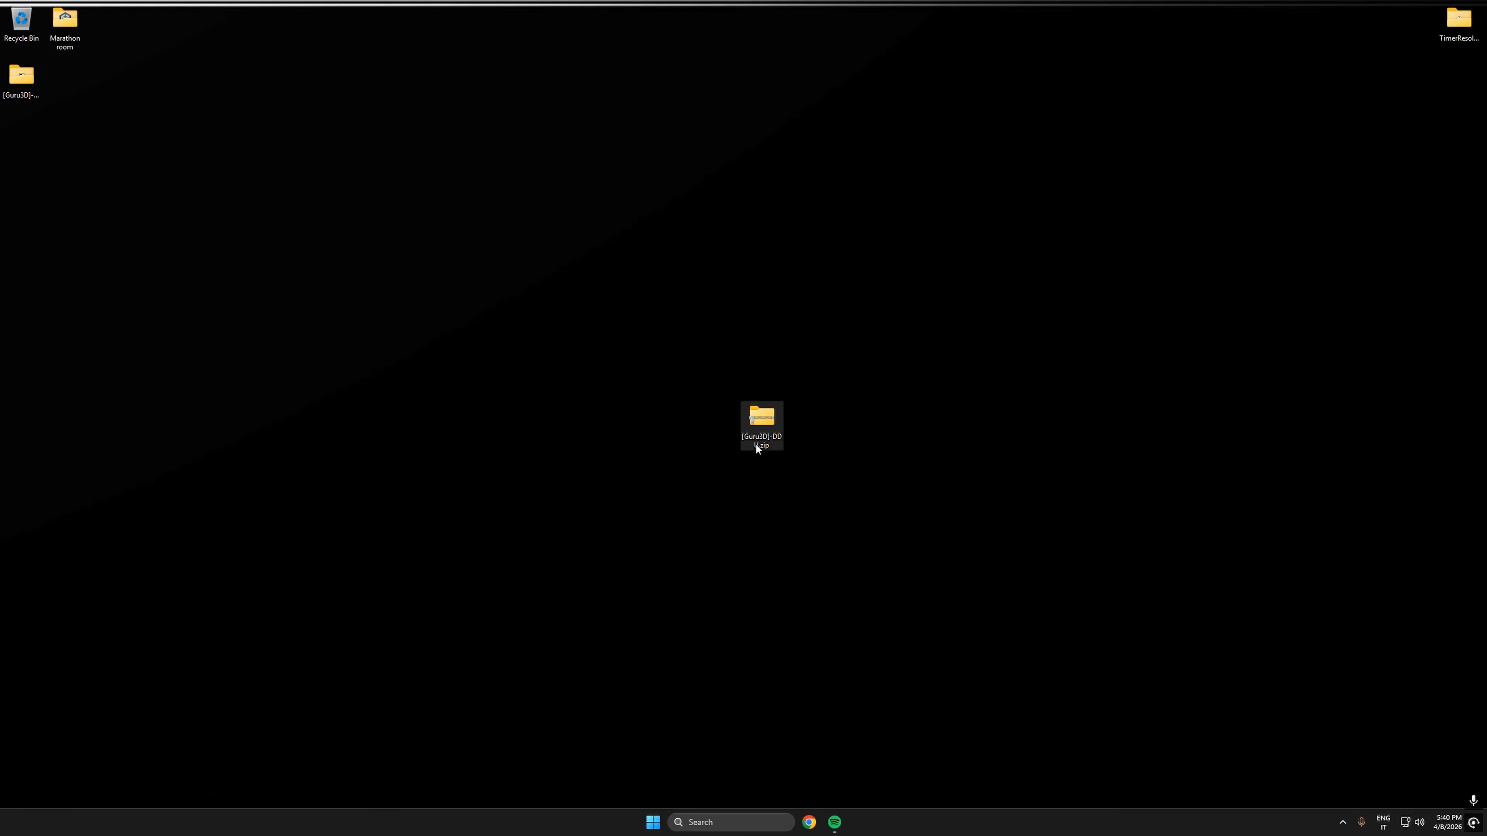
pyautogui.hotkey('shift', 'Delete')
pyautogui.click(789, 439)
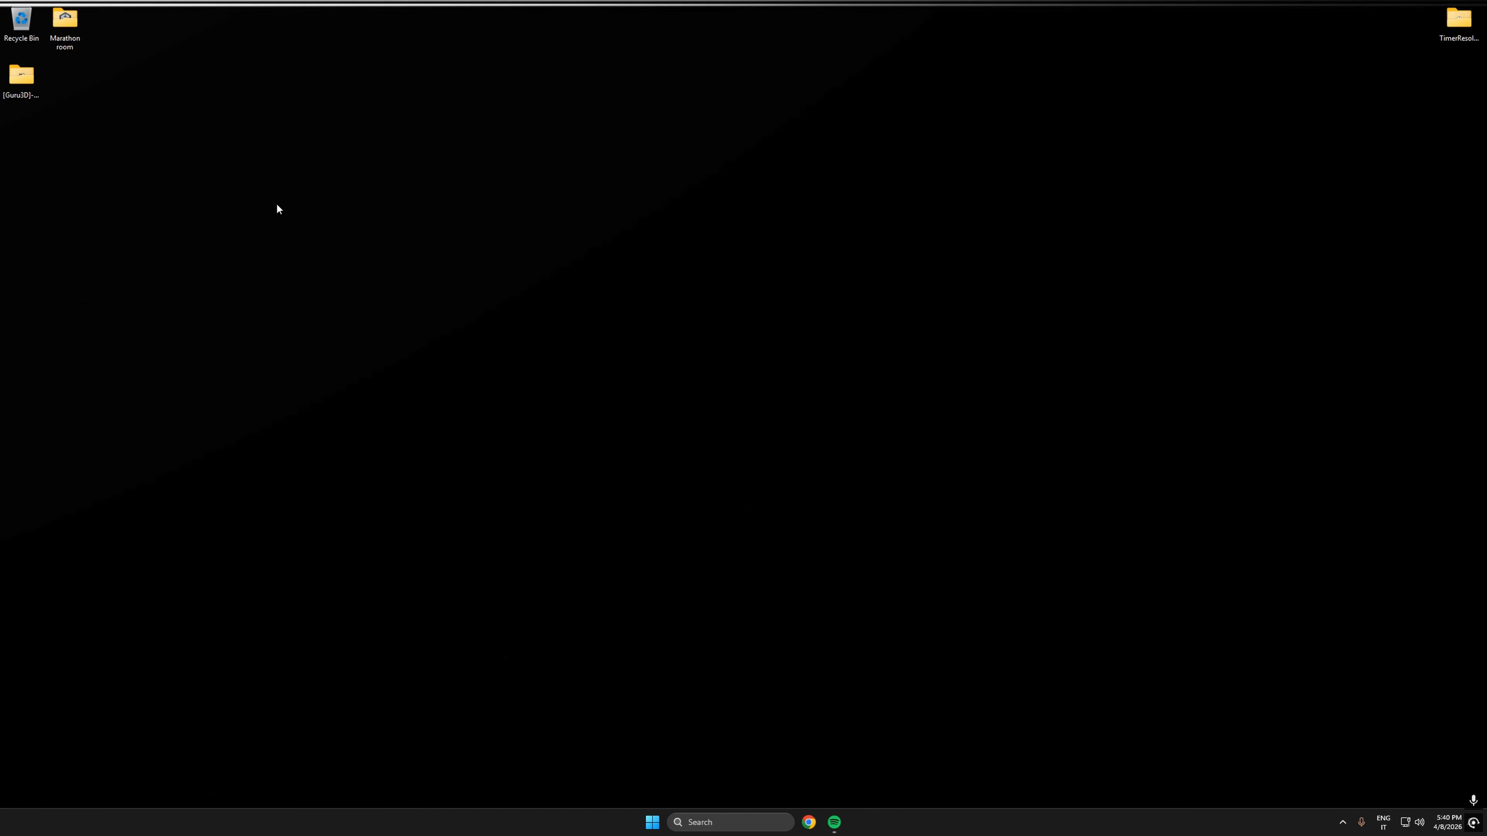
# - Open the extracted [Guru3D]-DDU folder and unpack DDU v18.1.5.1.exe into that same folder
pyautogui.moveTo(21, 74); pyautogui.dragTo(726, 438)
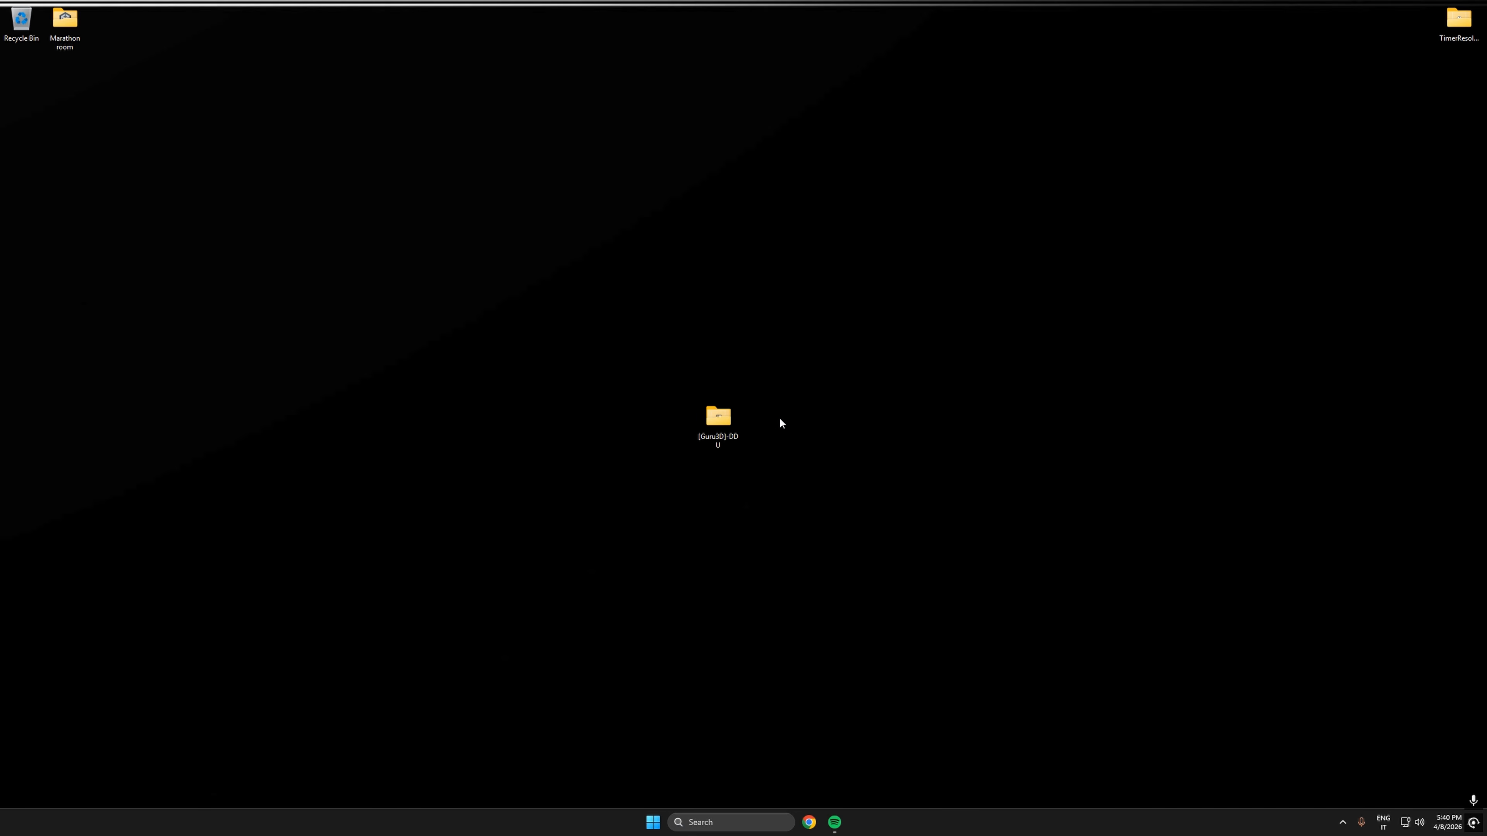
pyautogui.doubleClick(726, 417)
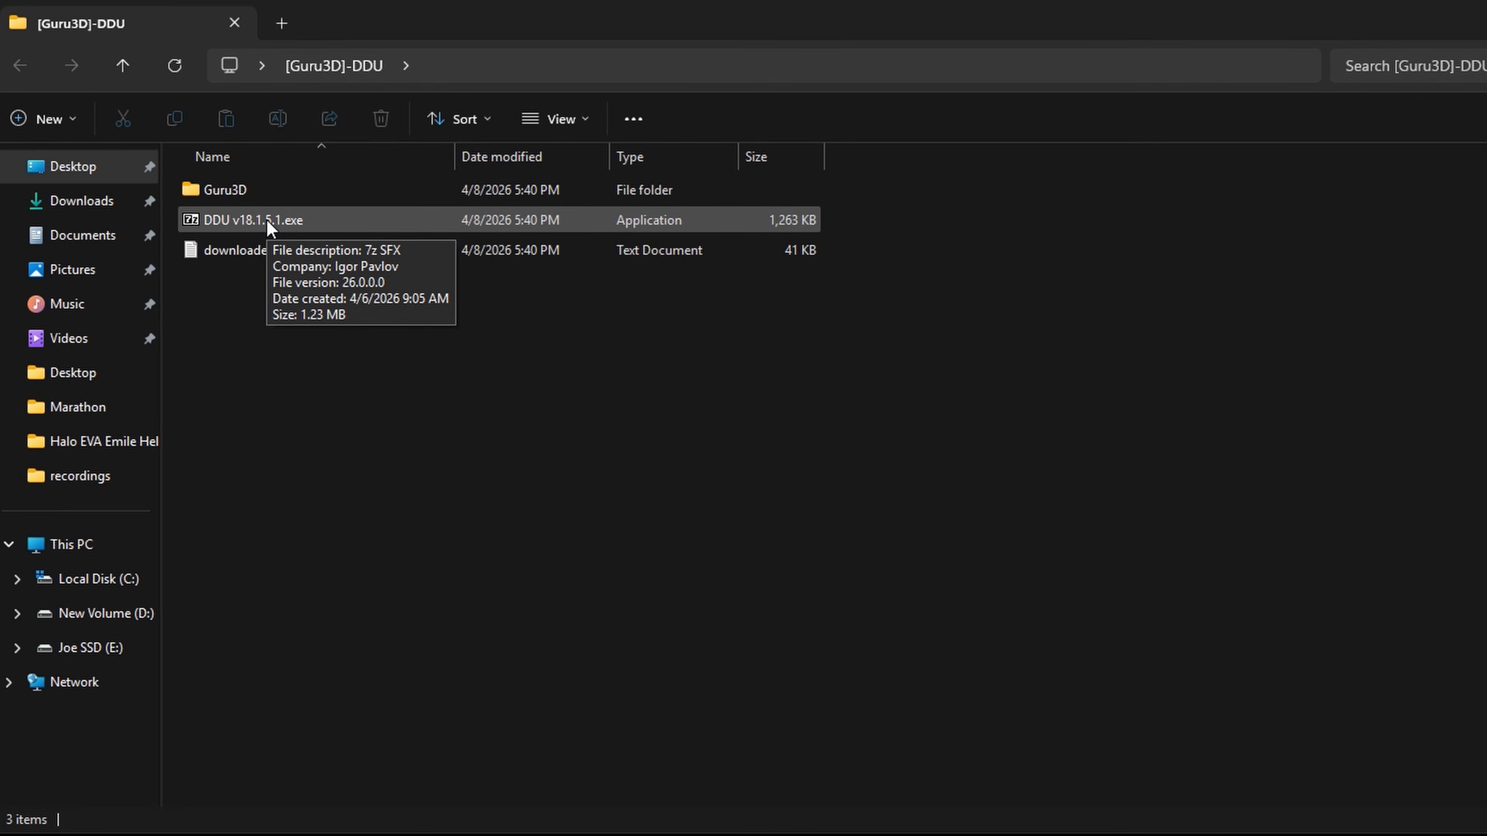
pyautogui.doubleClick(266, 219)
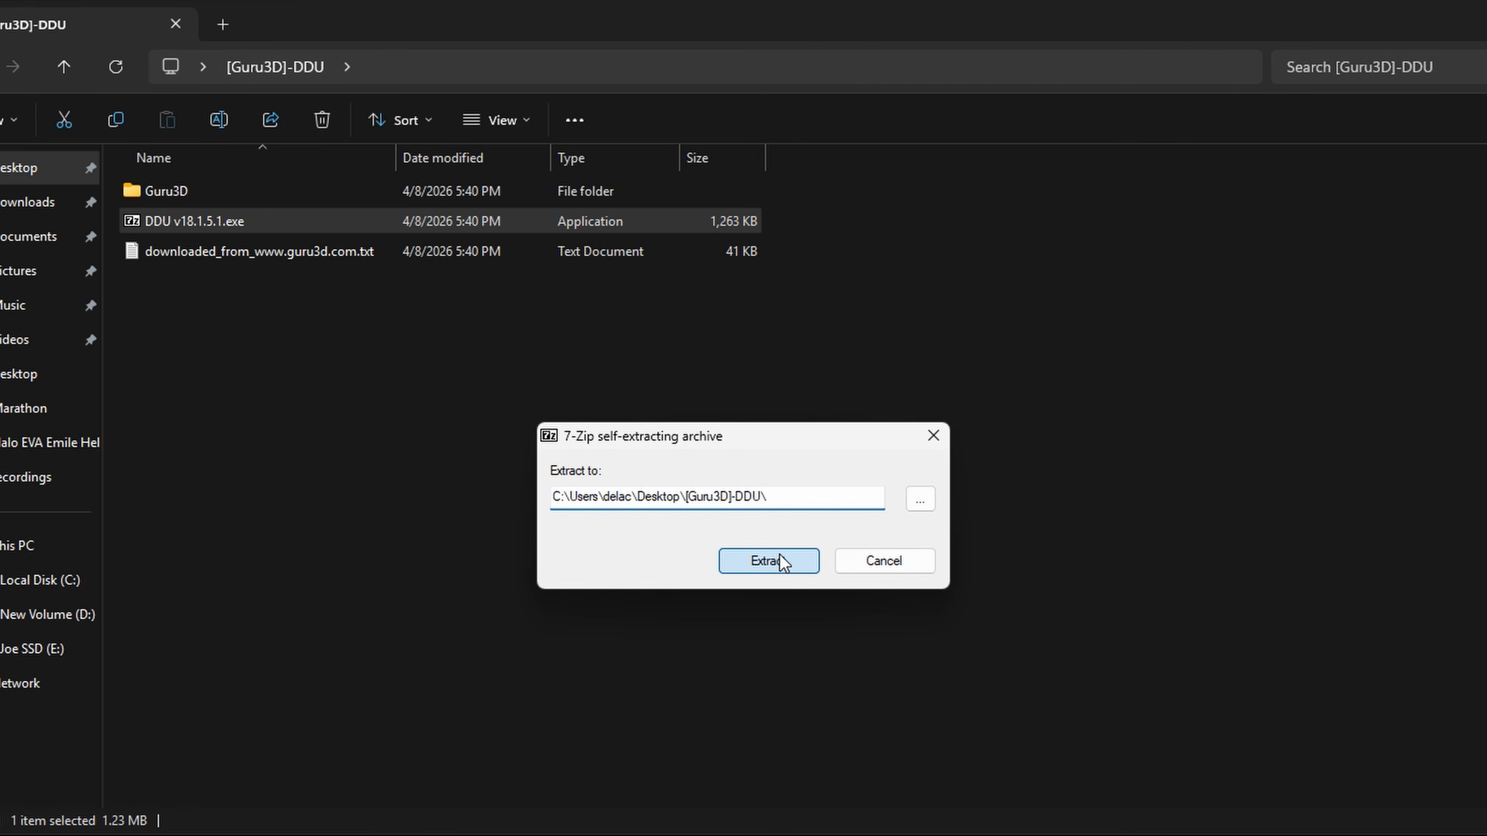
pyautogui.click(780, 560)
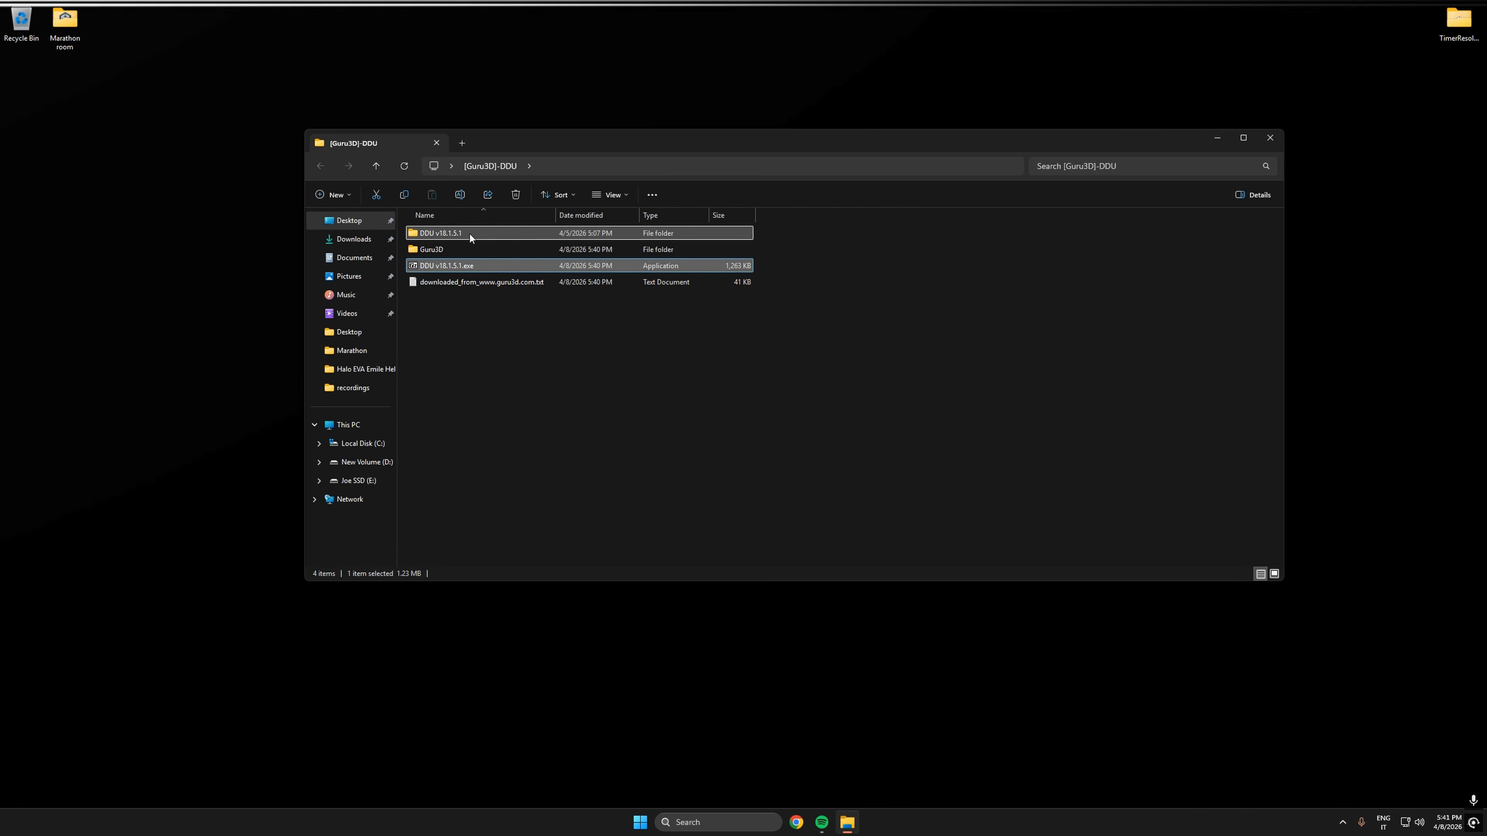
# - Open the DDU v18.1.5.1 folder and run Display Driver Uninstaller.exe as administrator
pyautogui.doubleClick(470, 234)
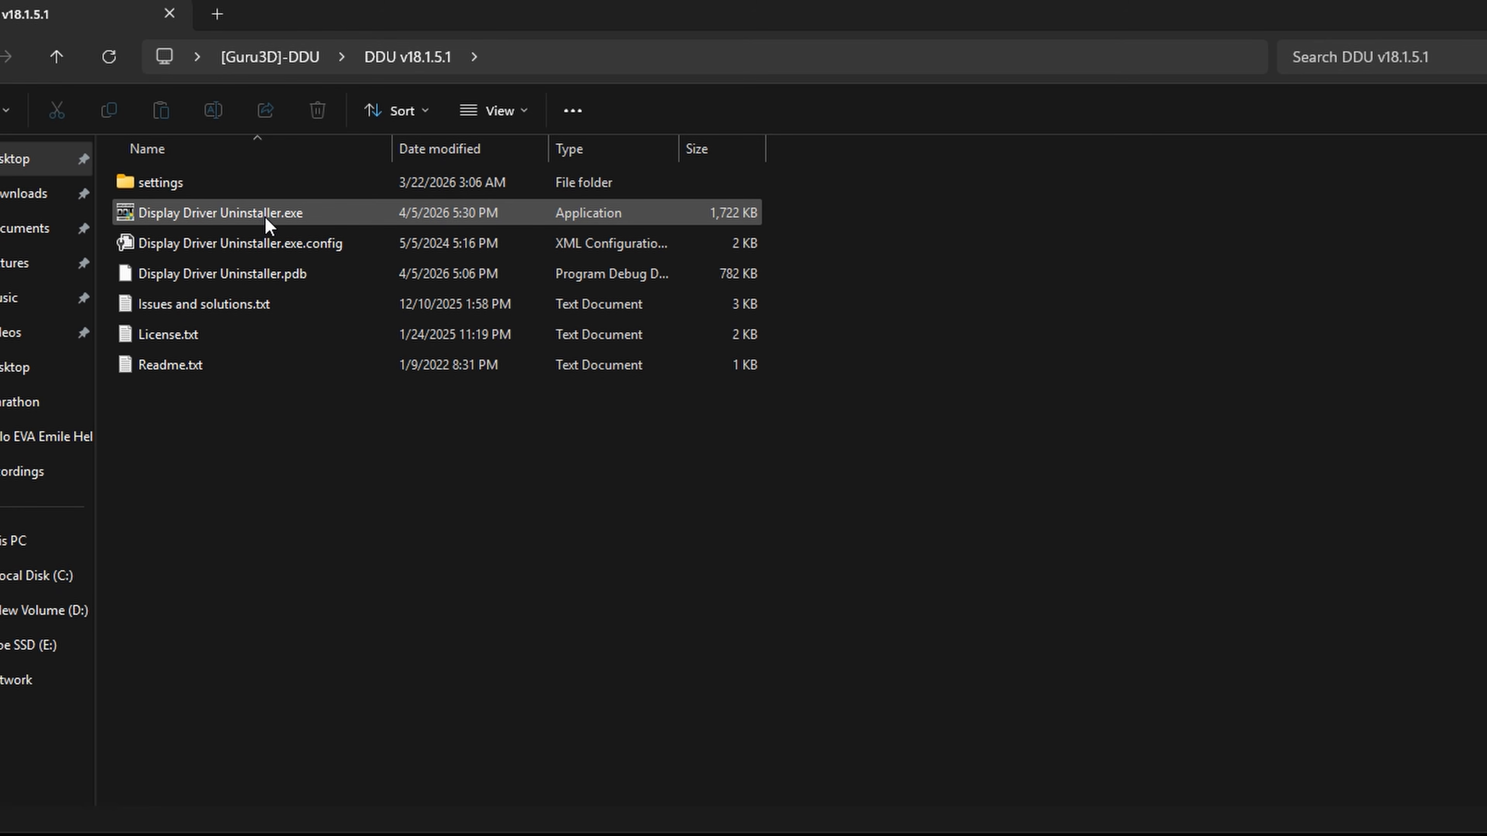
pyautogui.rightClick(266, 223)
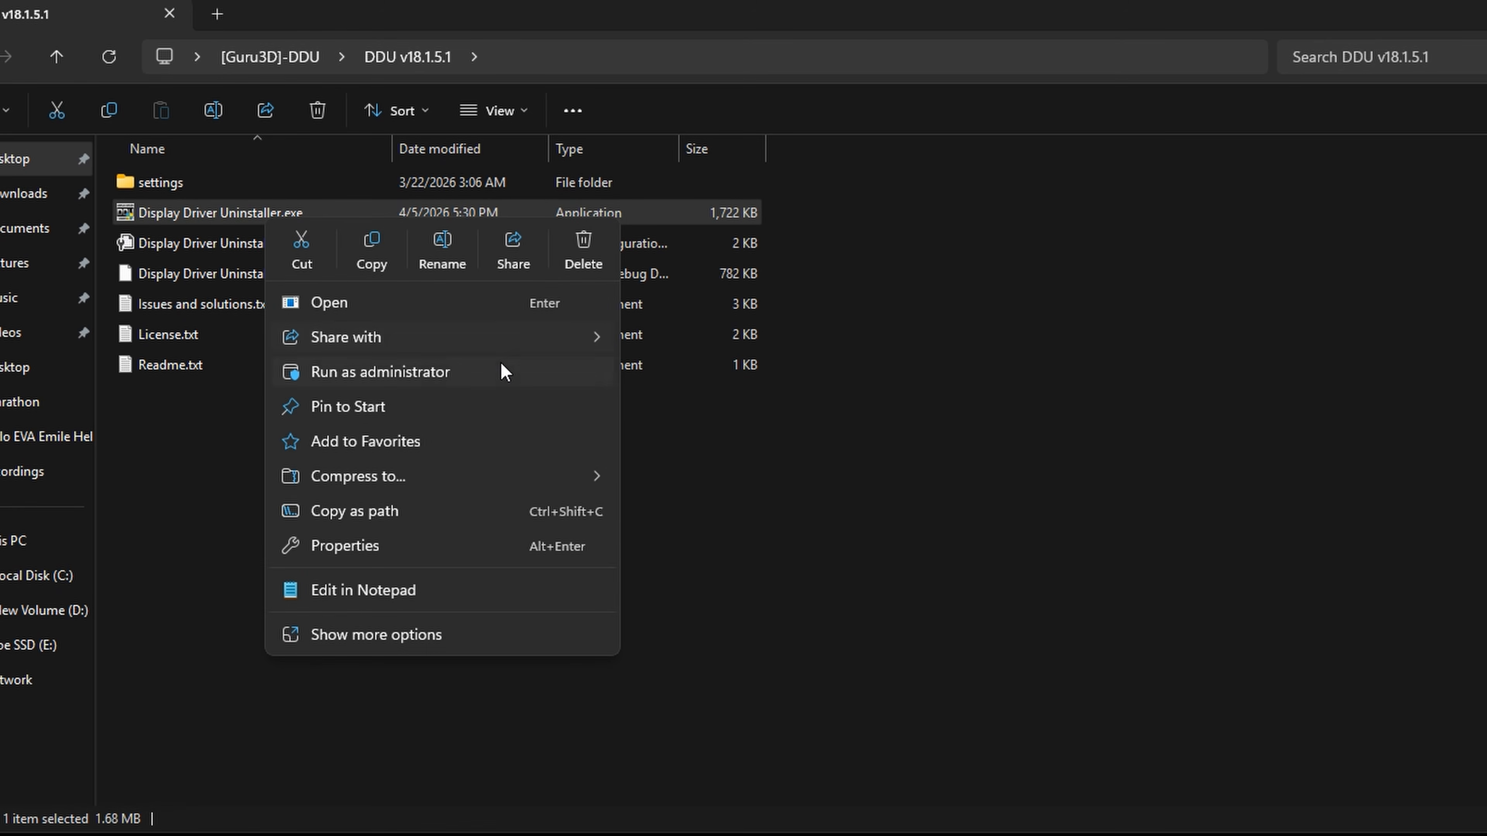
pyautogui.click(494, 372)
pyautogui.click(633, 698)
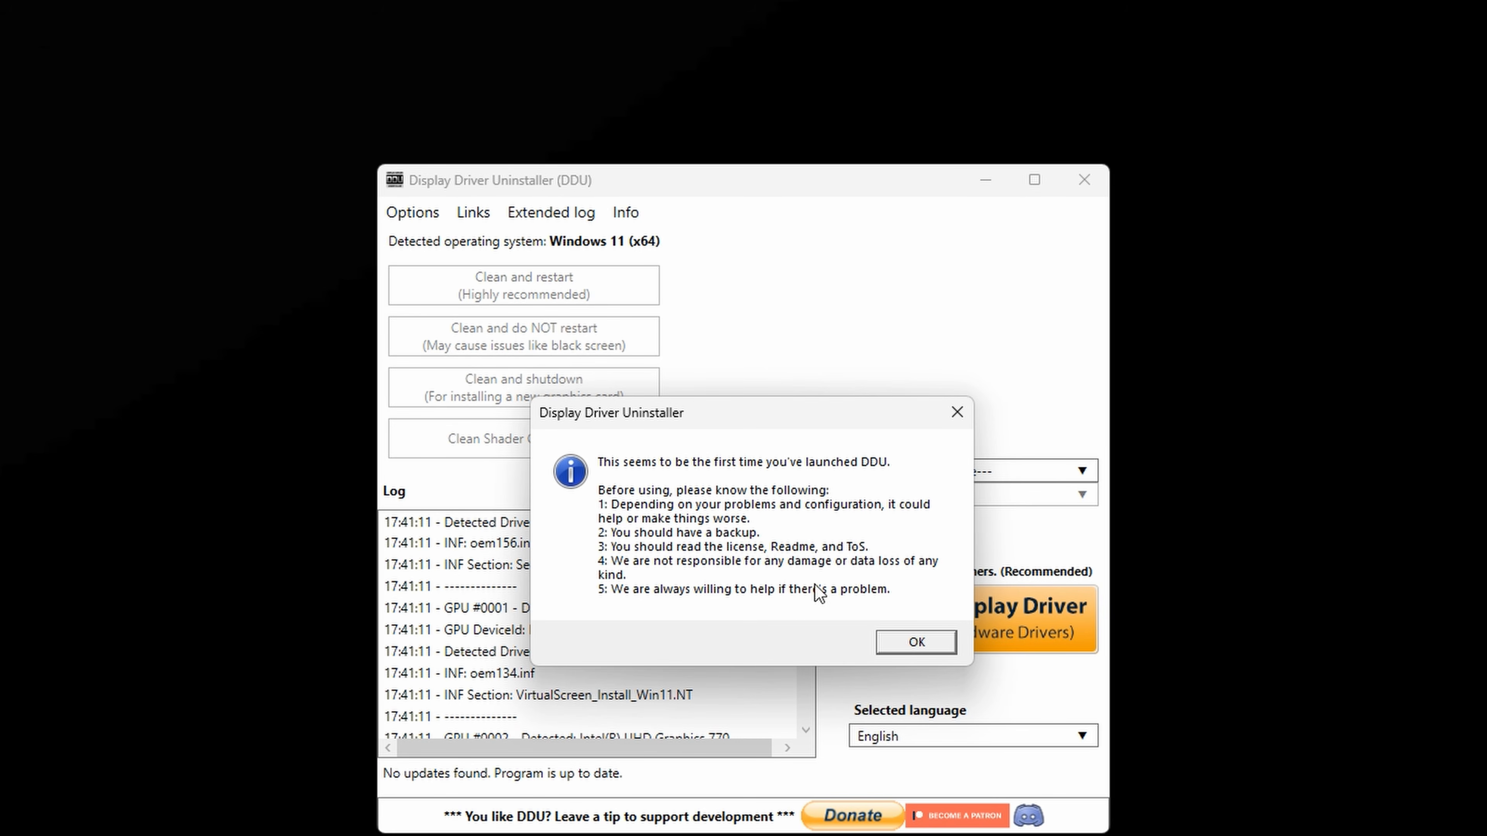
# - Acknowledge the first-launch and Safe Mode notices and close the Options window with its default settings
pyautogui.click(905, 649)
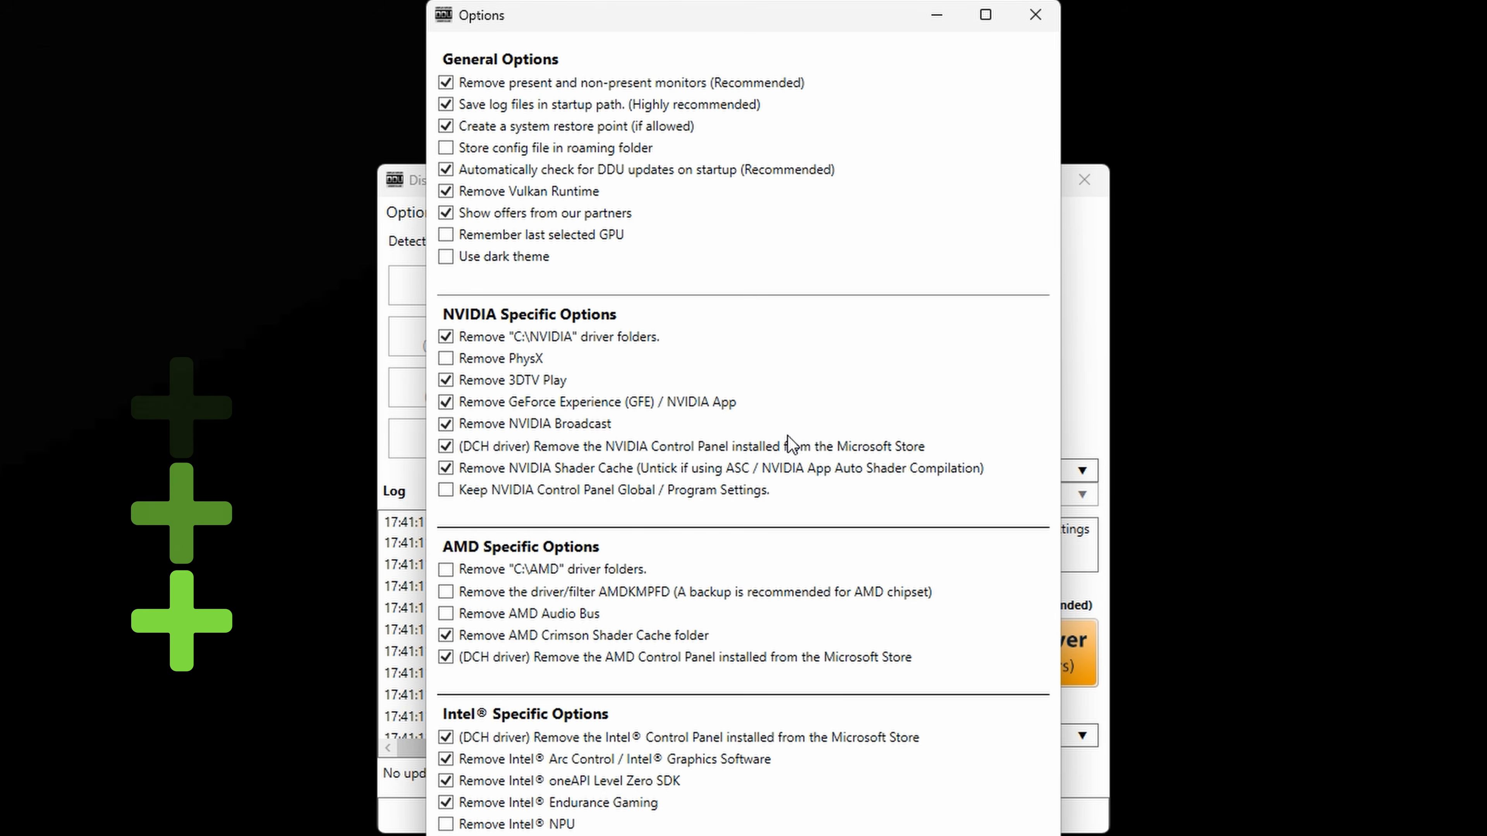
pyautogui.moveTo(811, 27); pyautogui.dragTo(1068, 157)
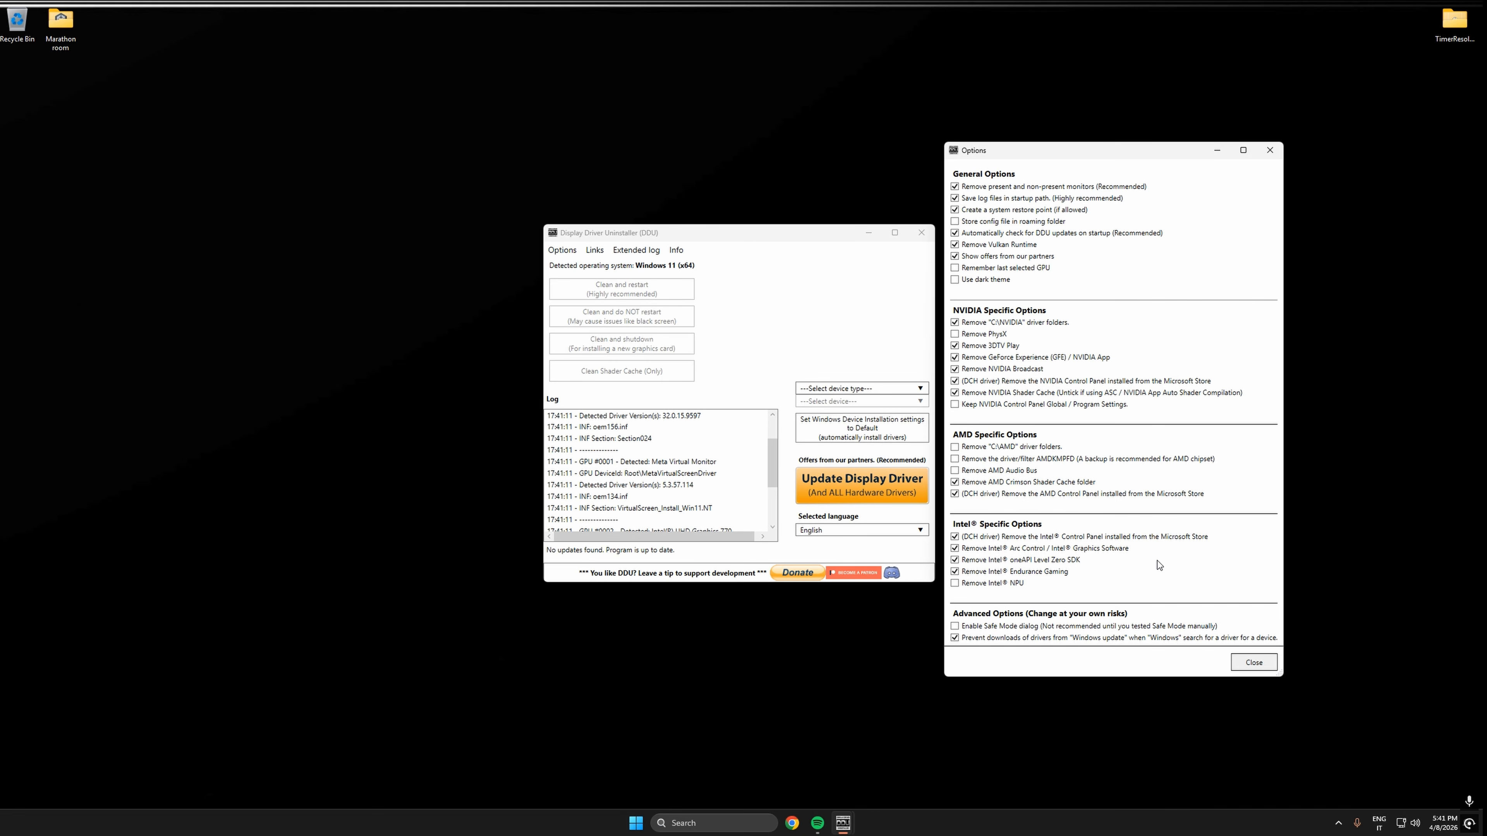
pyautogui.click(1253, 662)
pyautogui.moveTo(730, 356)
pyautogui.mouseDown()
pyautogui.moveTo(787, 301)
pyautogui.moveTo(719, 343)
pyautogui.mouseUp()
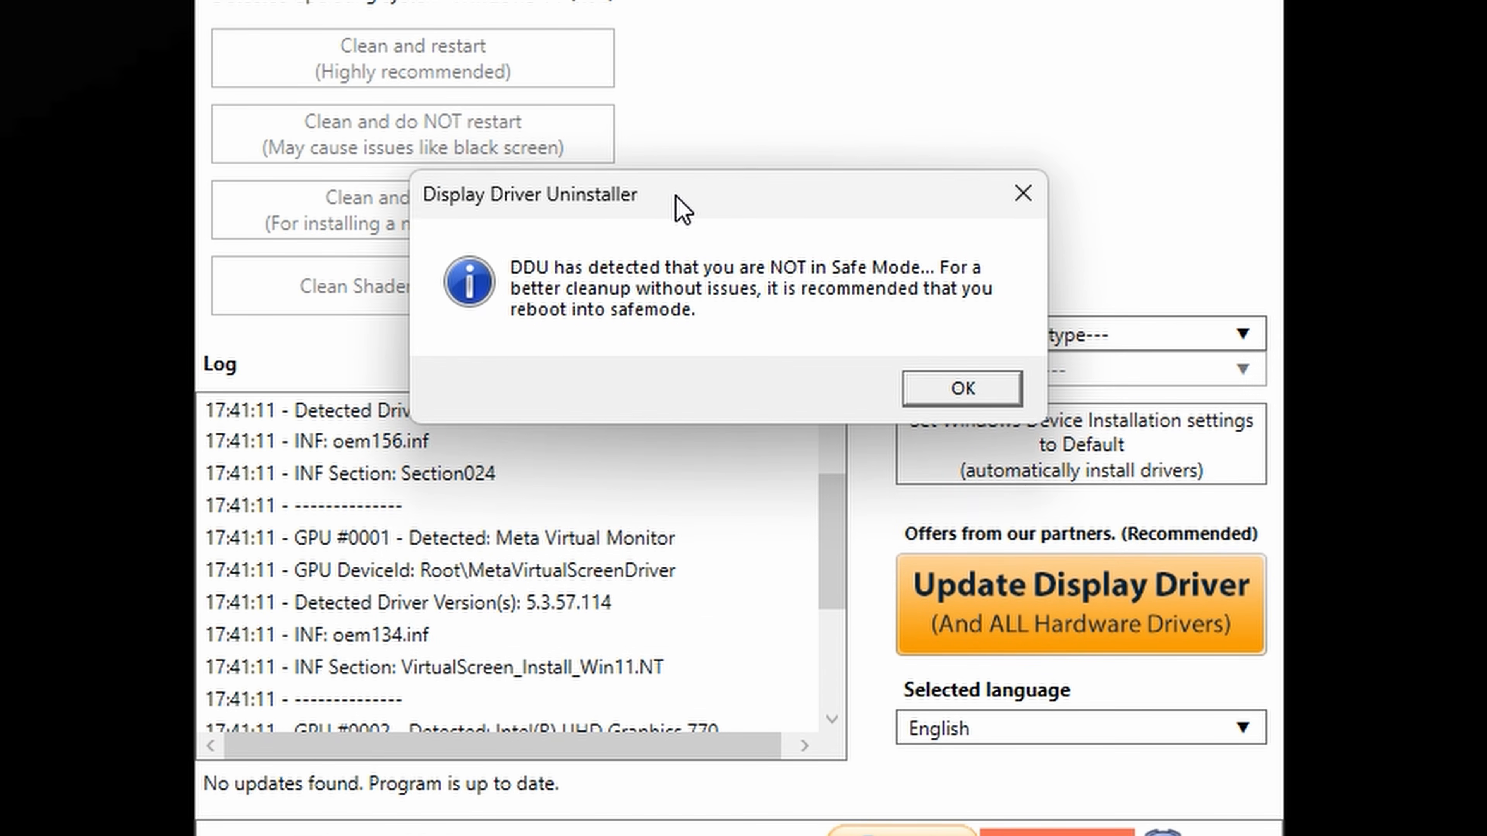
pyautogui.moveTo(680, 208); pyautogui.dragTo(674, 215)
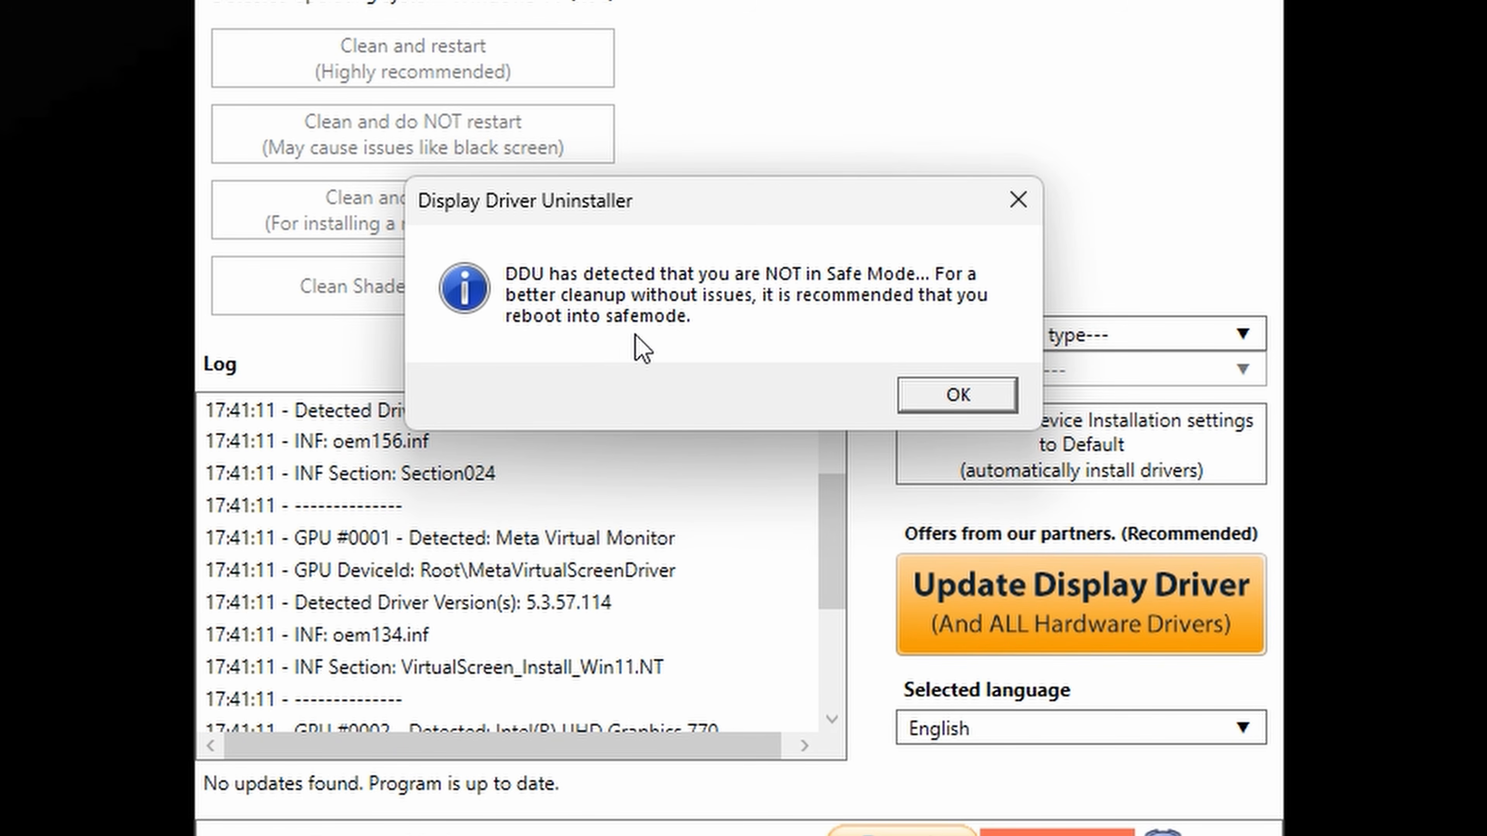
pyautogui.click(913, 394)
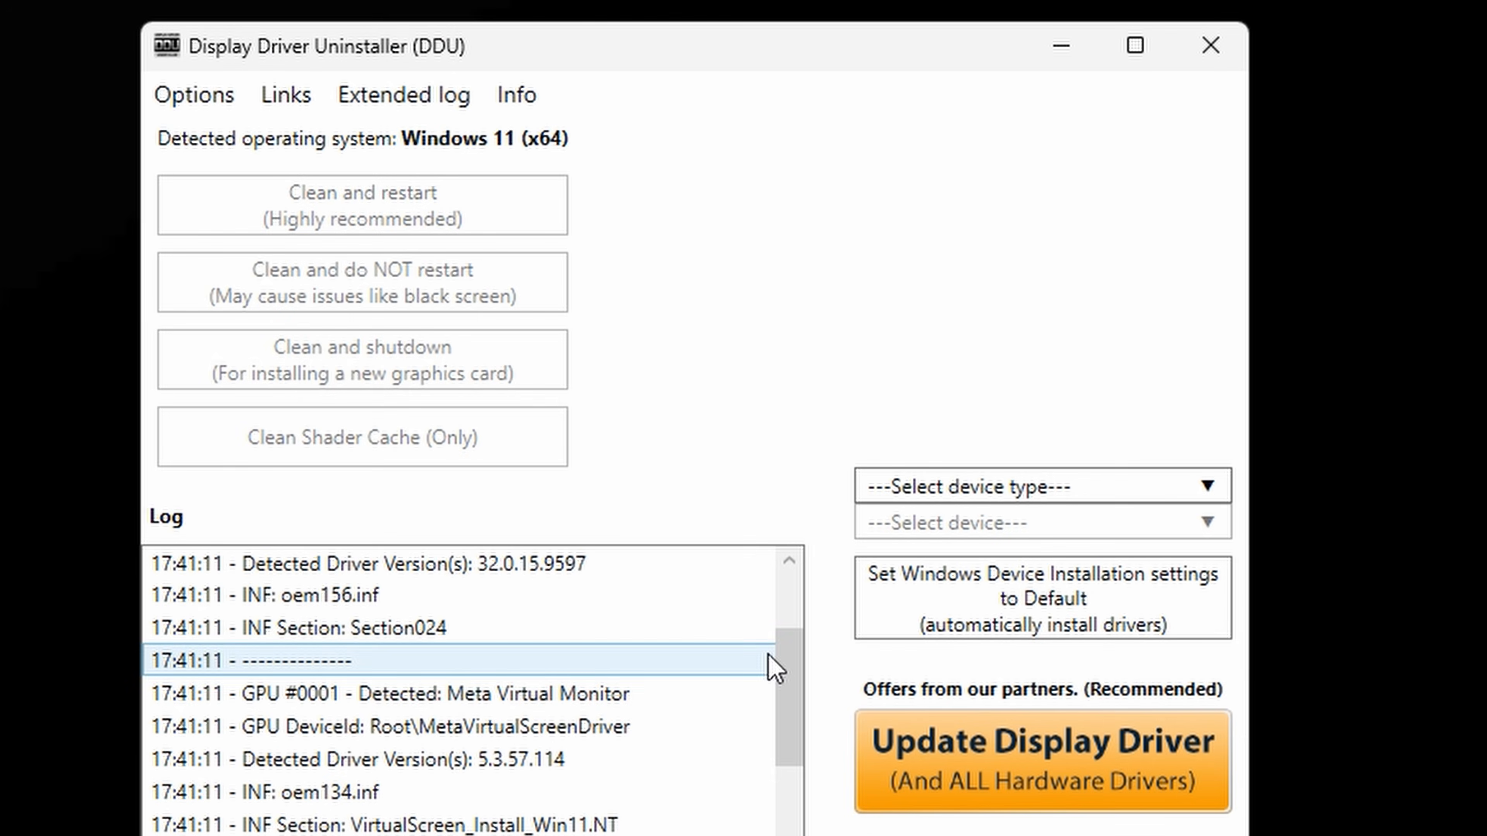
# - Select GPU as the device type to clean, with NVIDIA as the device
pyautogui.click(1232, 469)
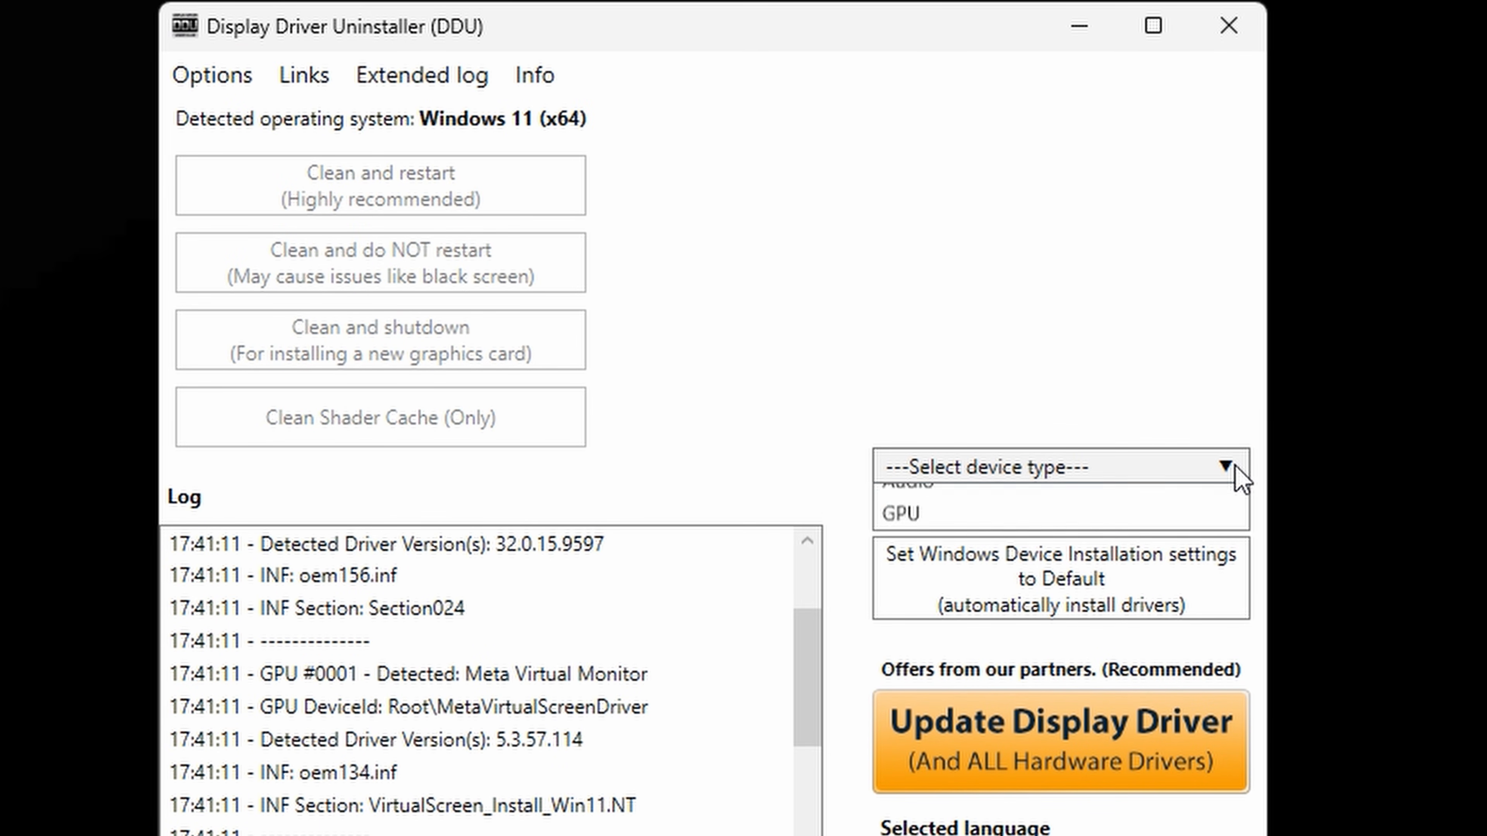
pyautogui.click(1083, 574)
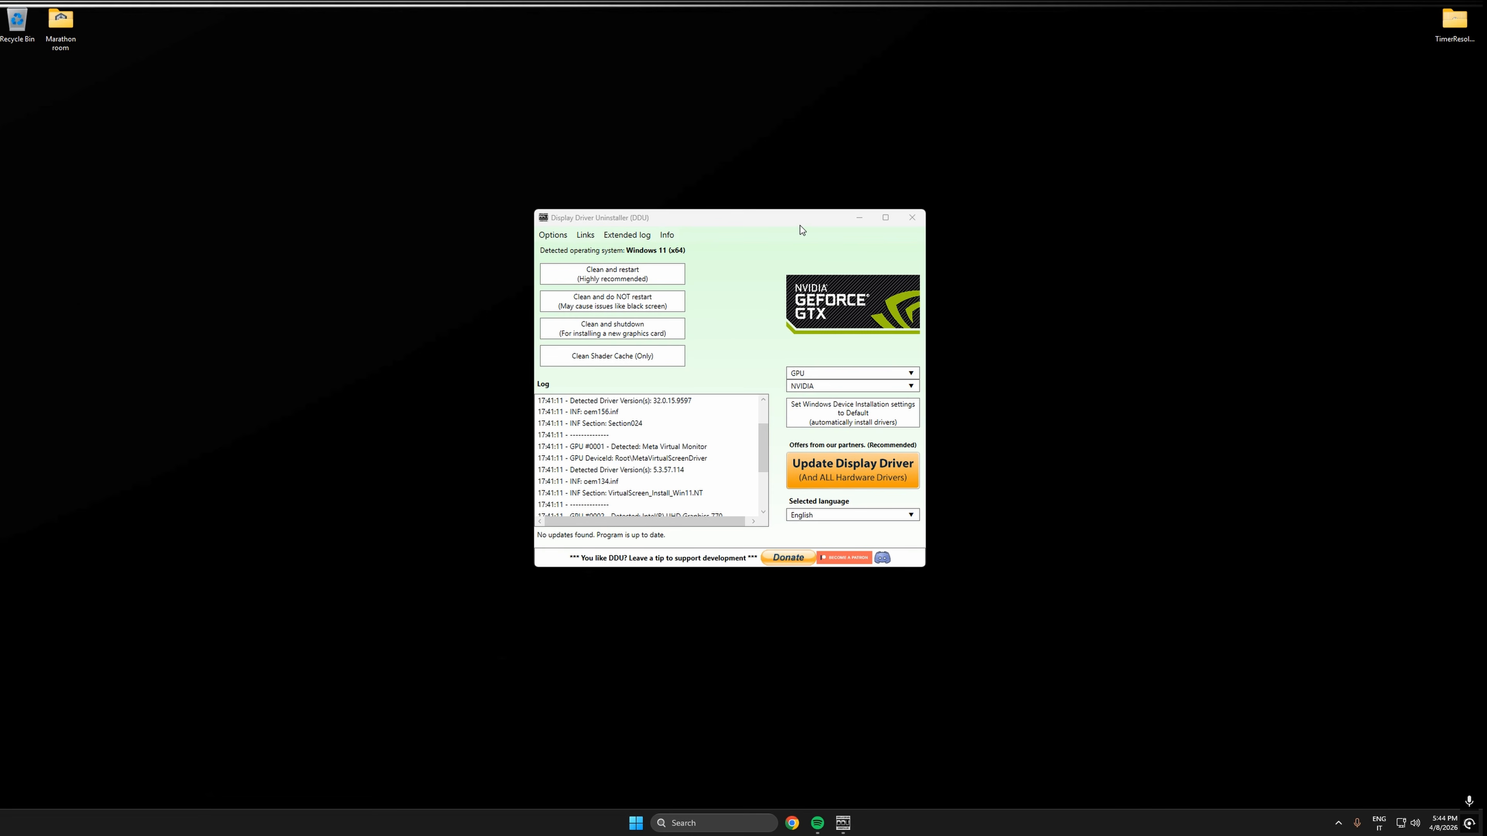
pyautogui.moveTo(801, 221); pyautogui.dragTo(825, 270)
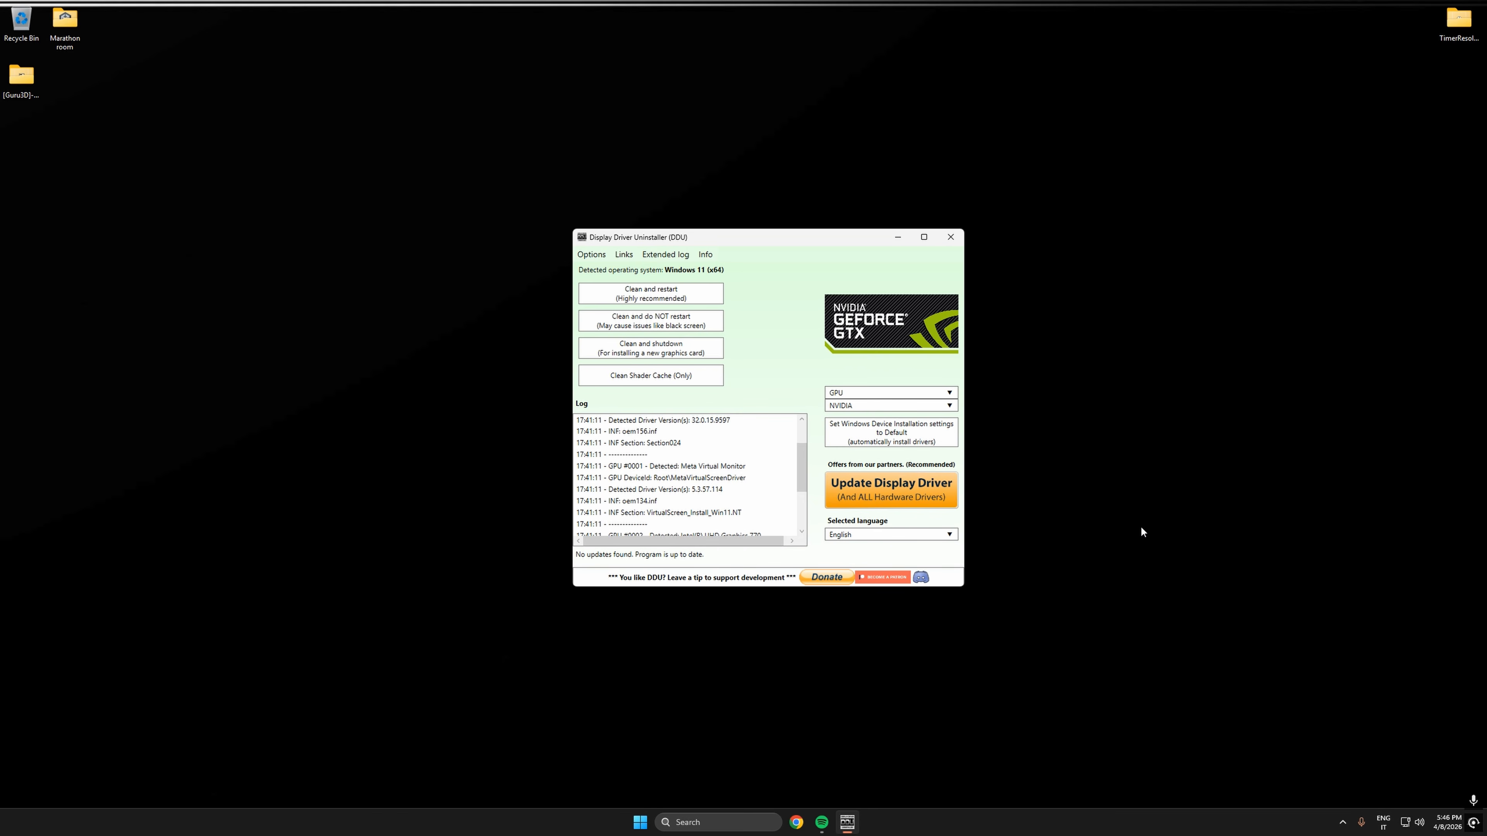
pyautogui.moveTo(102, 130); pyautogui.dragTo(2, 202)
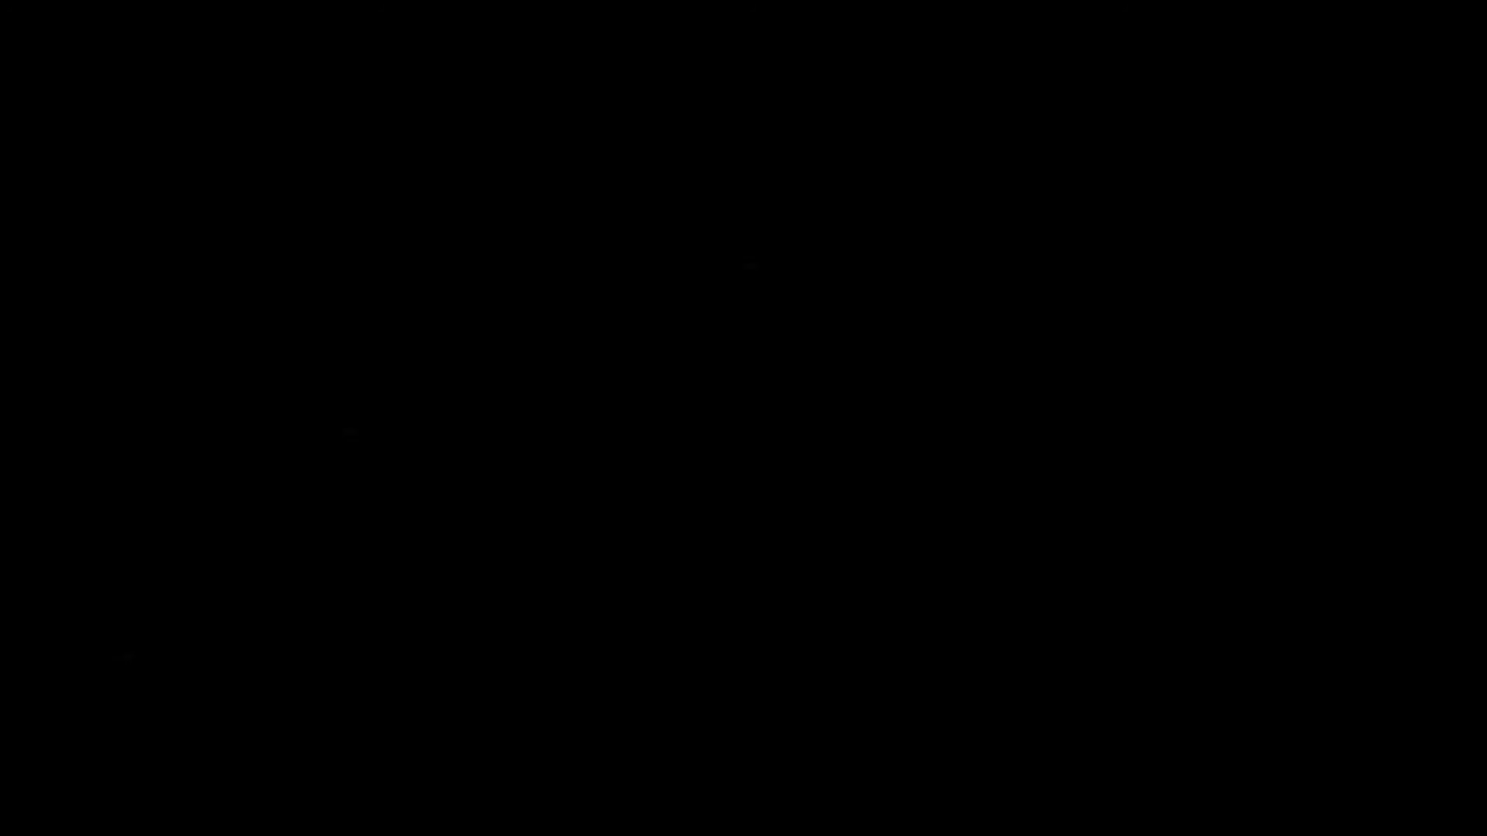
# - Search Windows for "power", edit the current power plan and open its advanced power settings
pyautogui.press('super')
pyautogui.write('power')
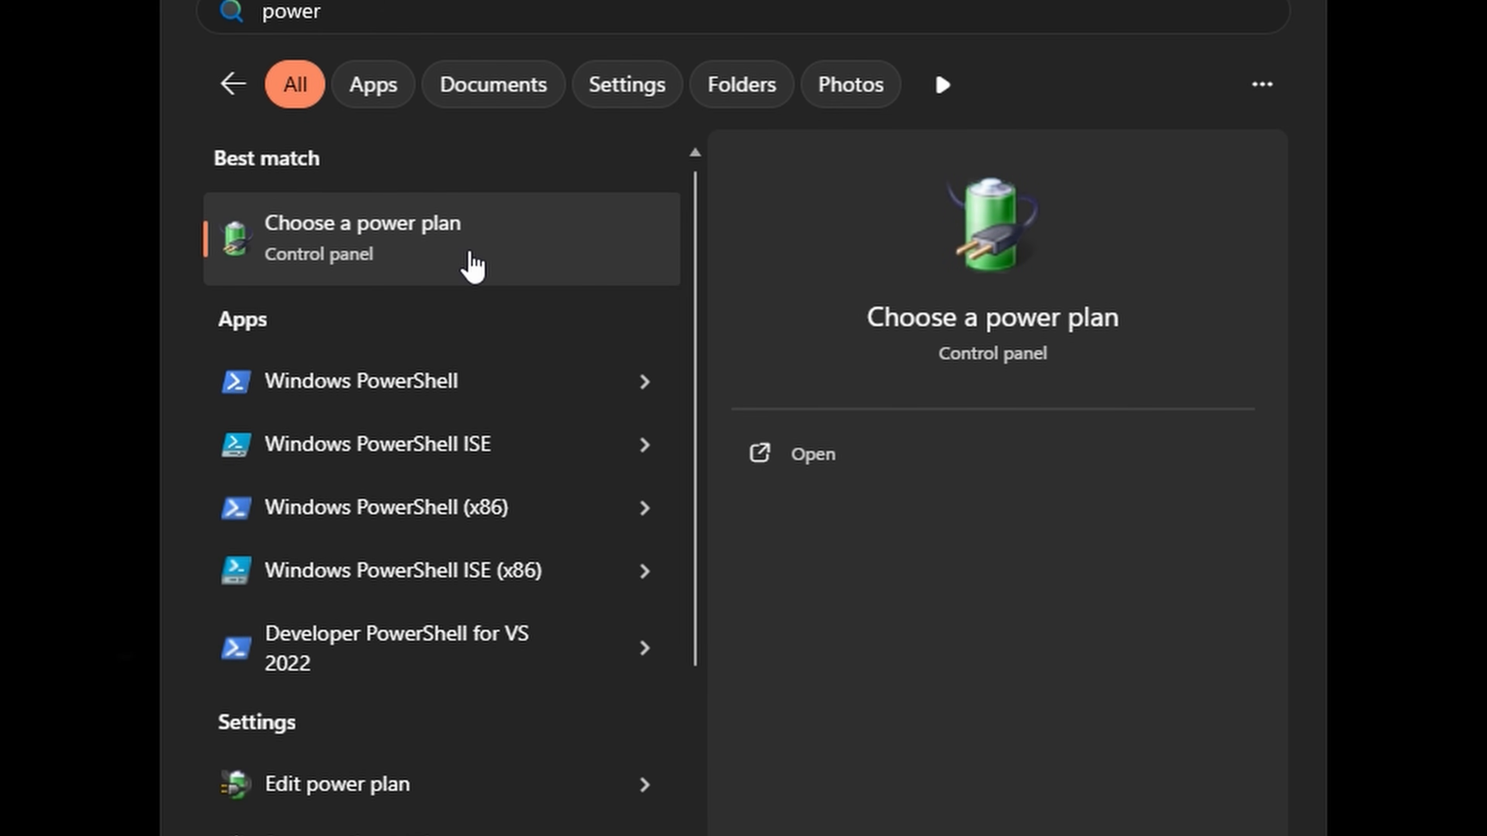
pyautogui.click(455, 802)
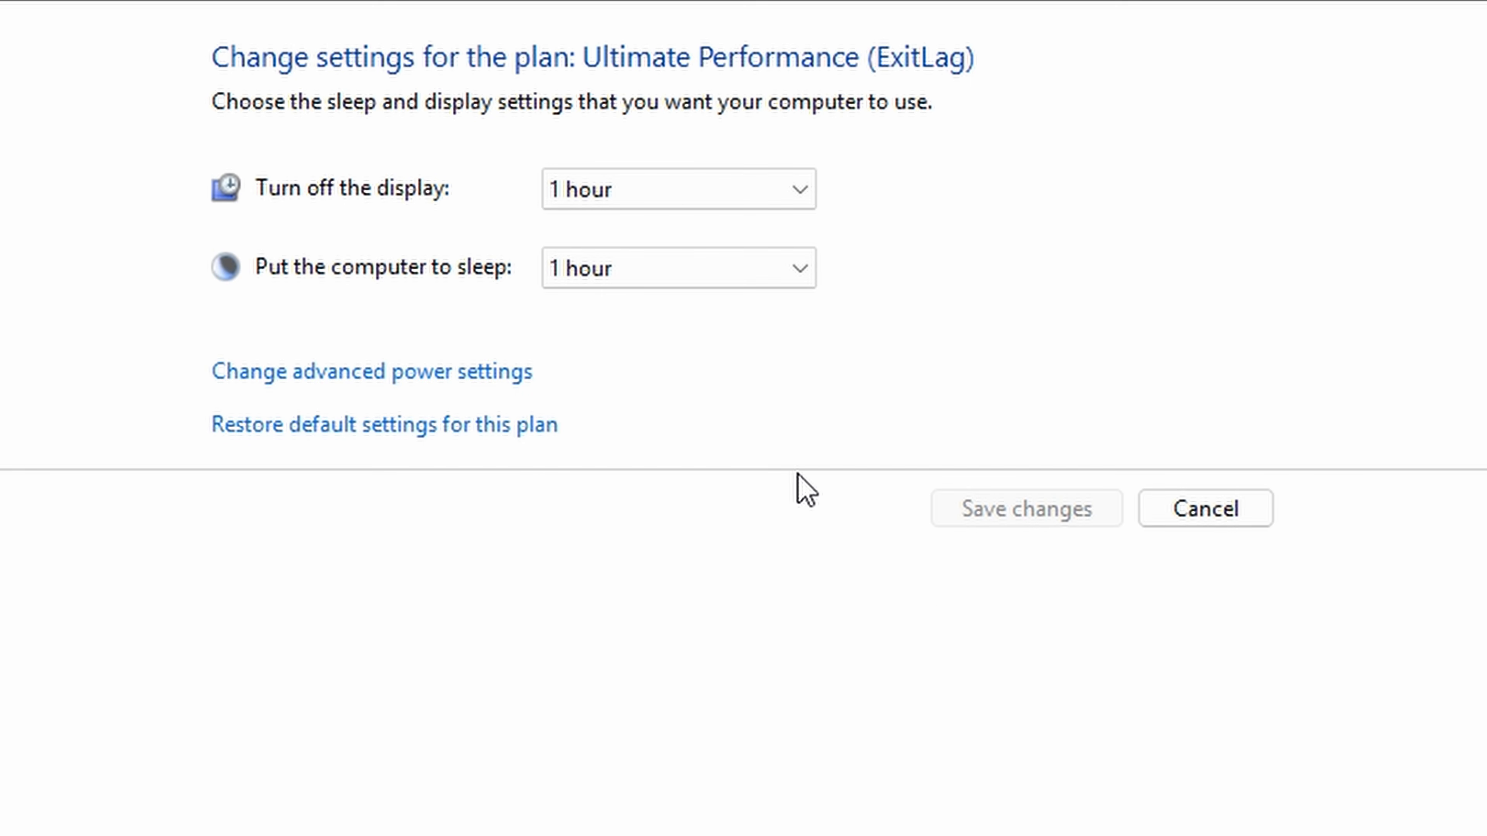
pyautogui.click(405, 378)
# - Select the High performance plan and expand its Internet Explorer and desktop background settings
pyautogui.click(761, 286)
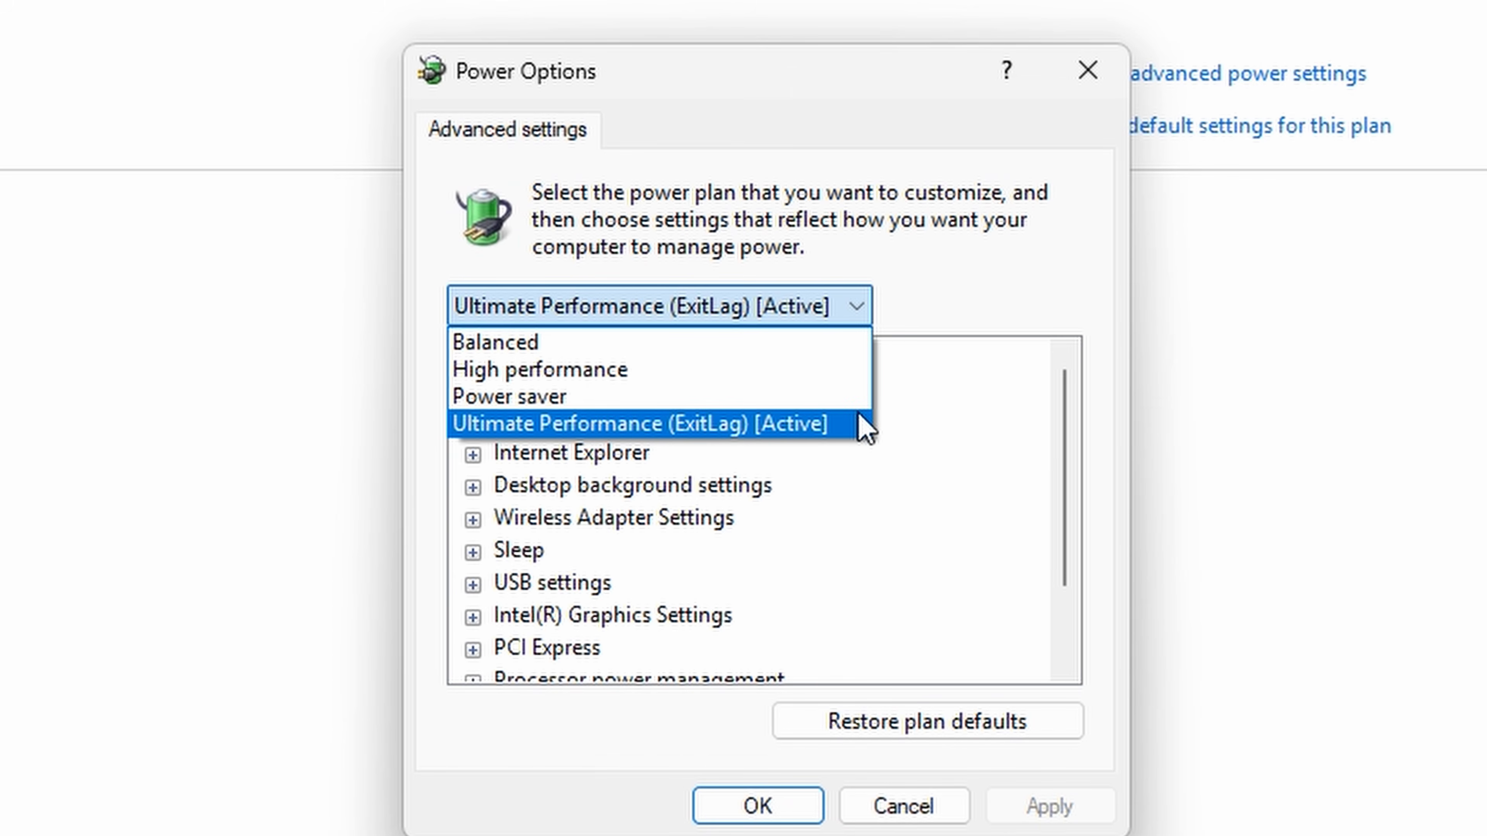
pyautogui.click(658, 375)
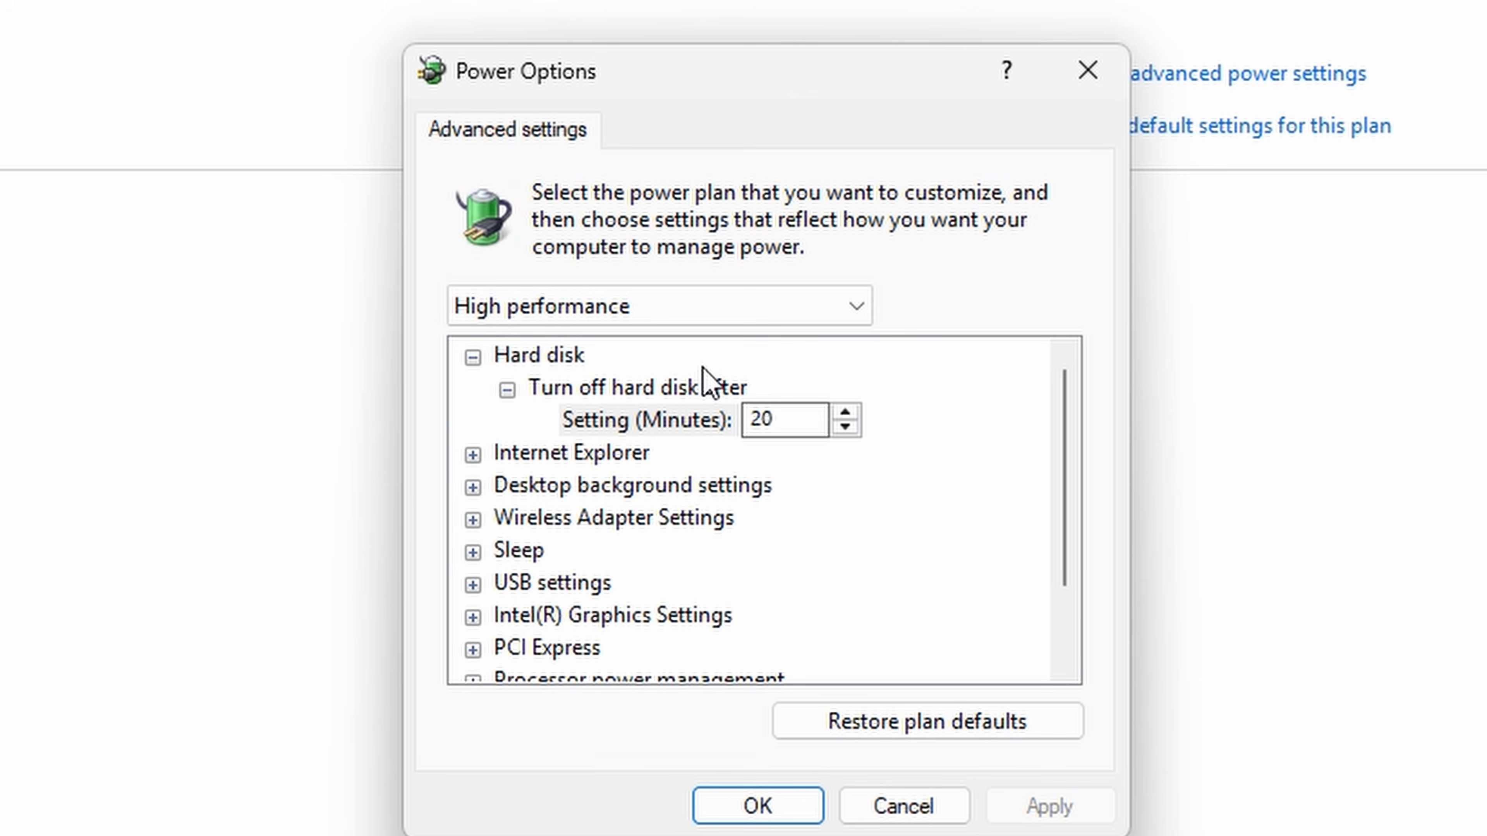
pyautogui.click(472, 455)
pyautogui.click(473, 518)
# - Select the Ultimate Performance (ExitLag) power plan and confirm the power options
pyautogui.click(856, 316)
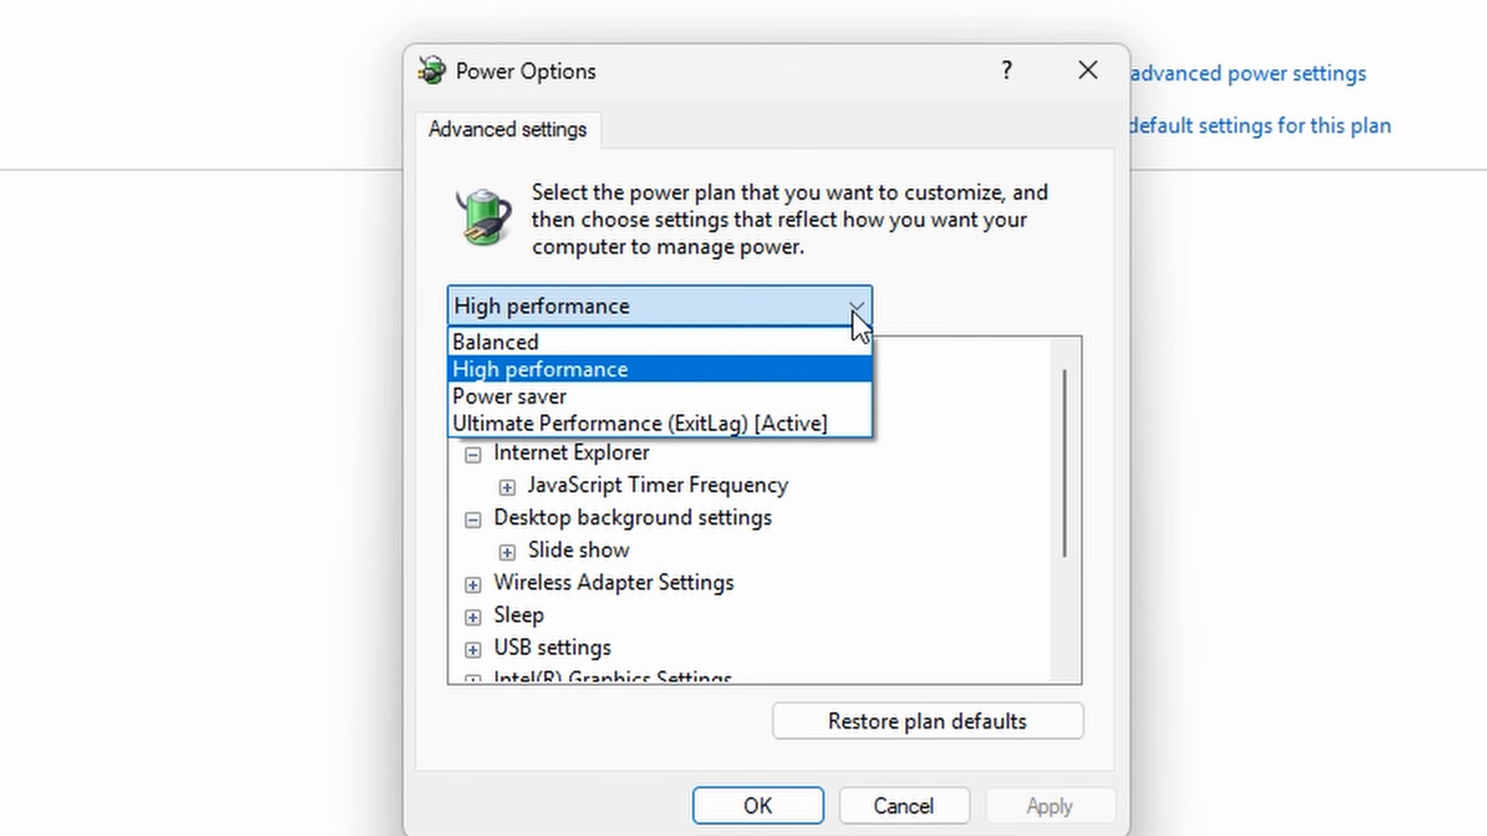
pyautogui.click(691, 425)
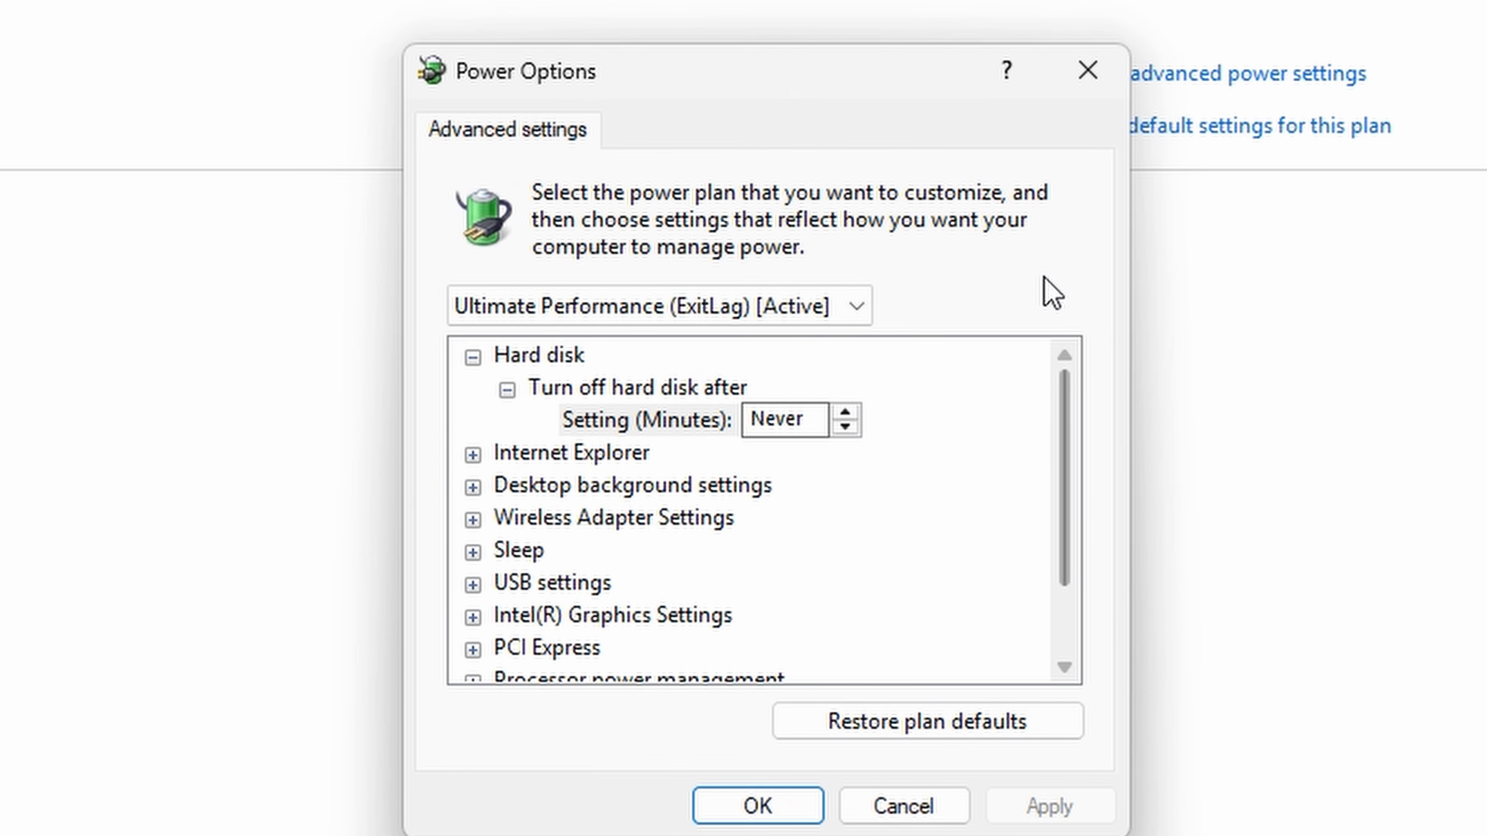
pyautogui.click(855, 308)
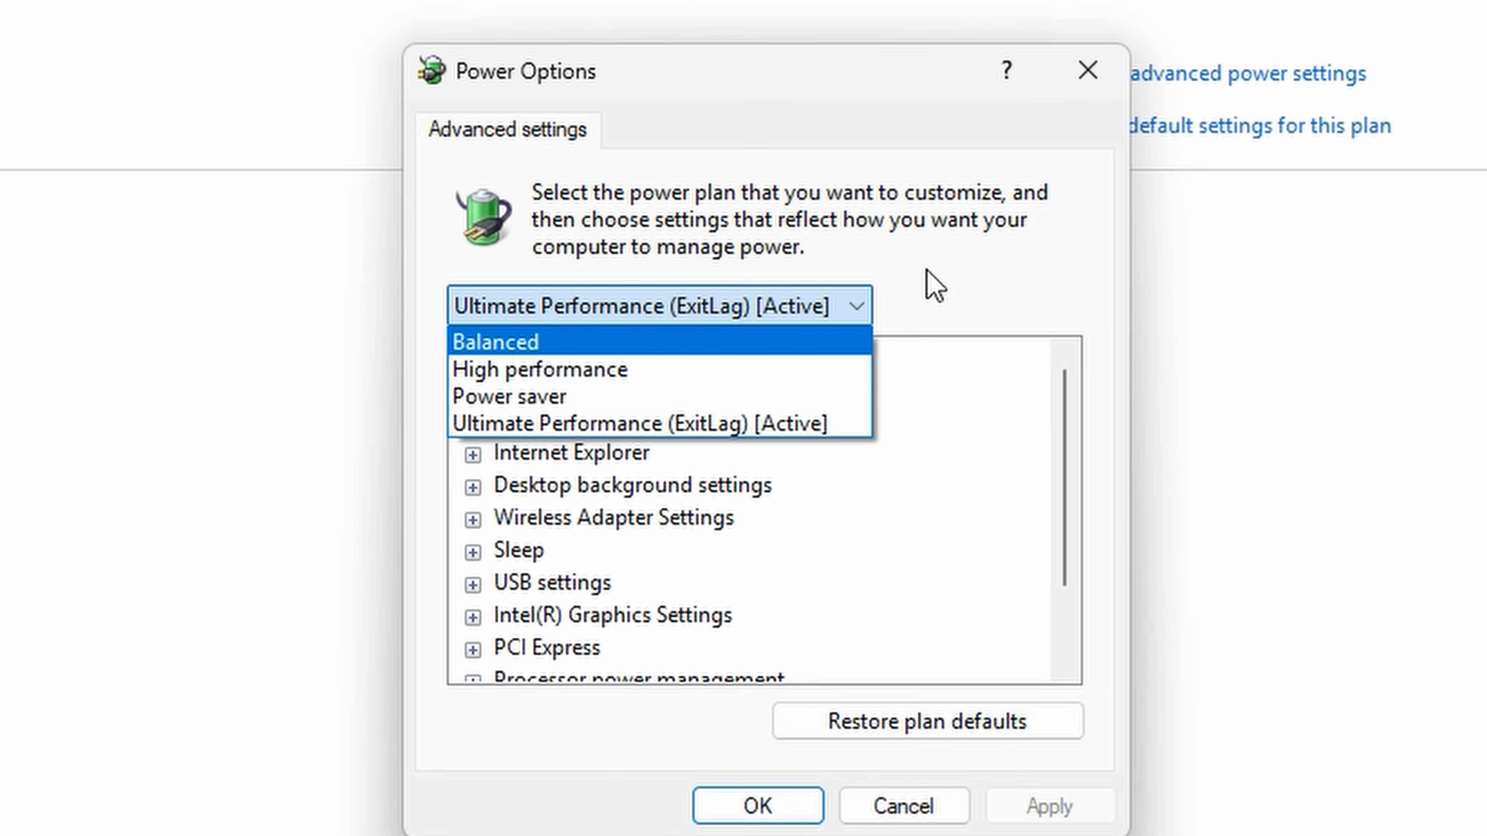
pyautogui.click(930, 283)
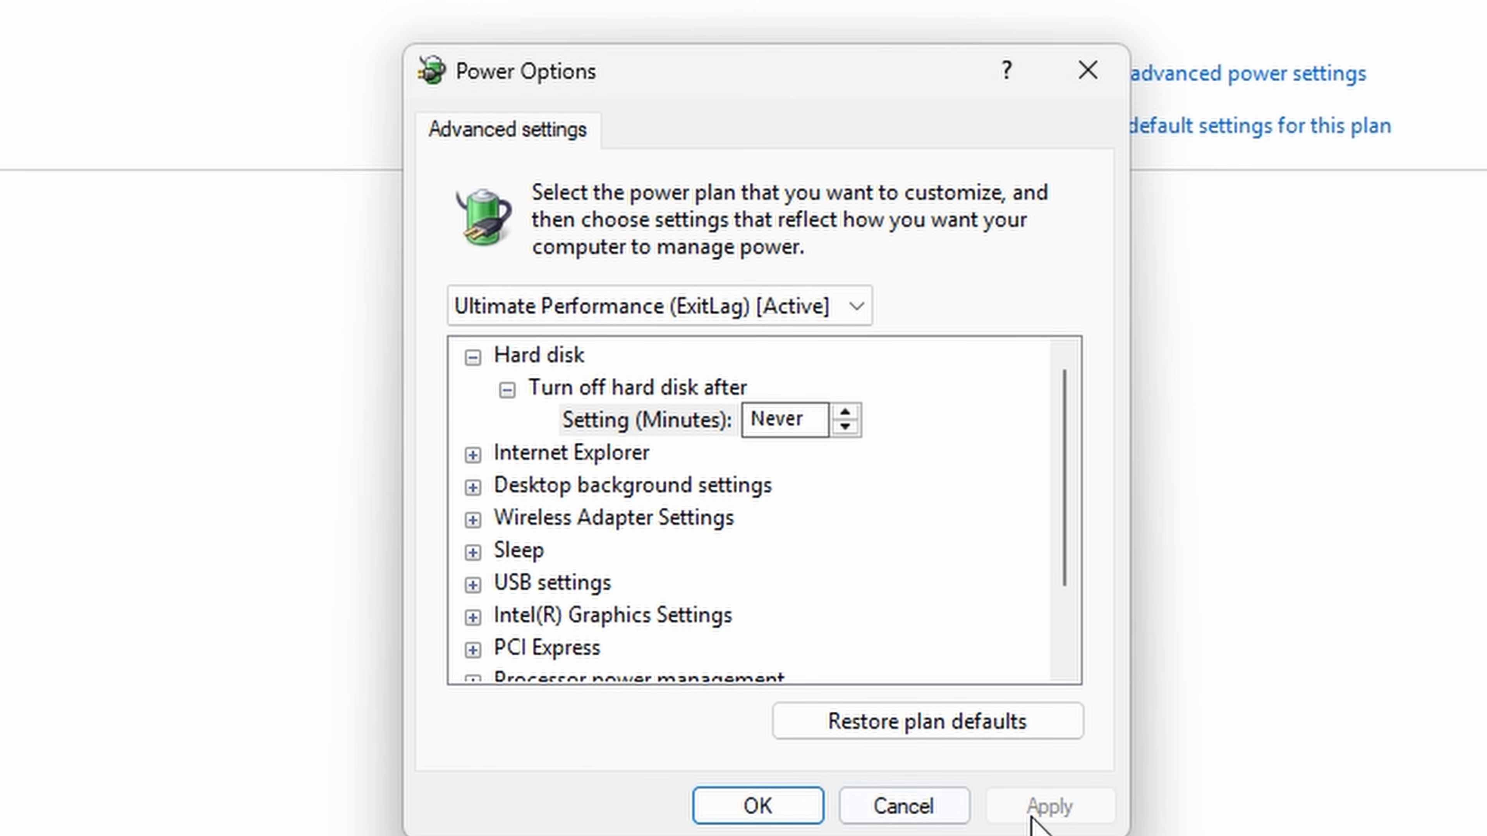
pyautogui.click(753, 807)
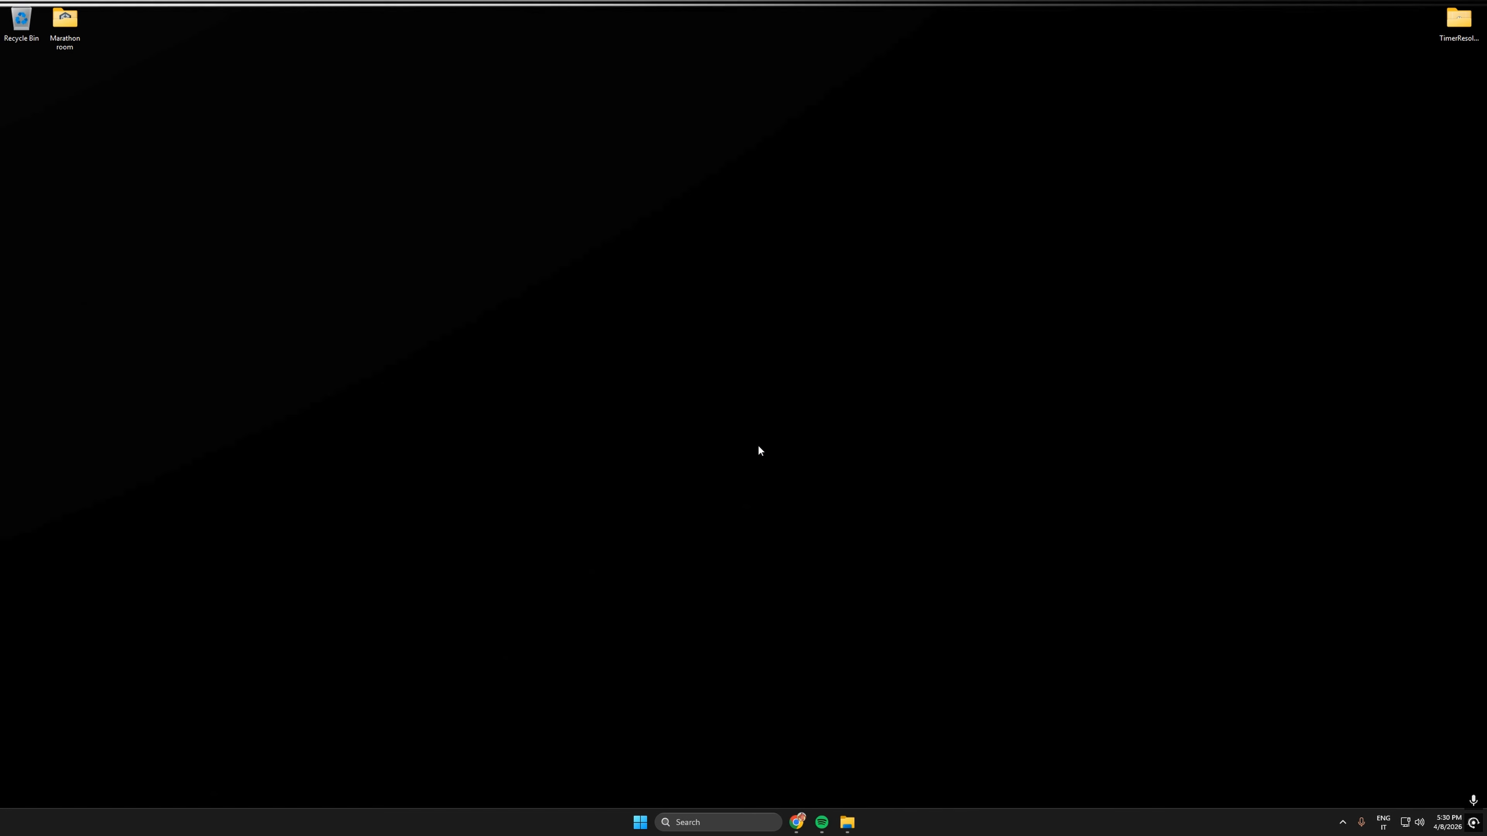
# - Open the NVIDIA Control Panel from the desktop
pyautogui.rightClick(732, 416)
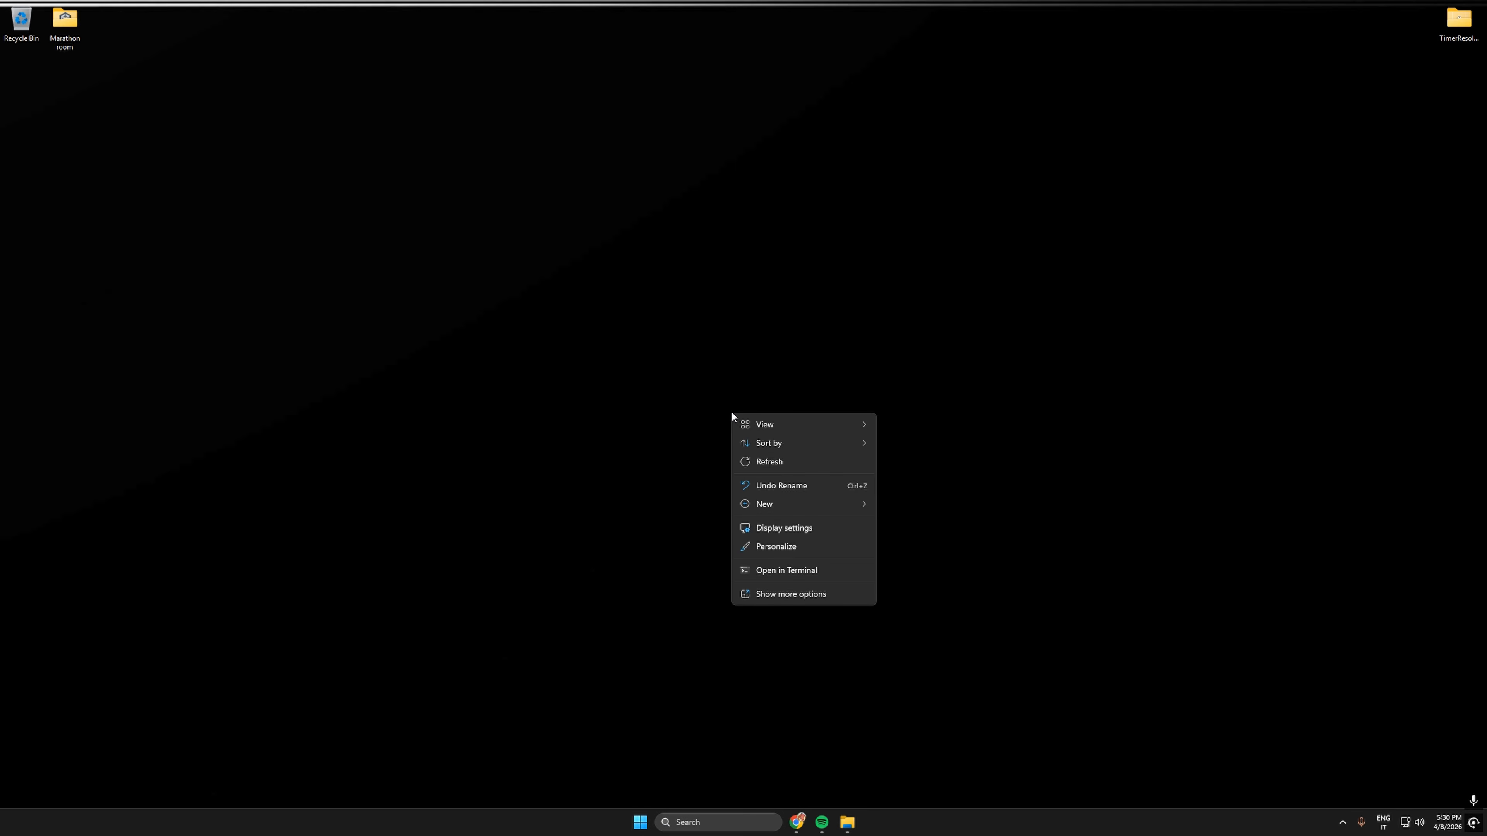
pyautogui.click(965, 382)
pyautogui.click(1342, 822)
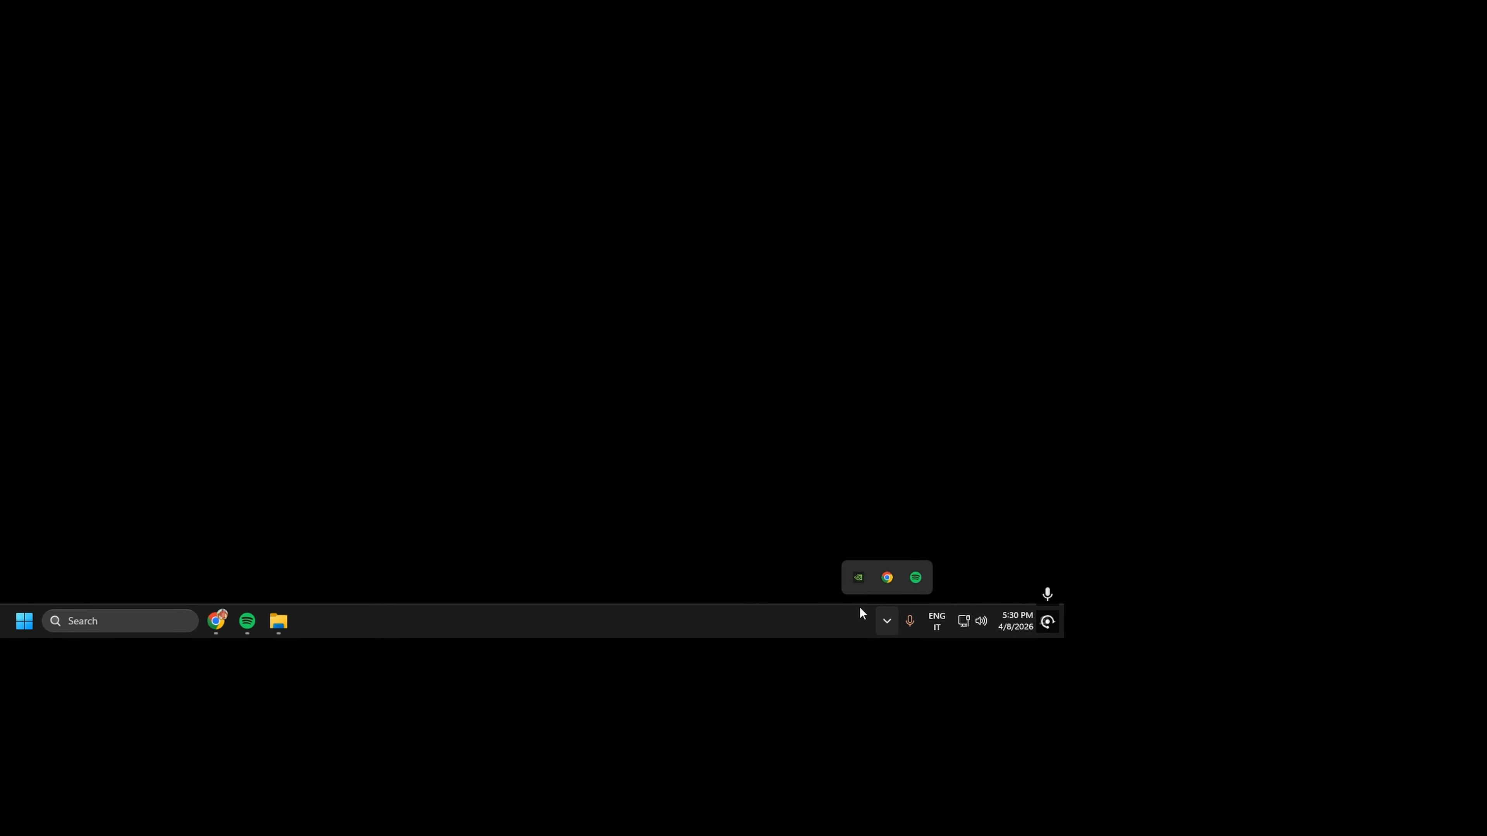
pyautogui.rightClick(1320, 787)
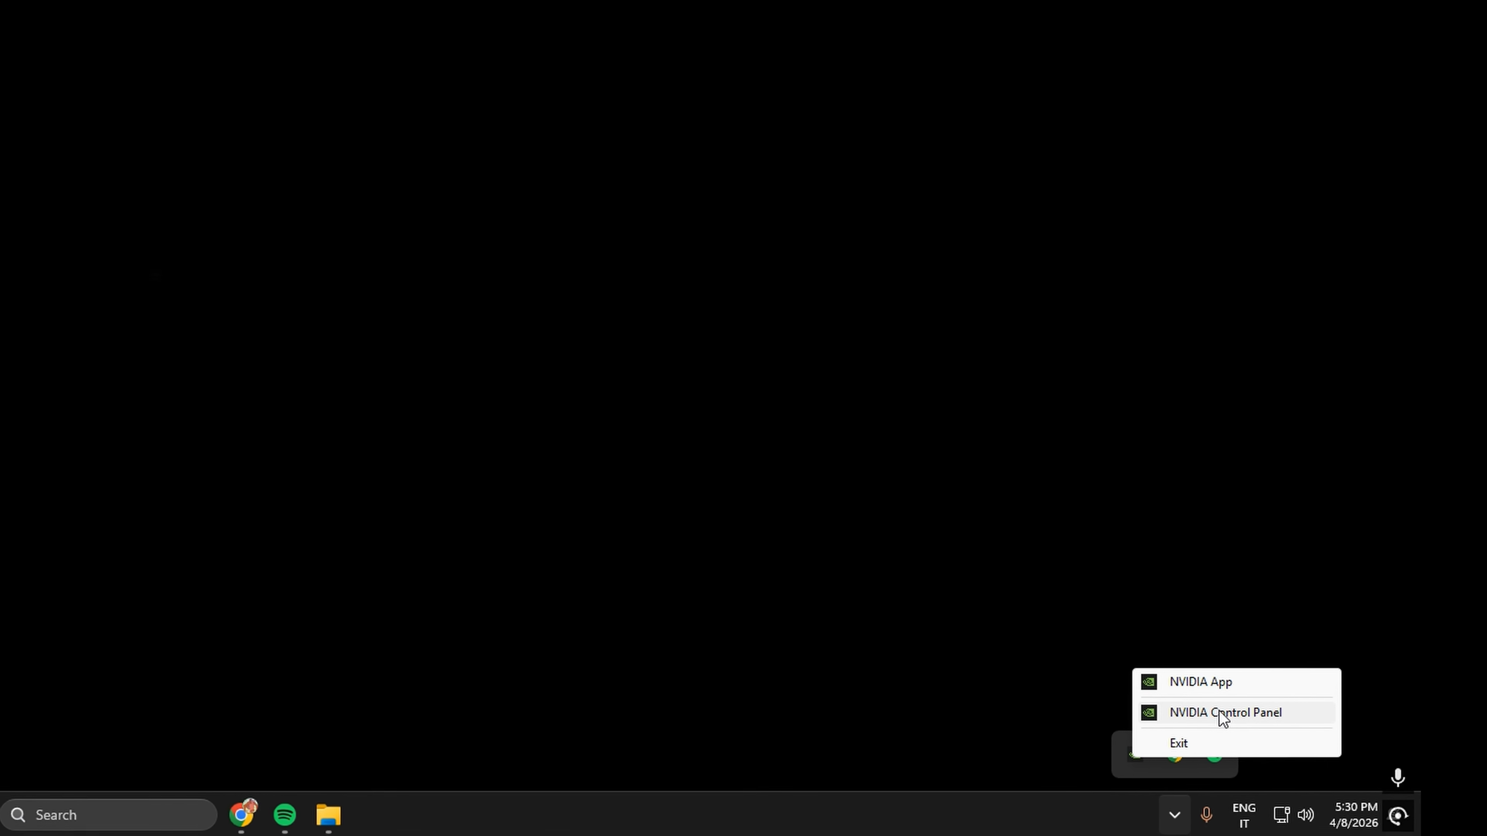
pyautogui.click(1071, 631)
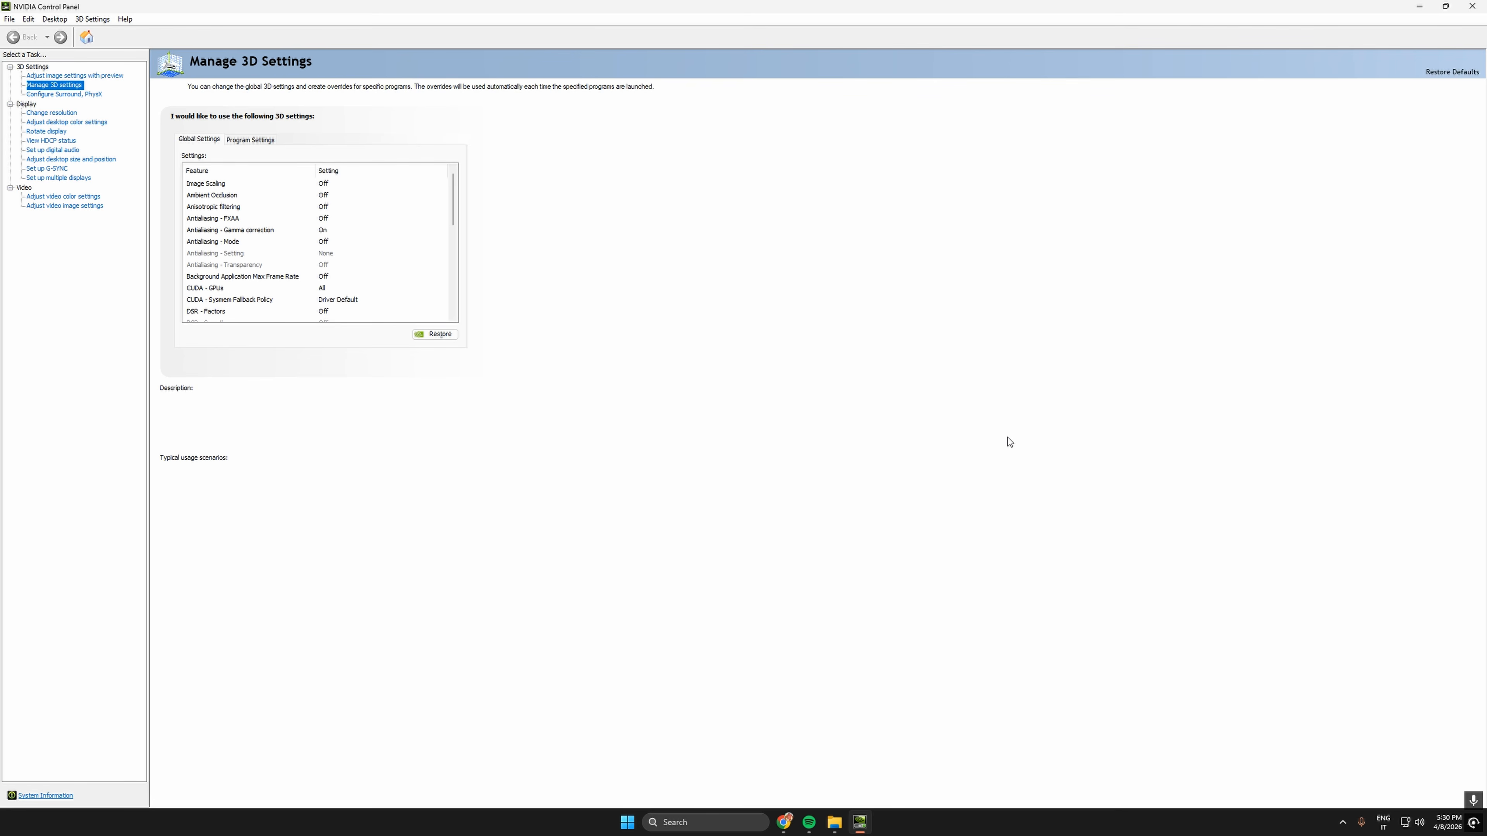
# - Set the image settings with preview to use my preference, with the emphasis fully on Performance
pyautogui.click(75, 75)
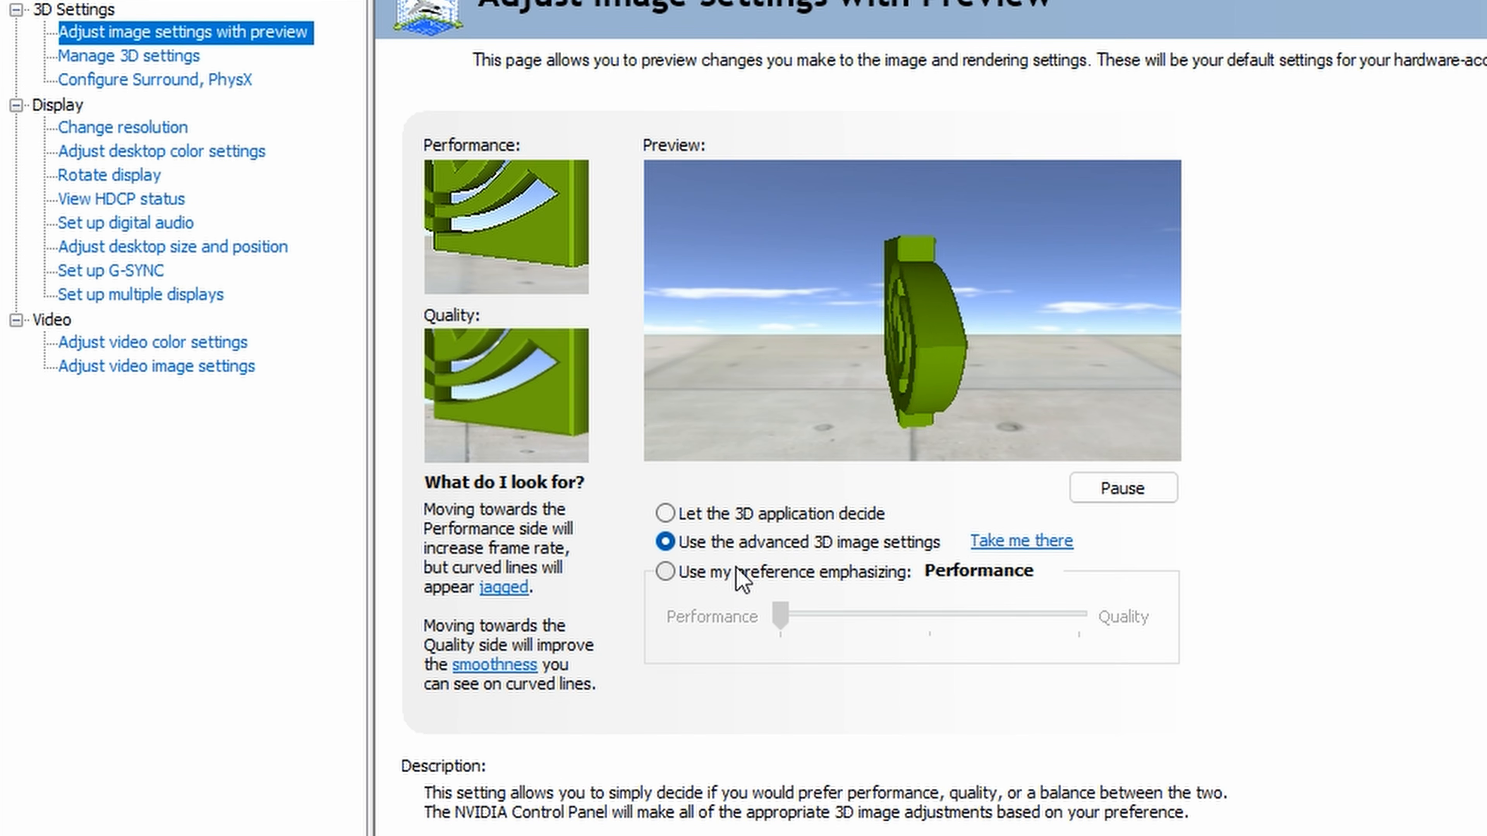
pyautogui.click(666, 571)
pyautogui.moveTo(782, 618)
pyautogui.mouseDown()
pyautogui.moveTo(1072, 638)
pyautogui.moveTo(1077, 624)
pyautogui.moveTo(781, 618)
pyautogui.mouseUp()
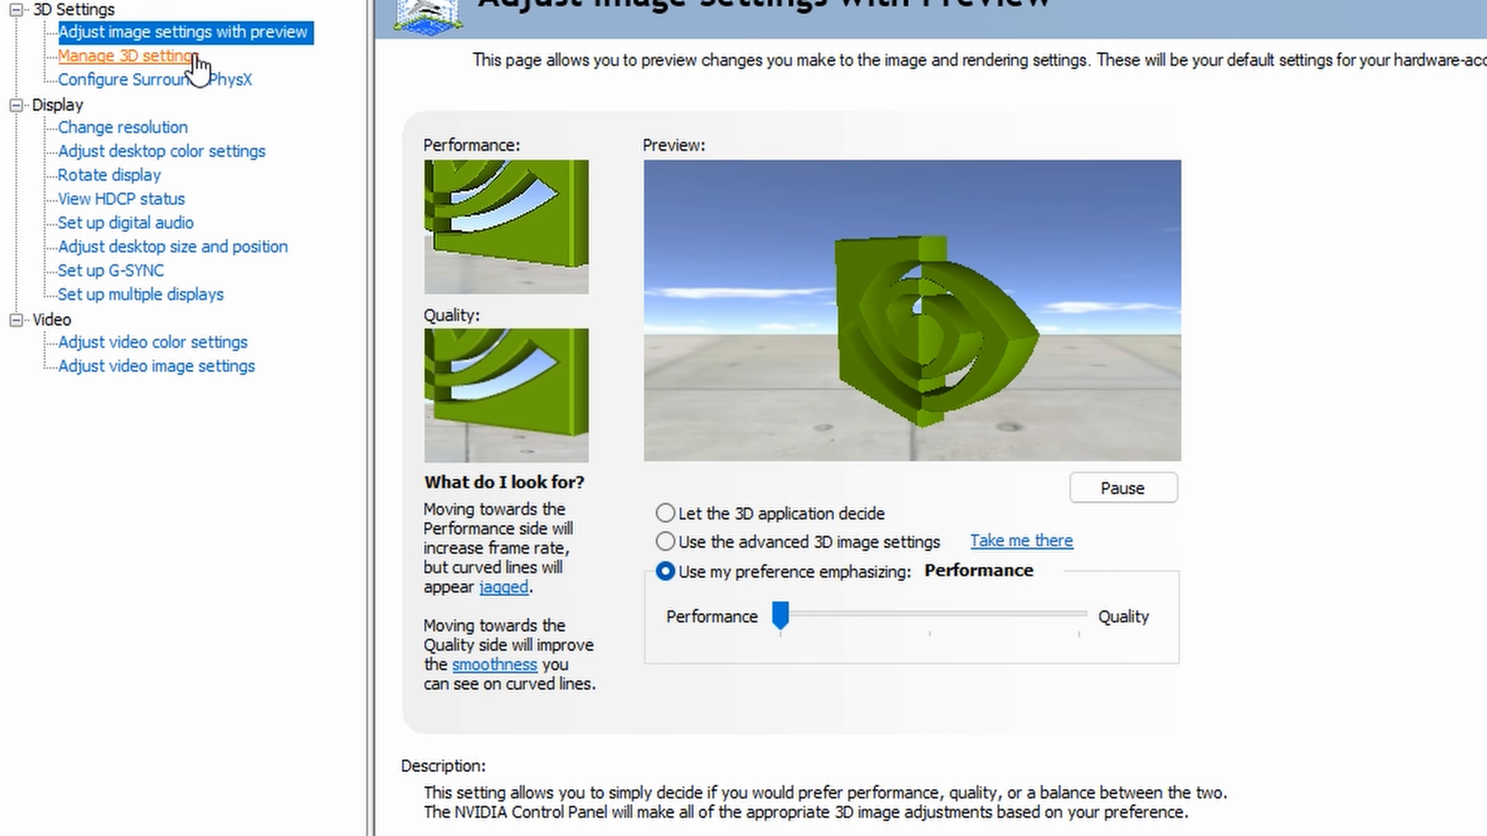
# - Set Low Latency Mode to On in the global 3D settings
pyautogui.click(78, 86)
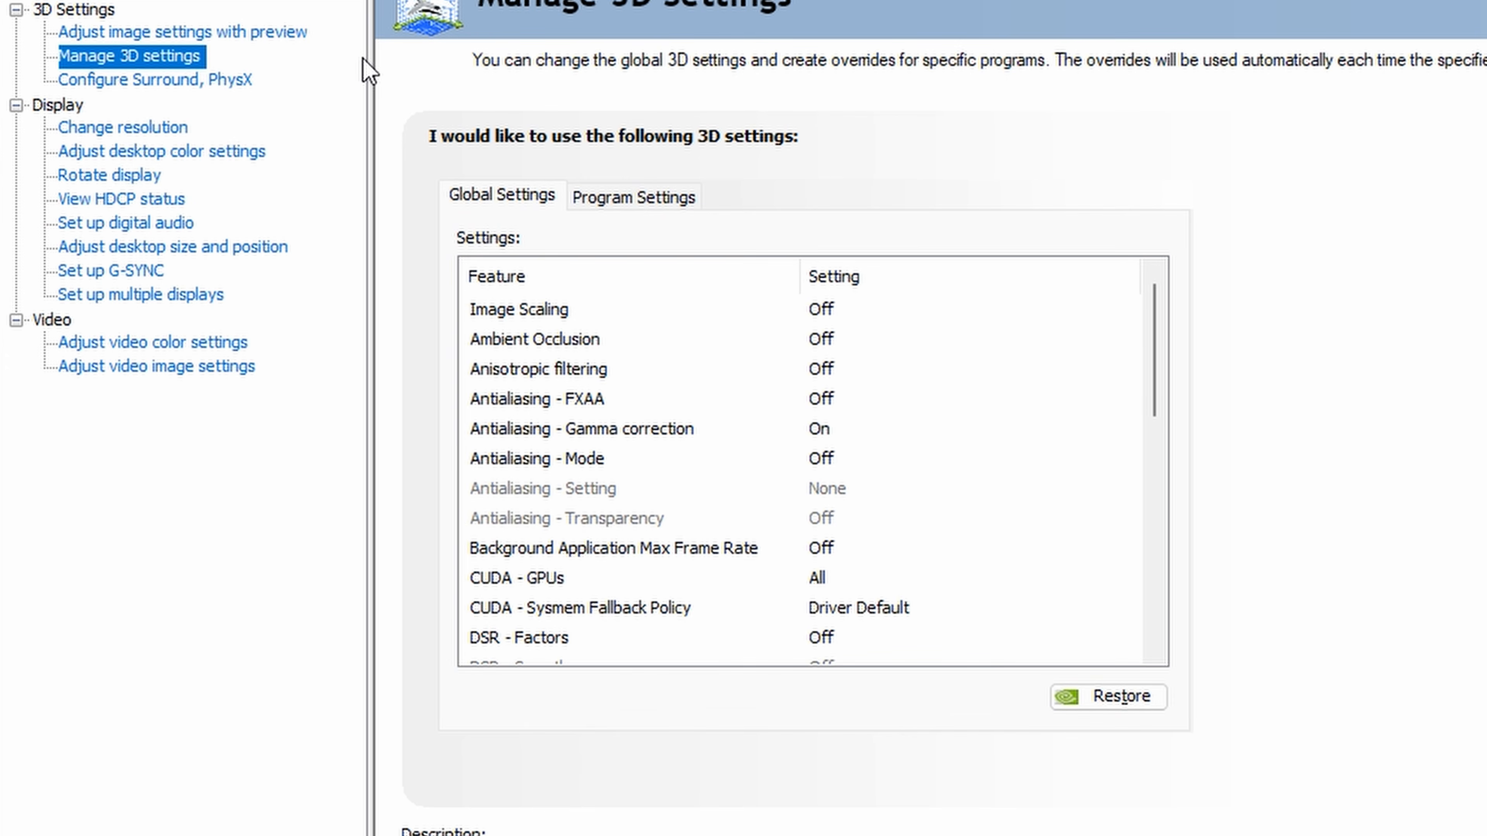
pyautogui.moveTo(1152, 302); pyautogui.dragTo(1156, 422)
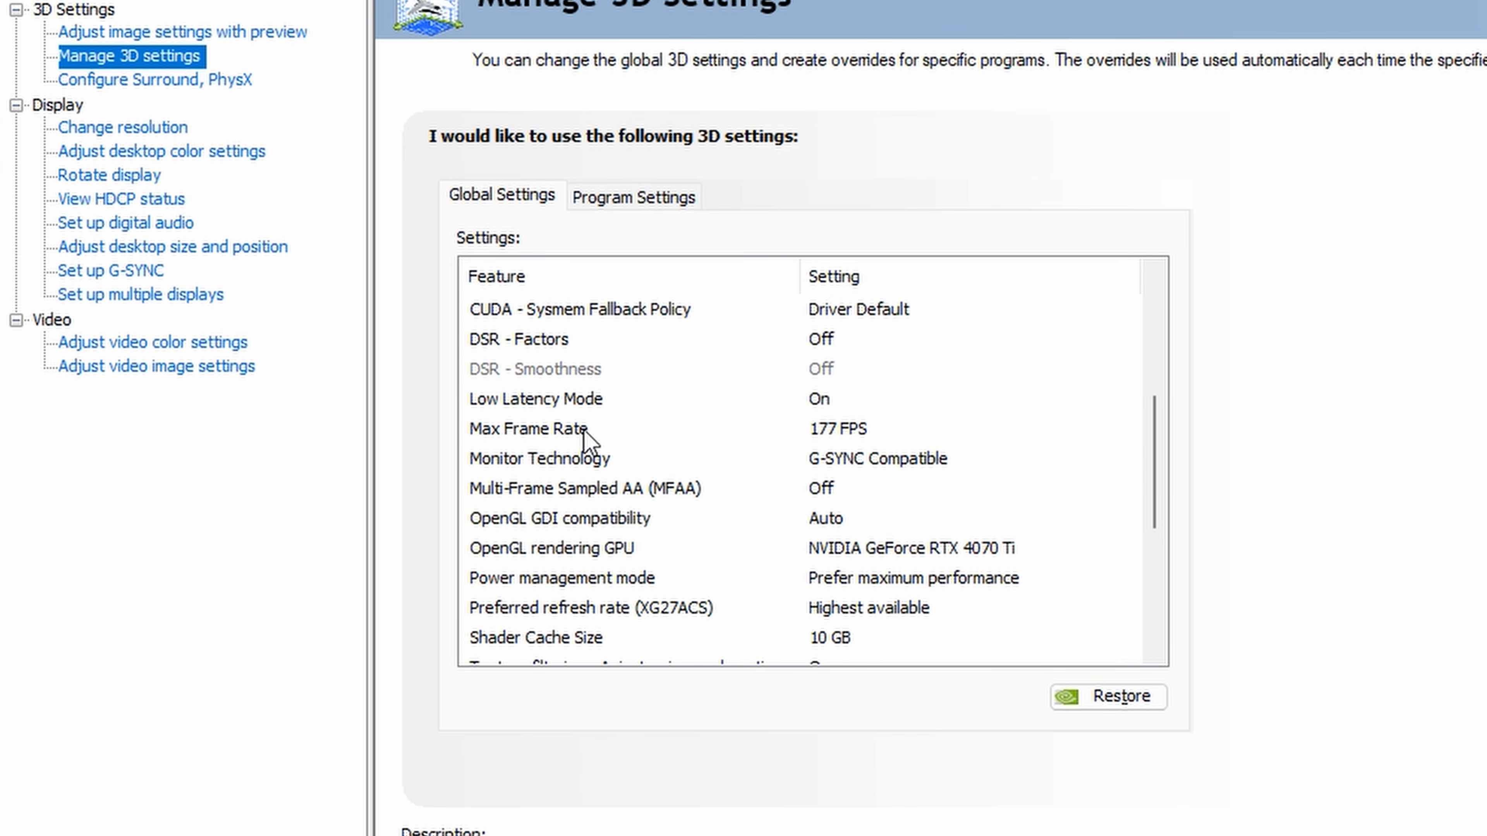
pyautogui.click(827, 402)
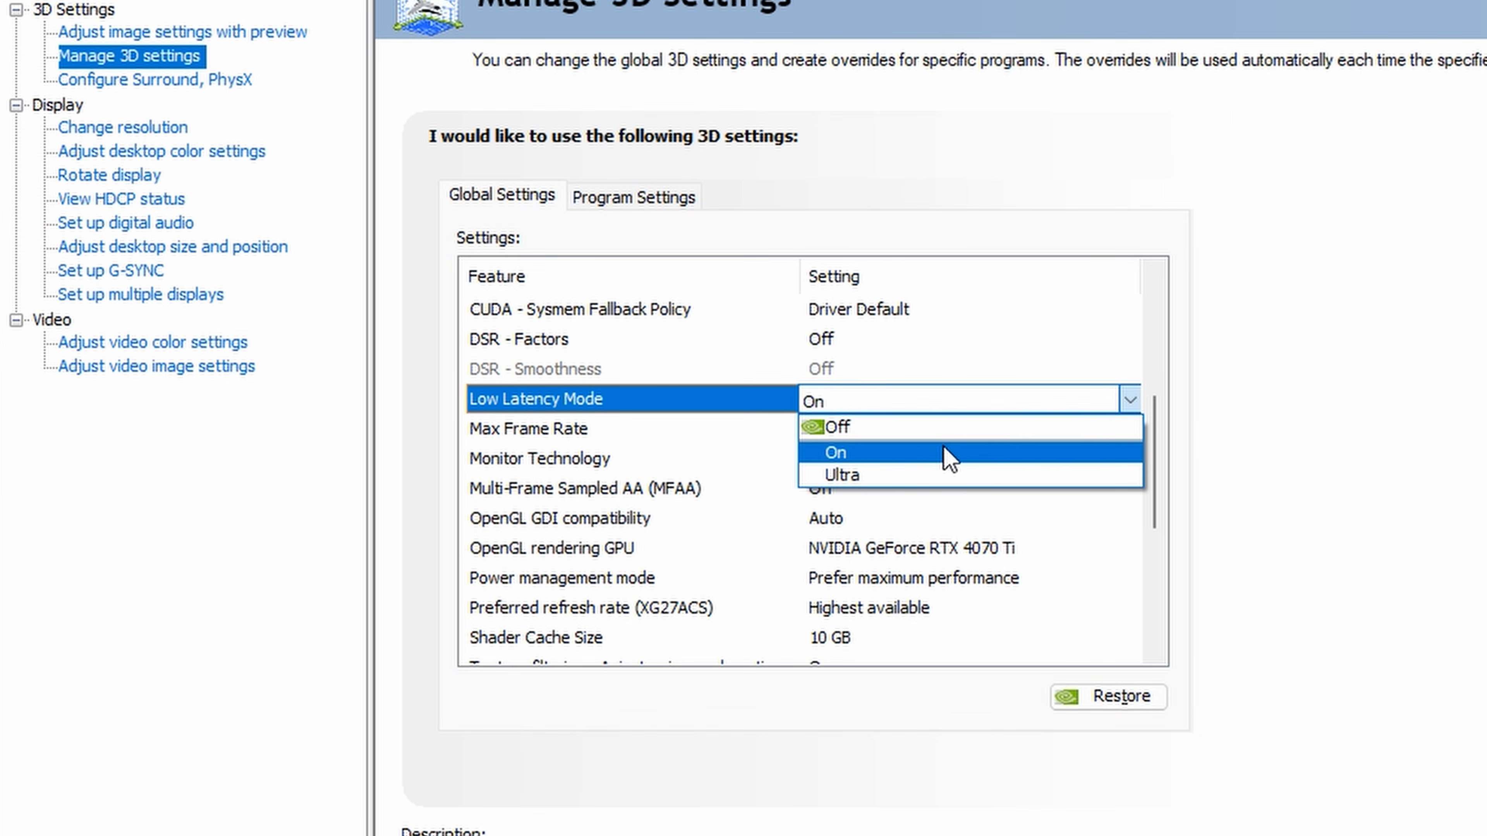
pyautogui.click(912, 454)
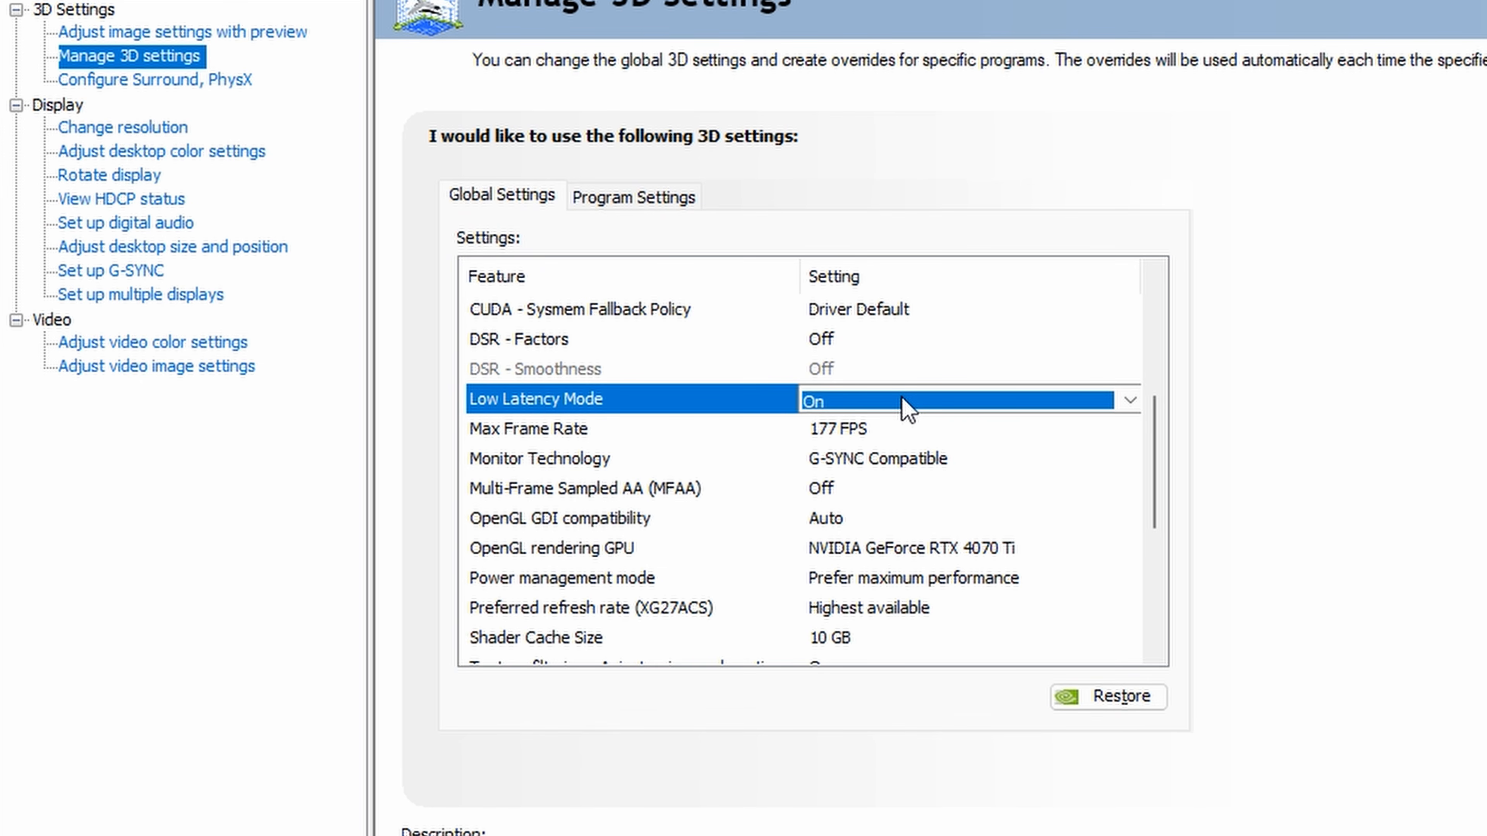
pyautogui.click(1485, 438)
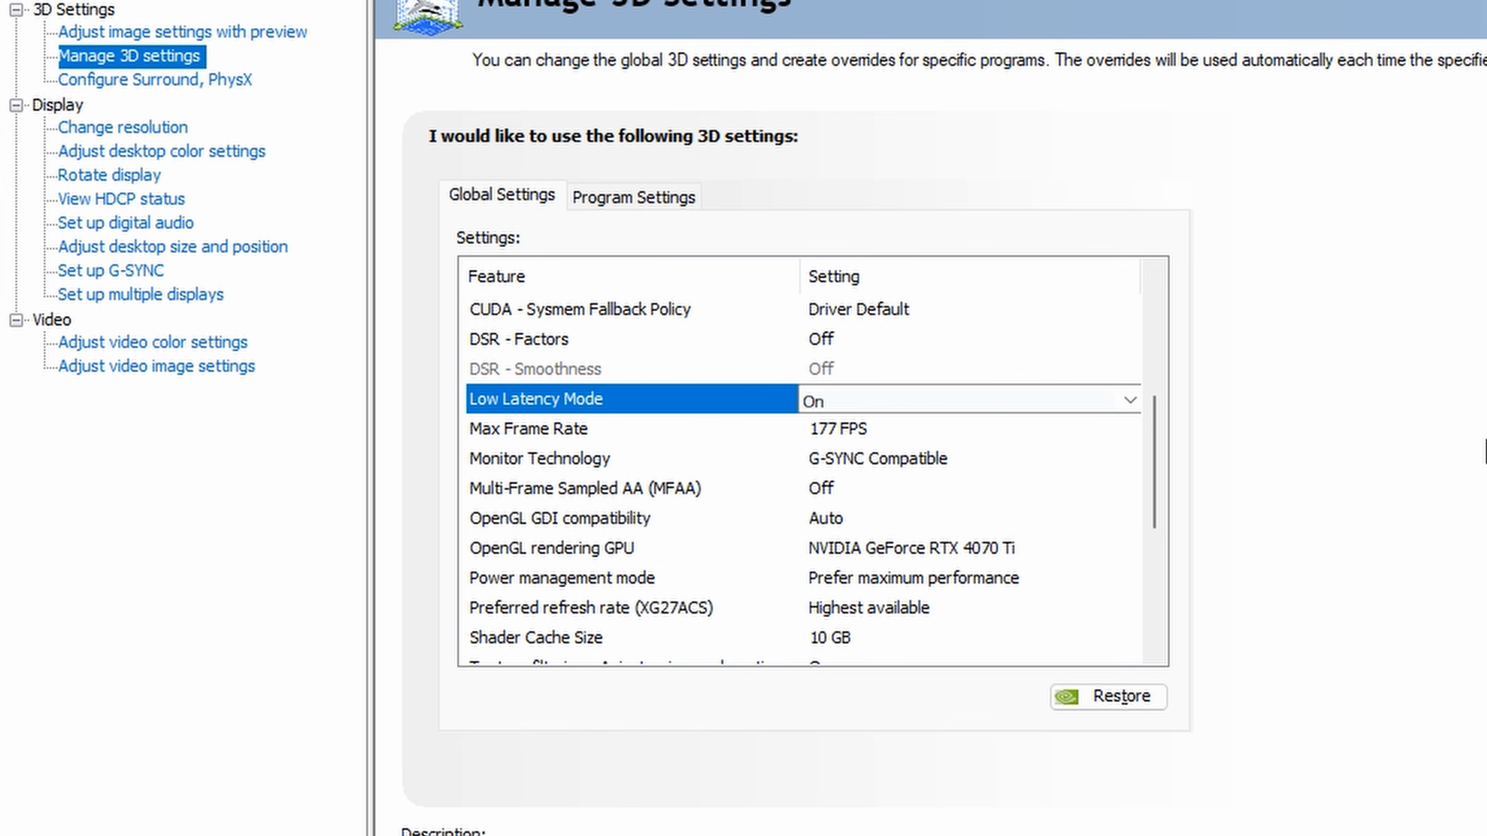
pyautogui.click(618, 437)
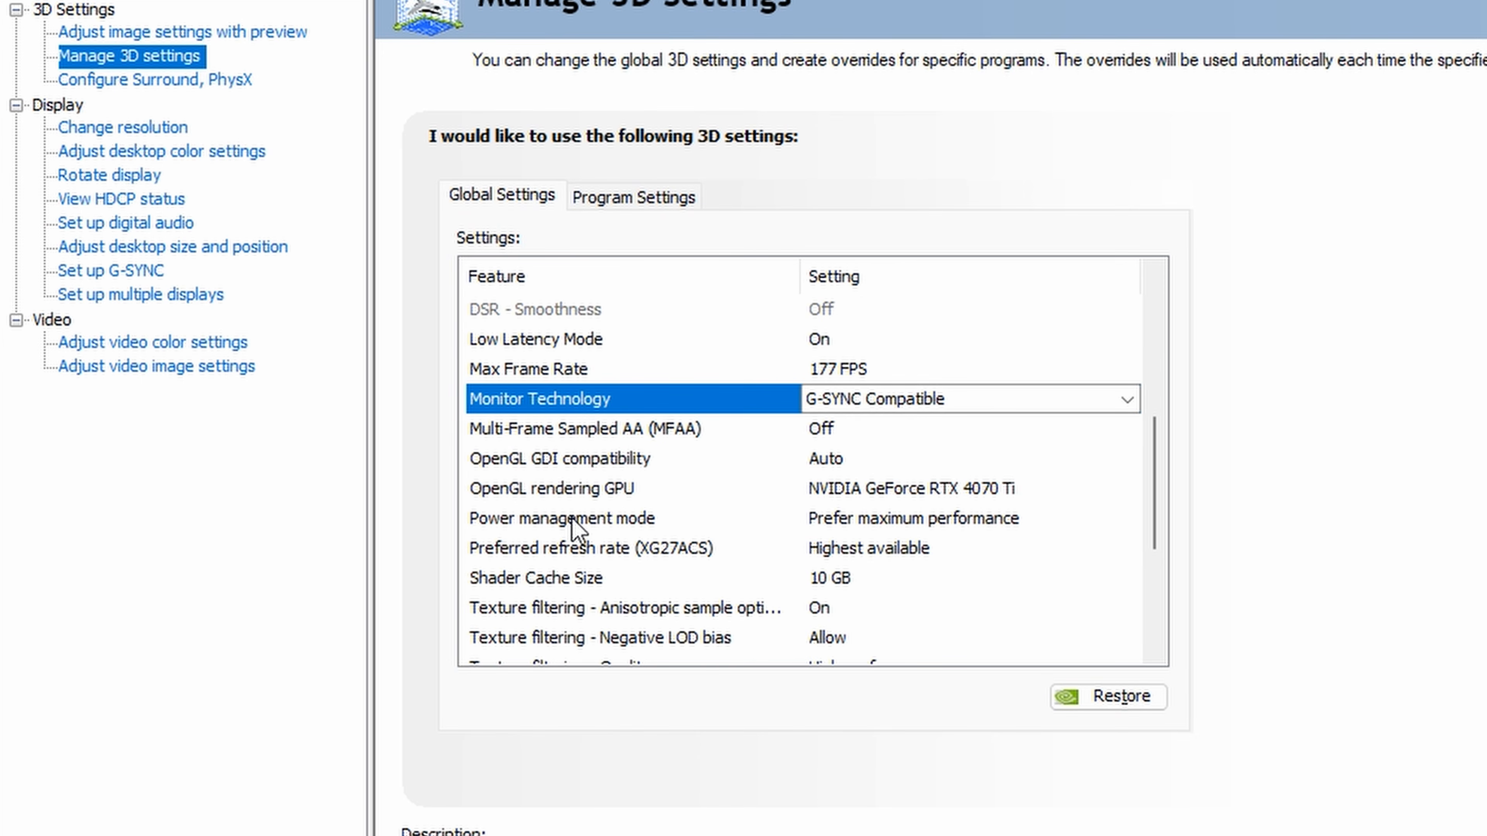
# - Set the power management mode to Prefer maximum performance
pyautogui.click(613, 524)
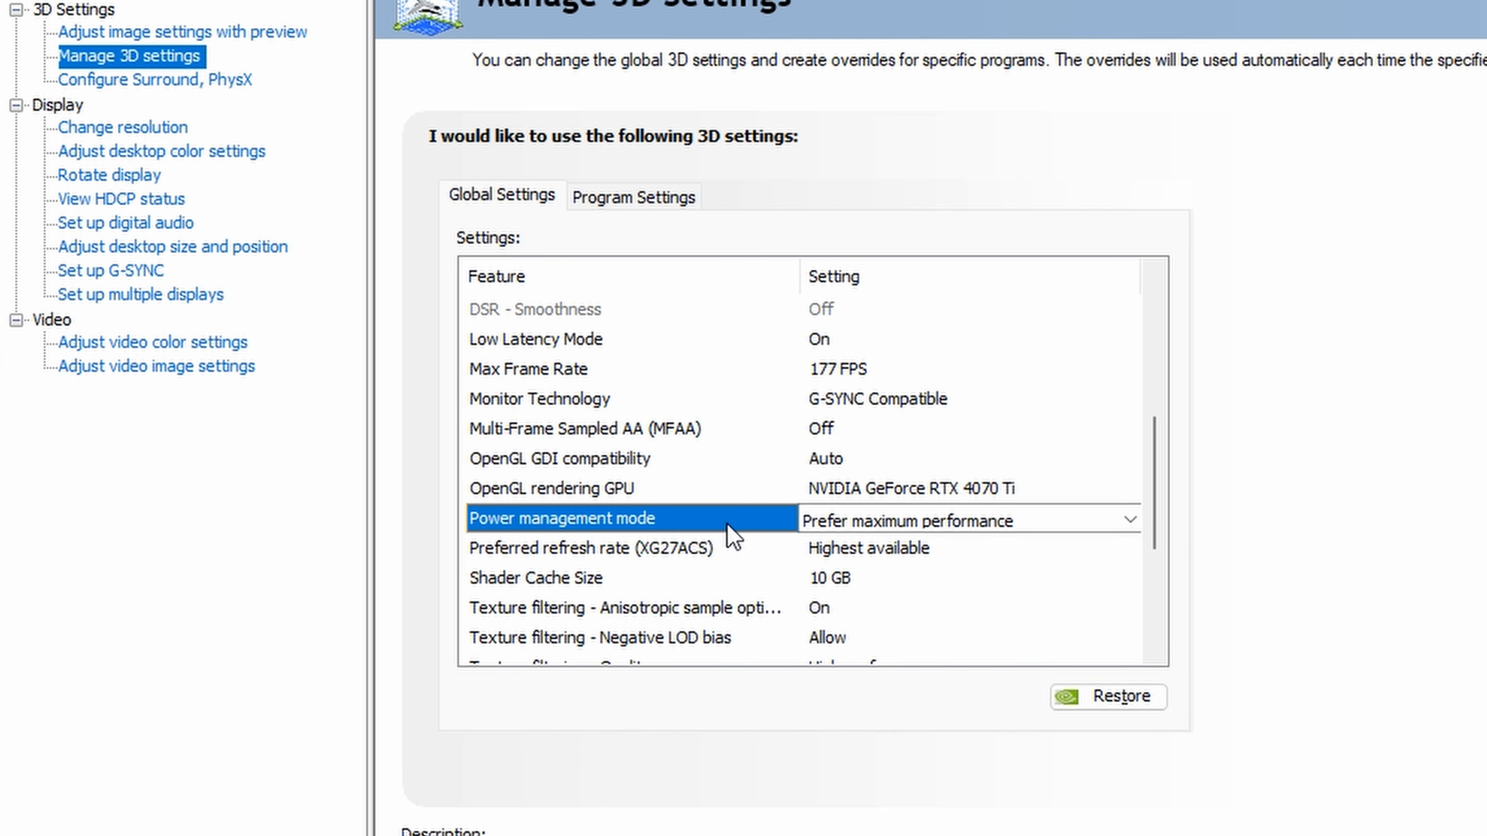
pyautogui.click(1129, 521)
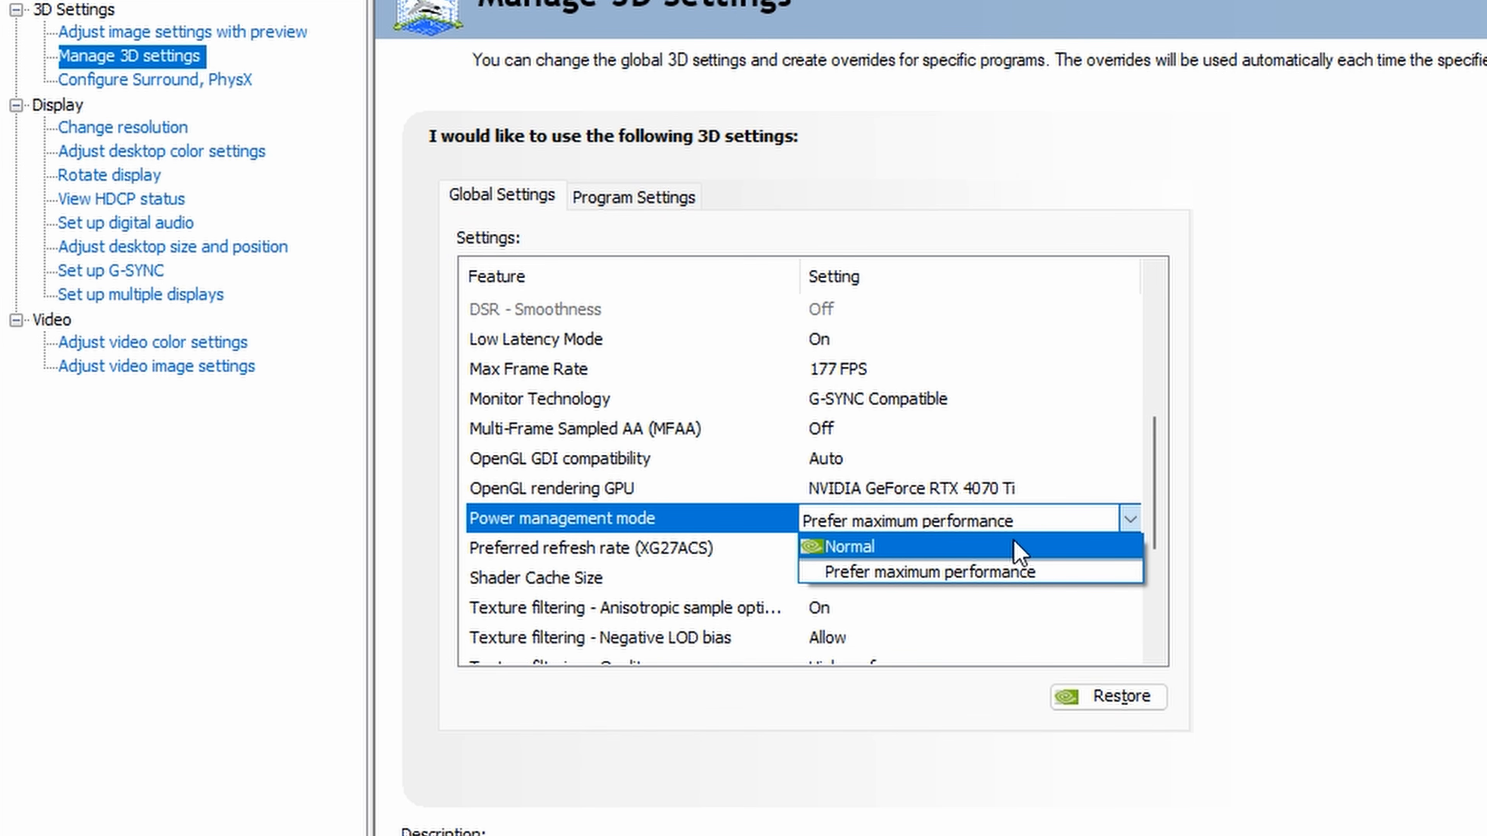
pyautogui.click(1021, 572)
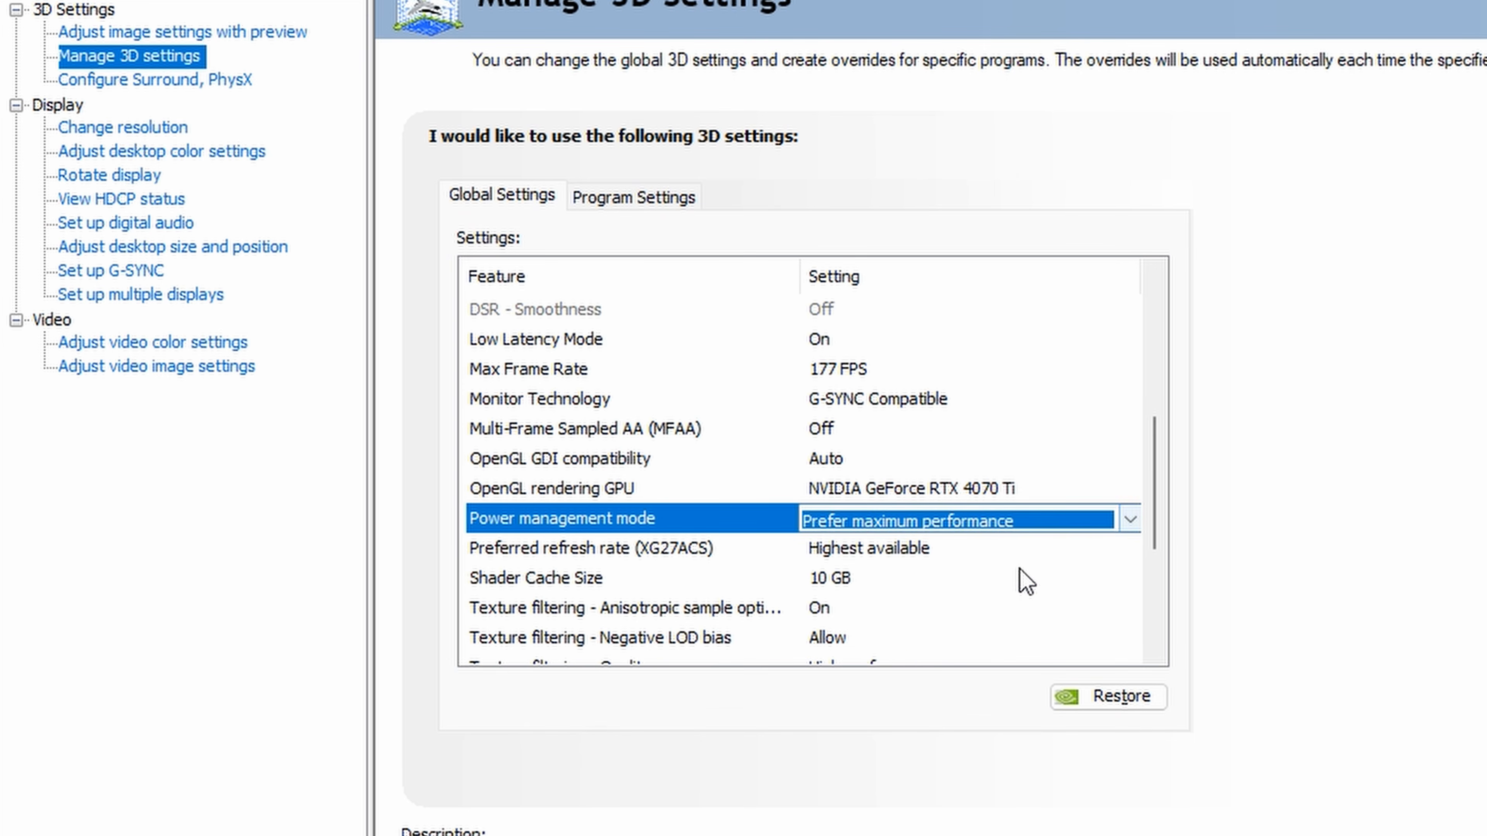
pyautogui.click(1274, 627)
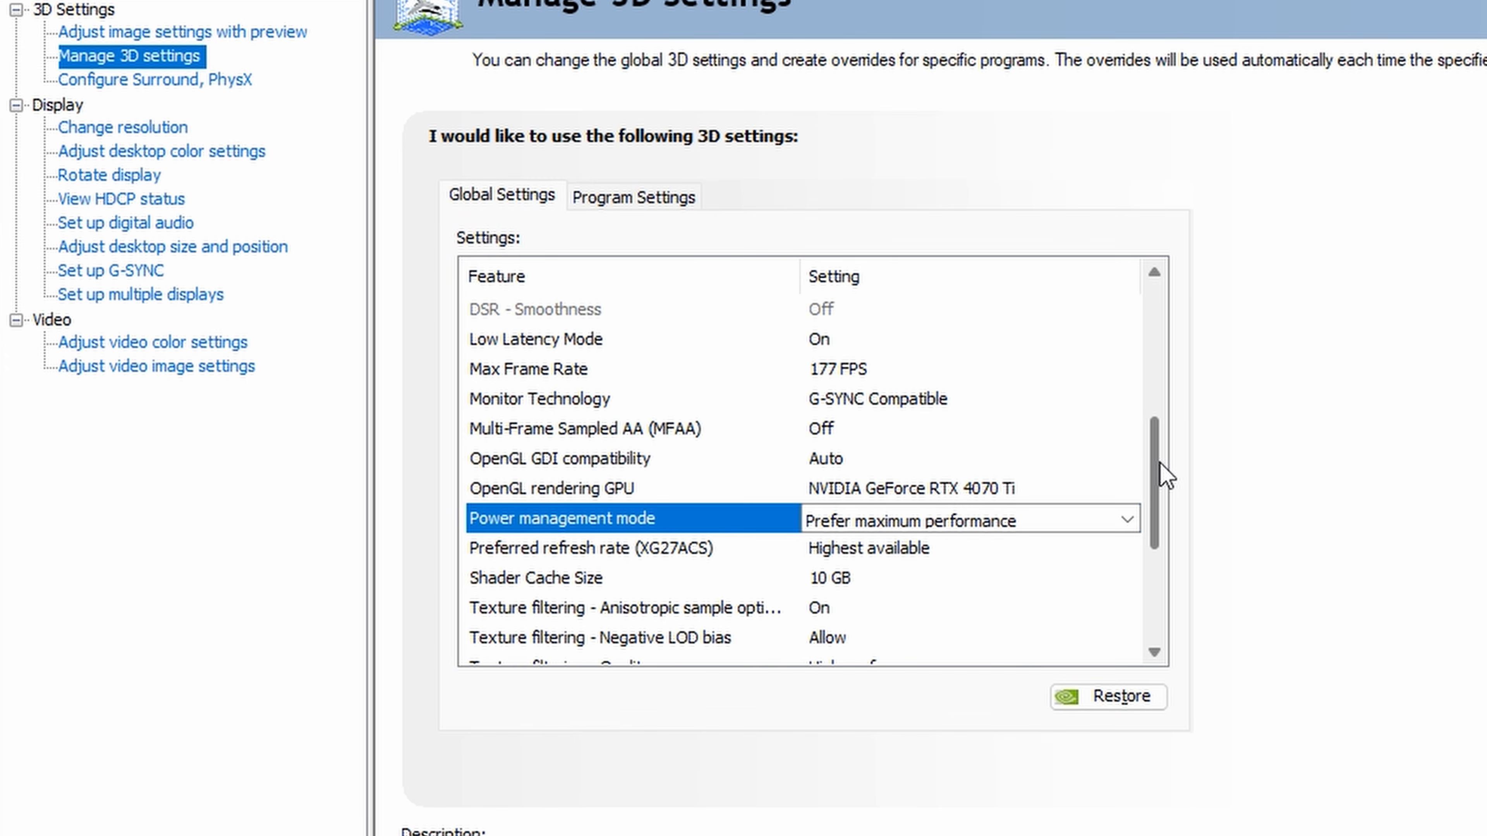
# - Set the preferred refresh rate of the XG27ACS monitor to Highest available
pyautogui.moveTo(1159, 463); pyautogui.dragTo(1158, 485)
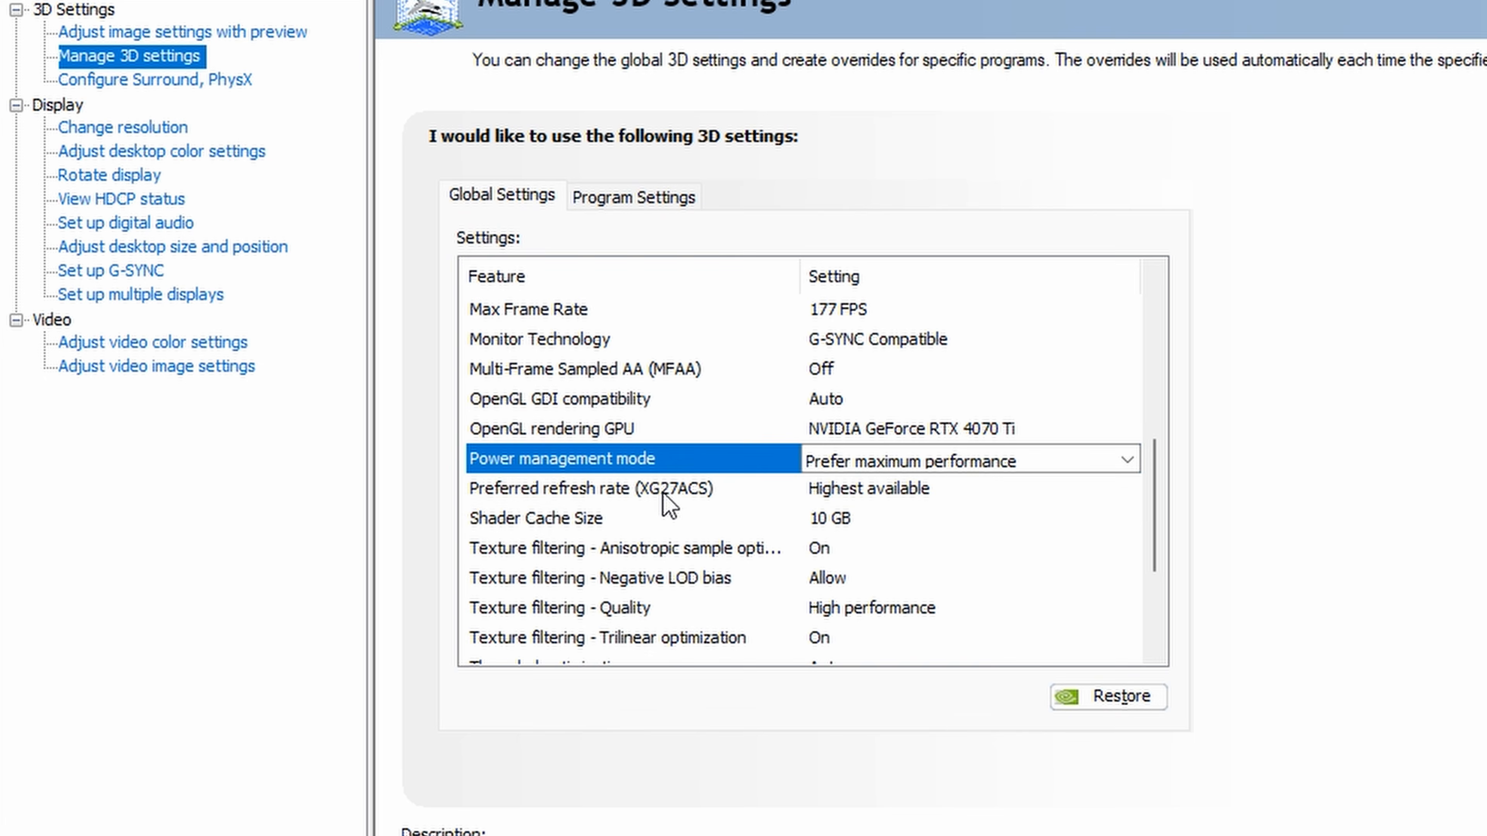
pyautogui.click(662, 492)
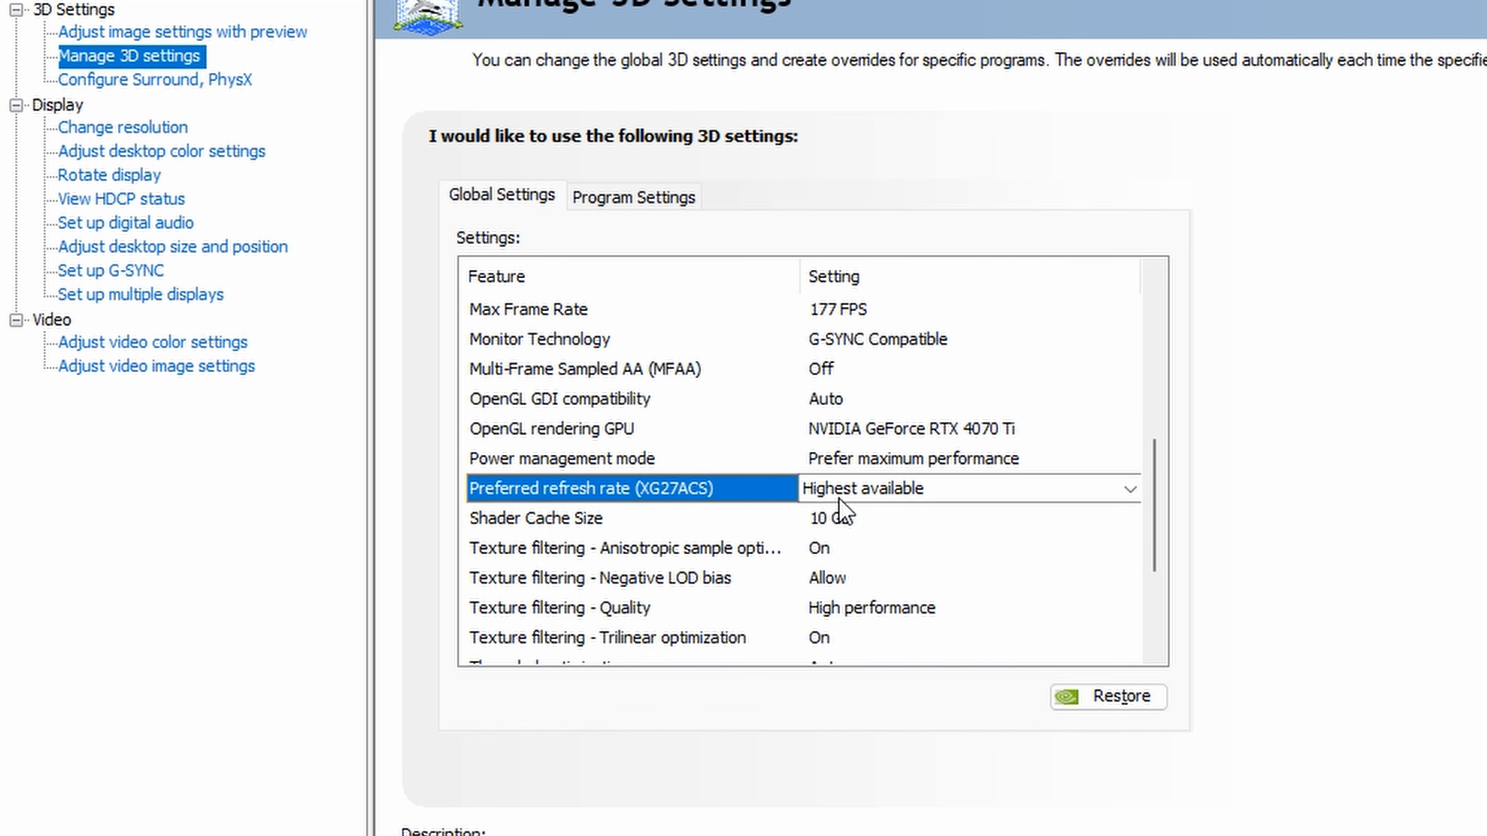
pyautogui.click(947, 499)
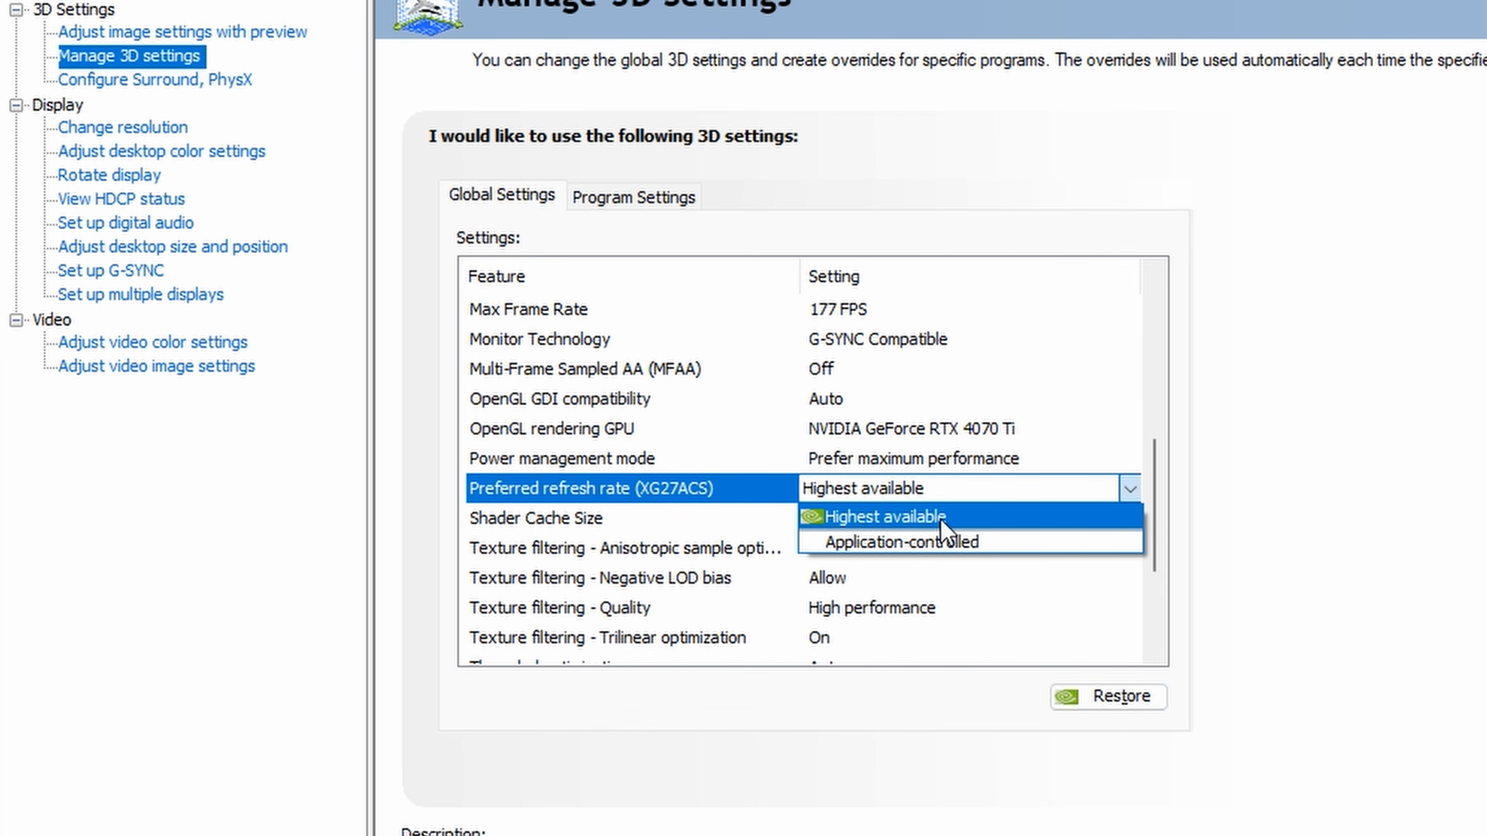
pyautogui.click(941, 519)
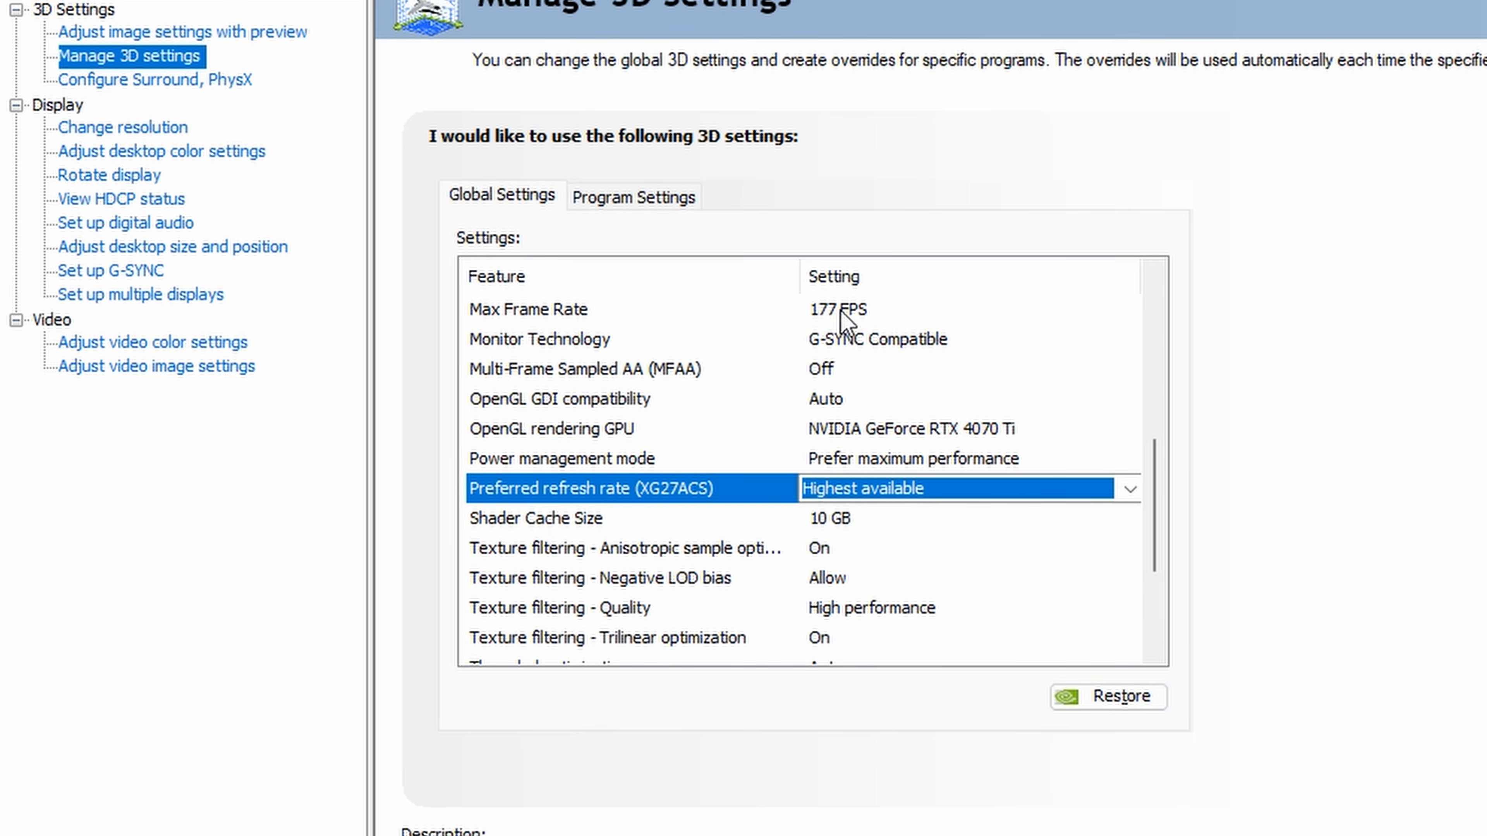
# - Set the Shader Cache Size to 10 GB in the global 3D settings
pyautogui.click(579, 523)
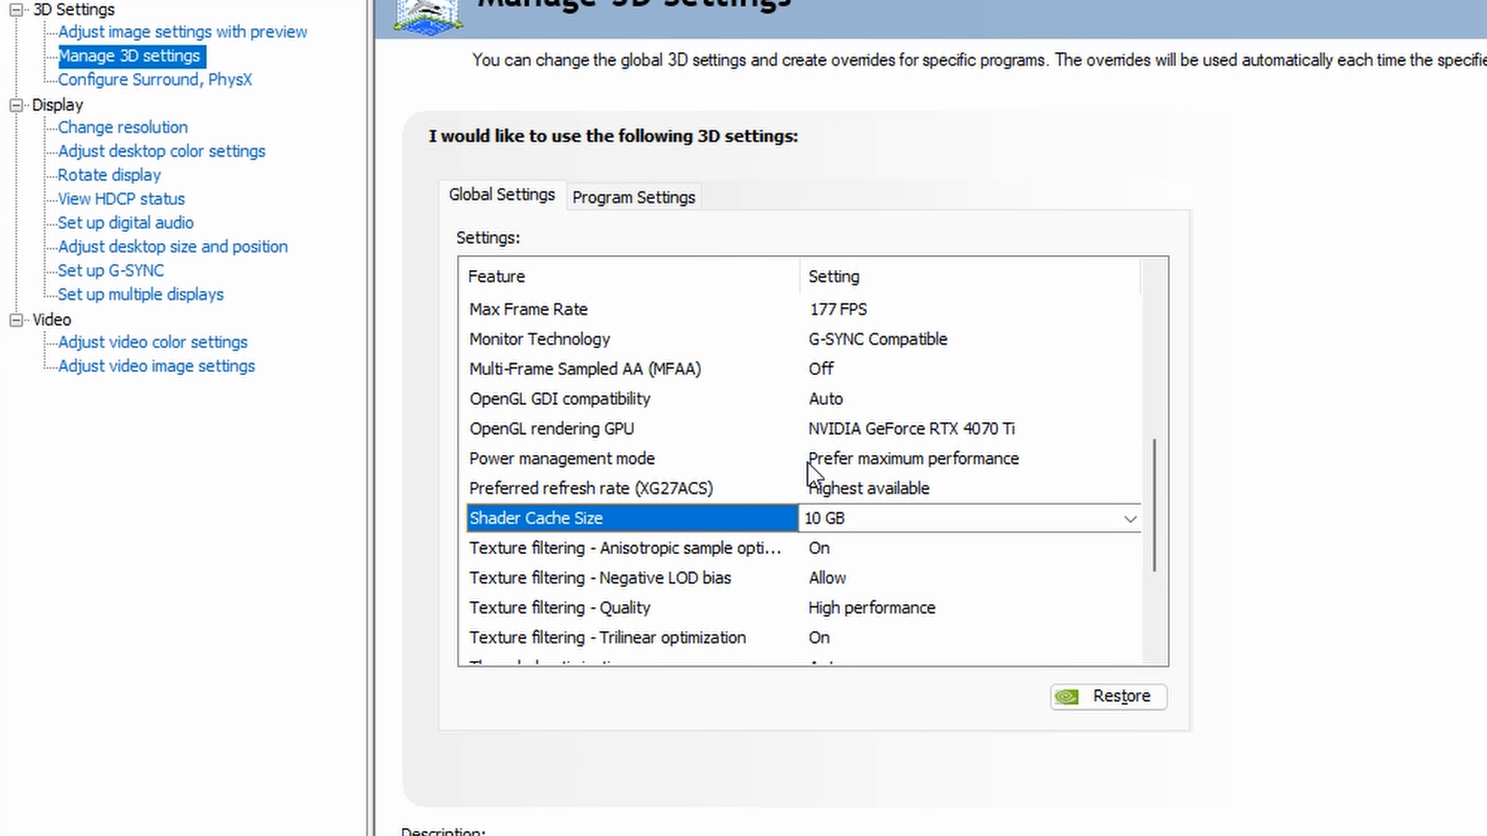
pyautogui.click(1130, 520)
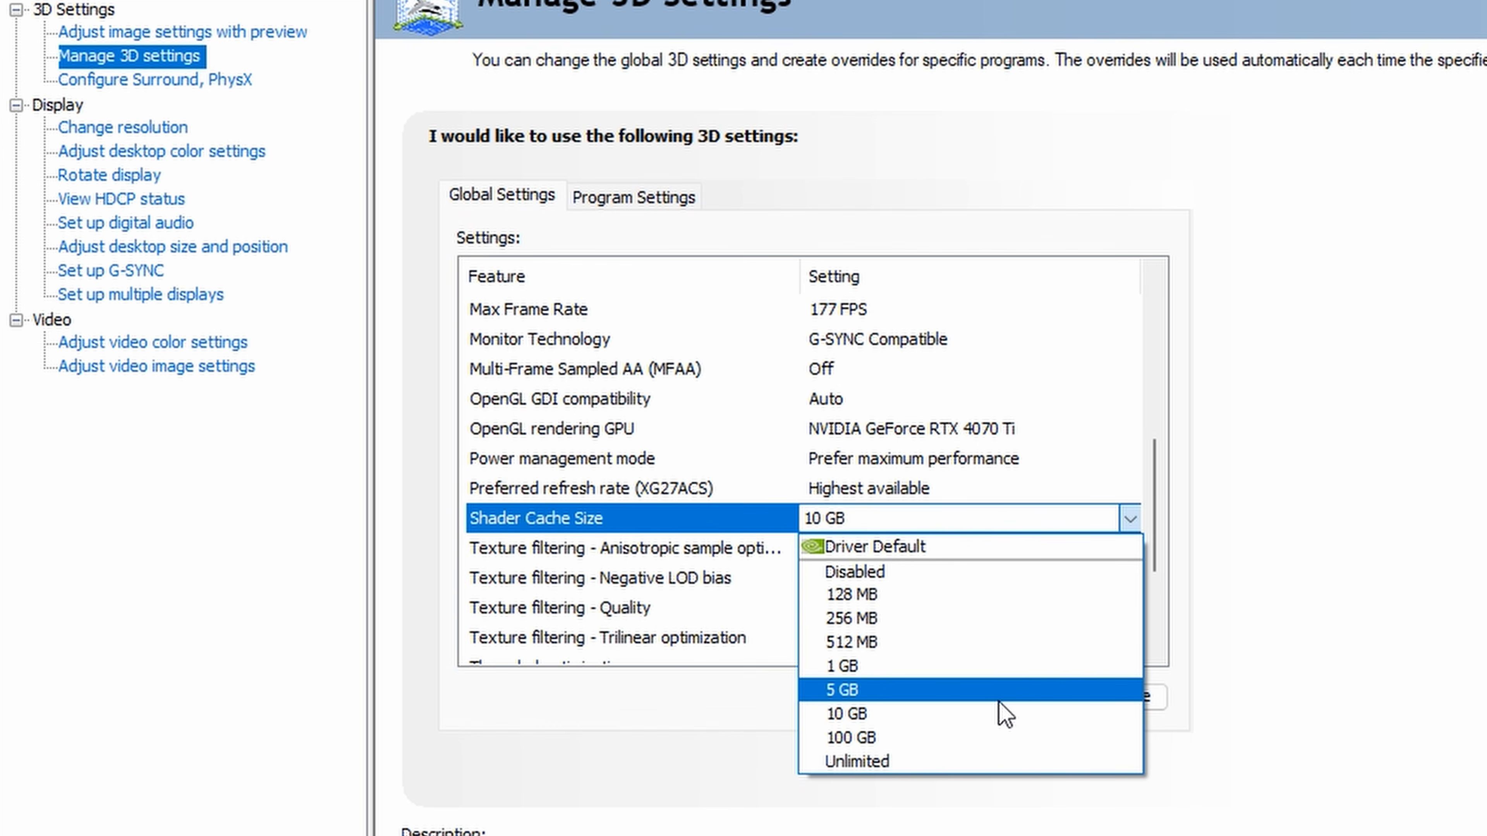
pyautogui.click(998, 714)
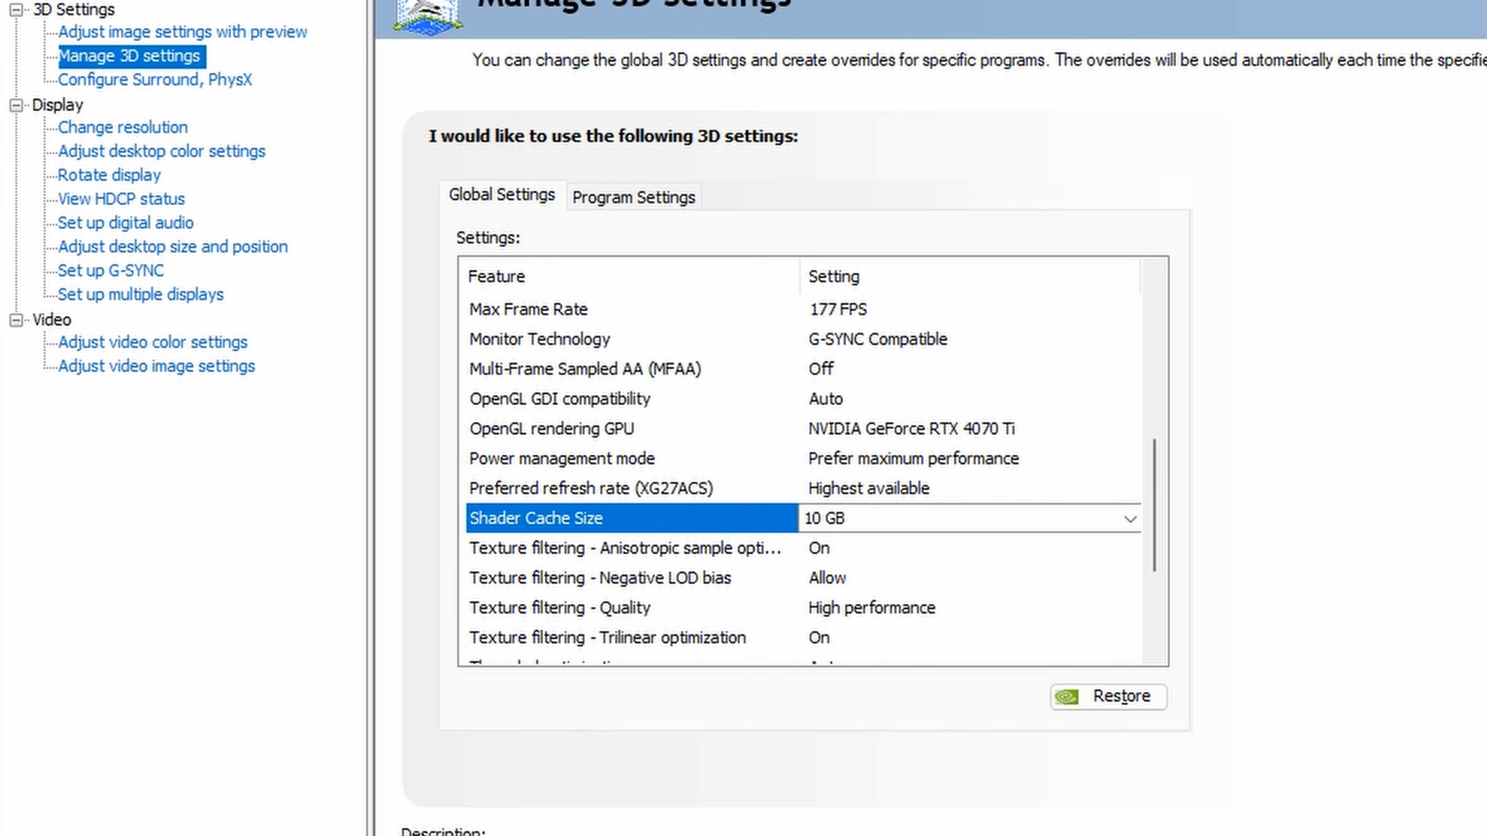
# - Set Texture filtering - Quality to High performance and review the remaining global 3D settings
pyautogui.scroll(-2, 689, 458)
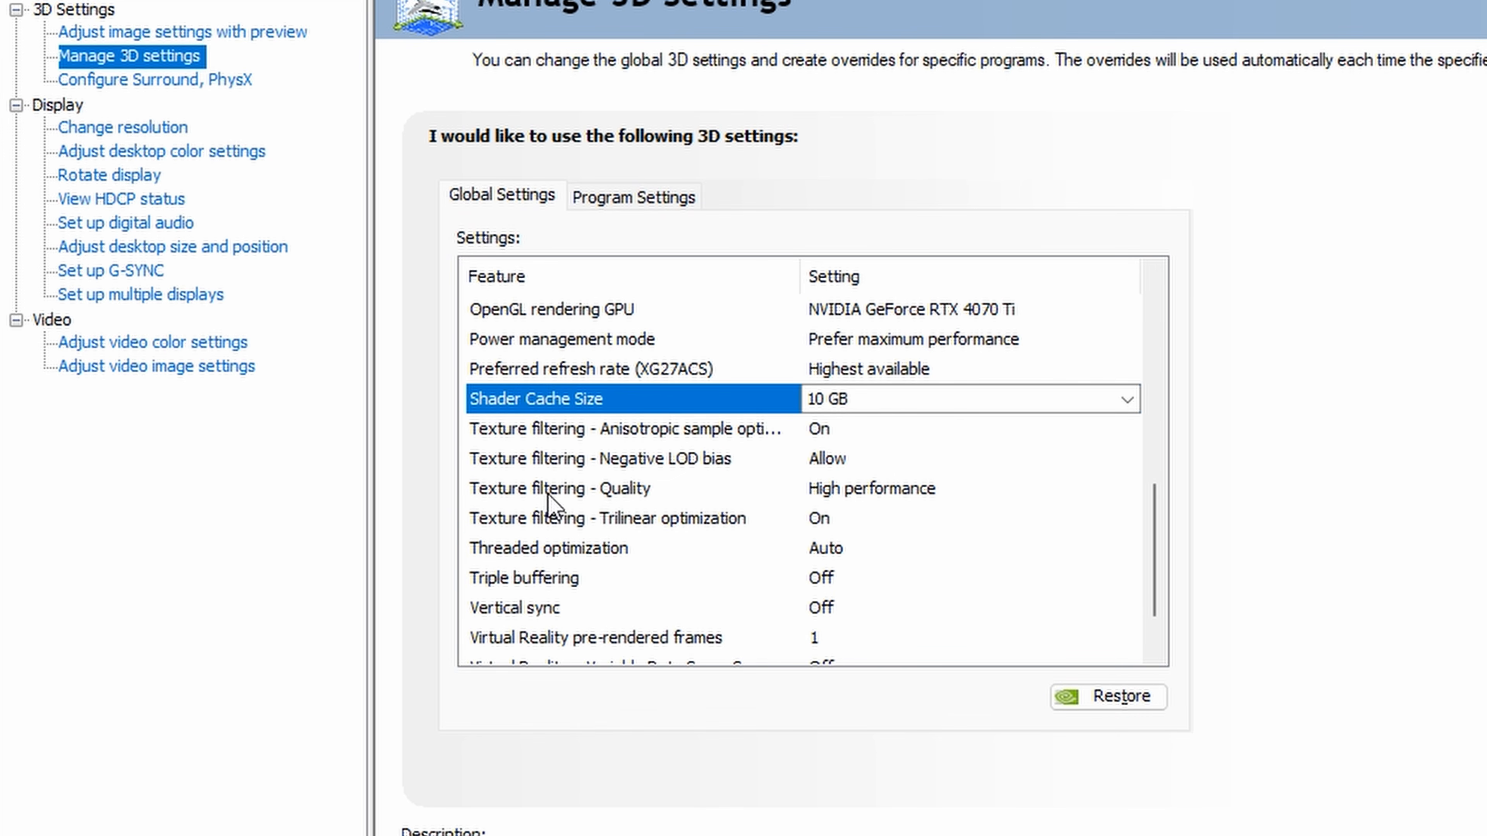
pyautogui.click(1024, 489)
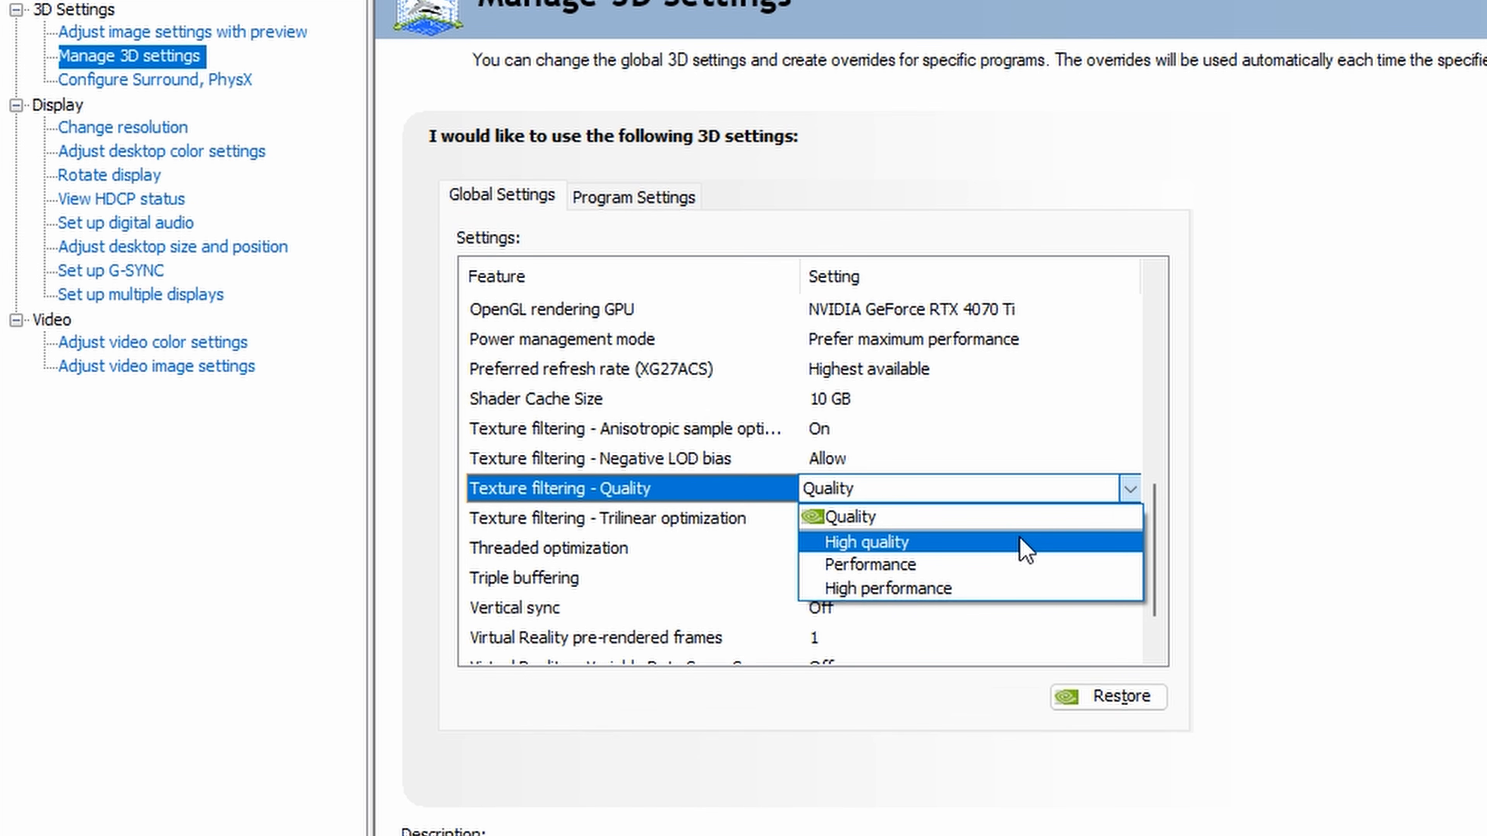
pyautogui.click(1024, 588)
pyautogui.scroll(-1, 541, 572)
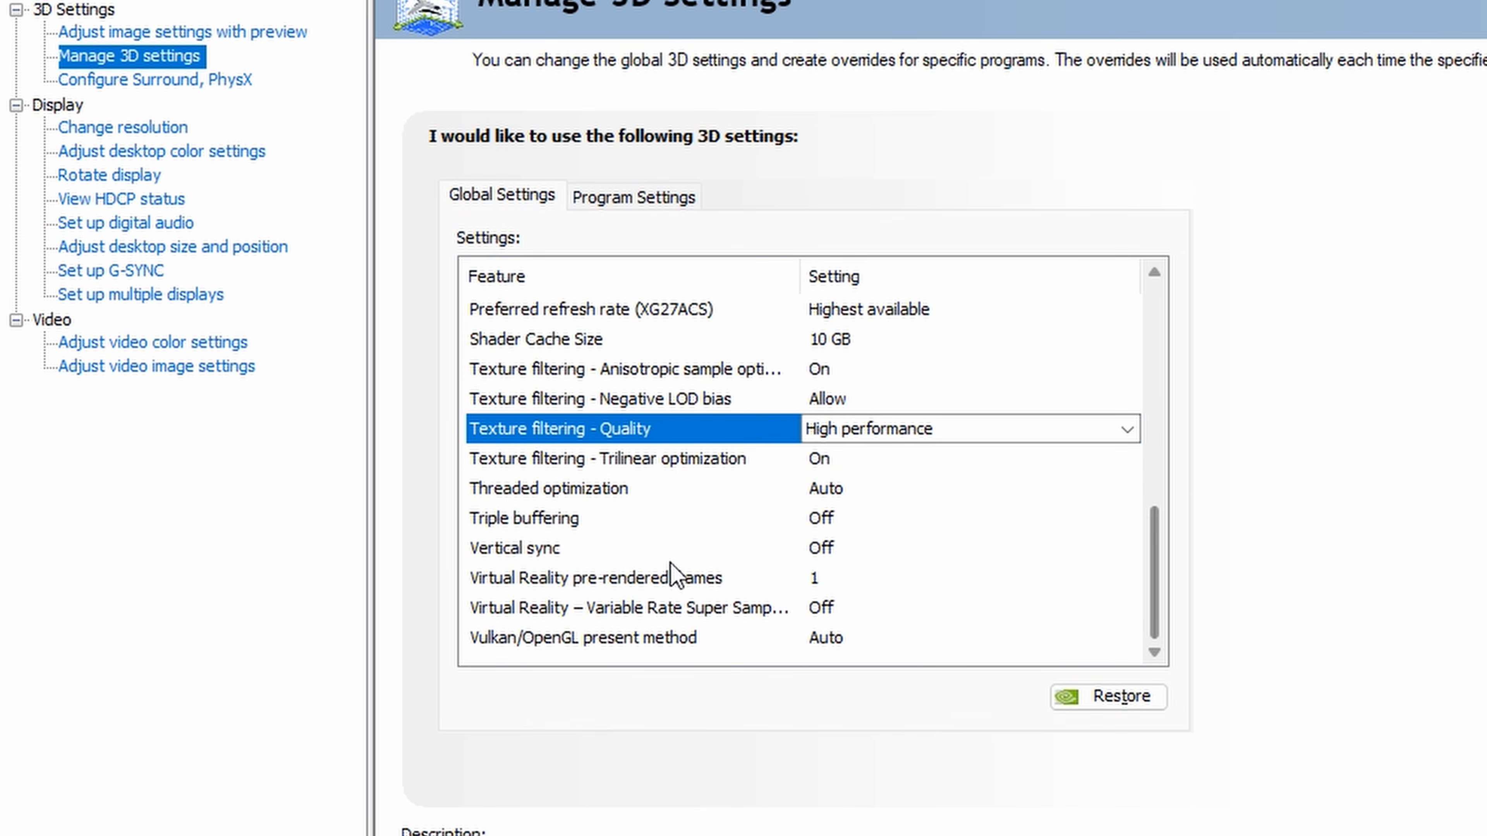
pyautogui.moveTo(1163, 571); pyautogui.dragTo(1198, 607)
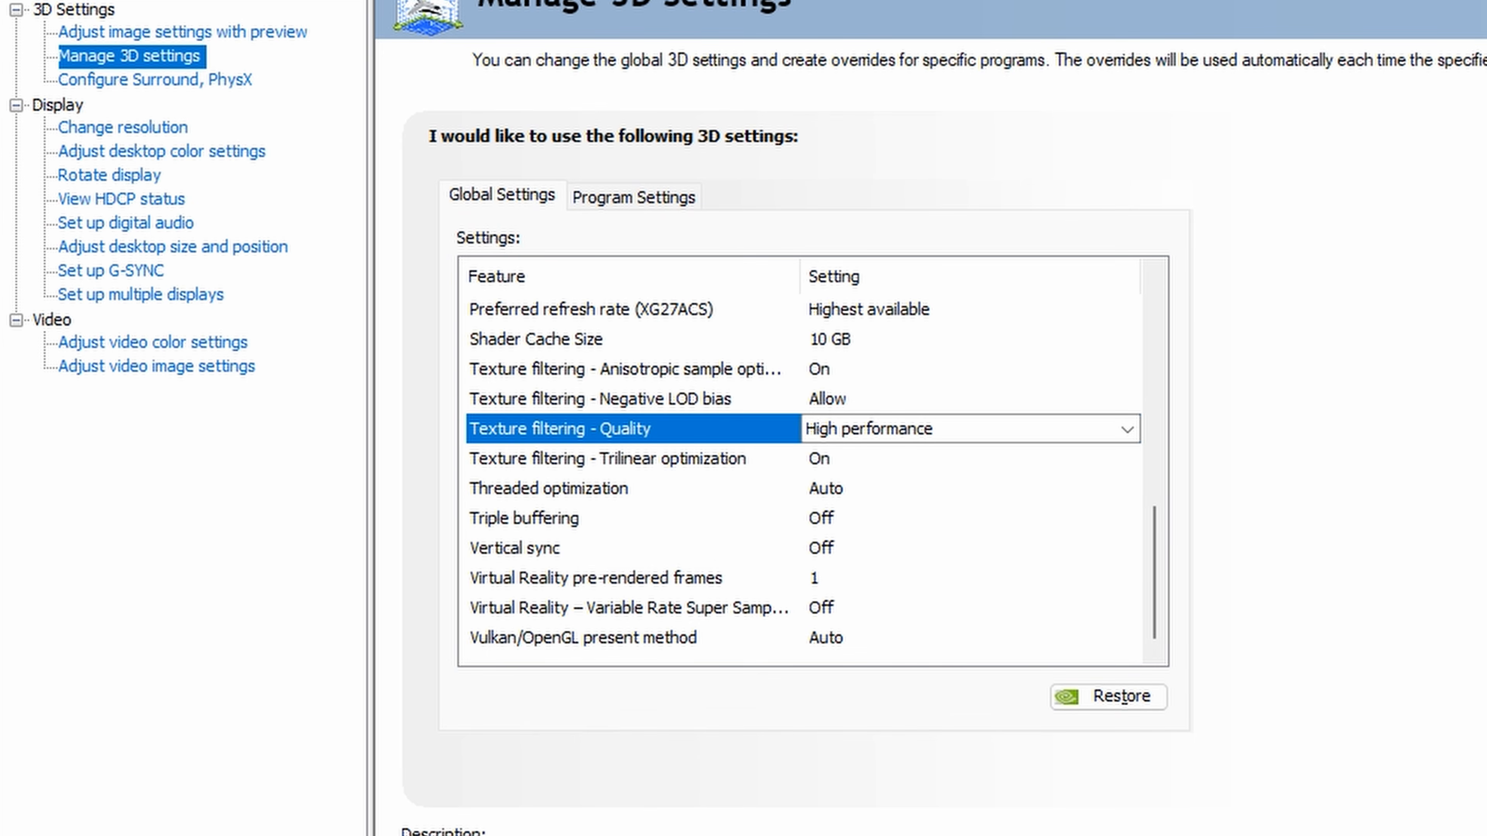
# - Assign the NVIDIA GeForce RTX 4070 Ti as the PhysX processor in the Surround and PhysX configuration
pyautogui.click(185, 80)
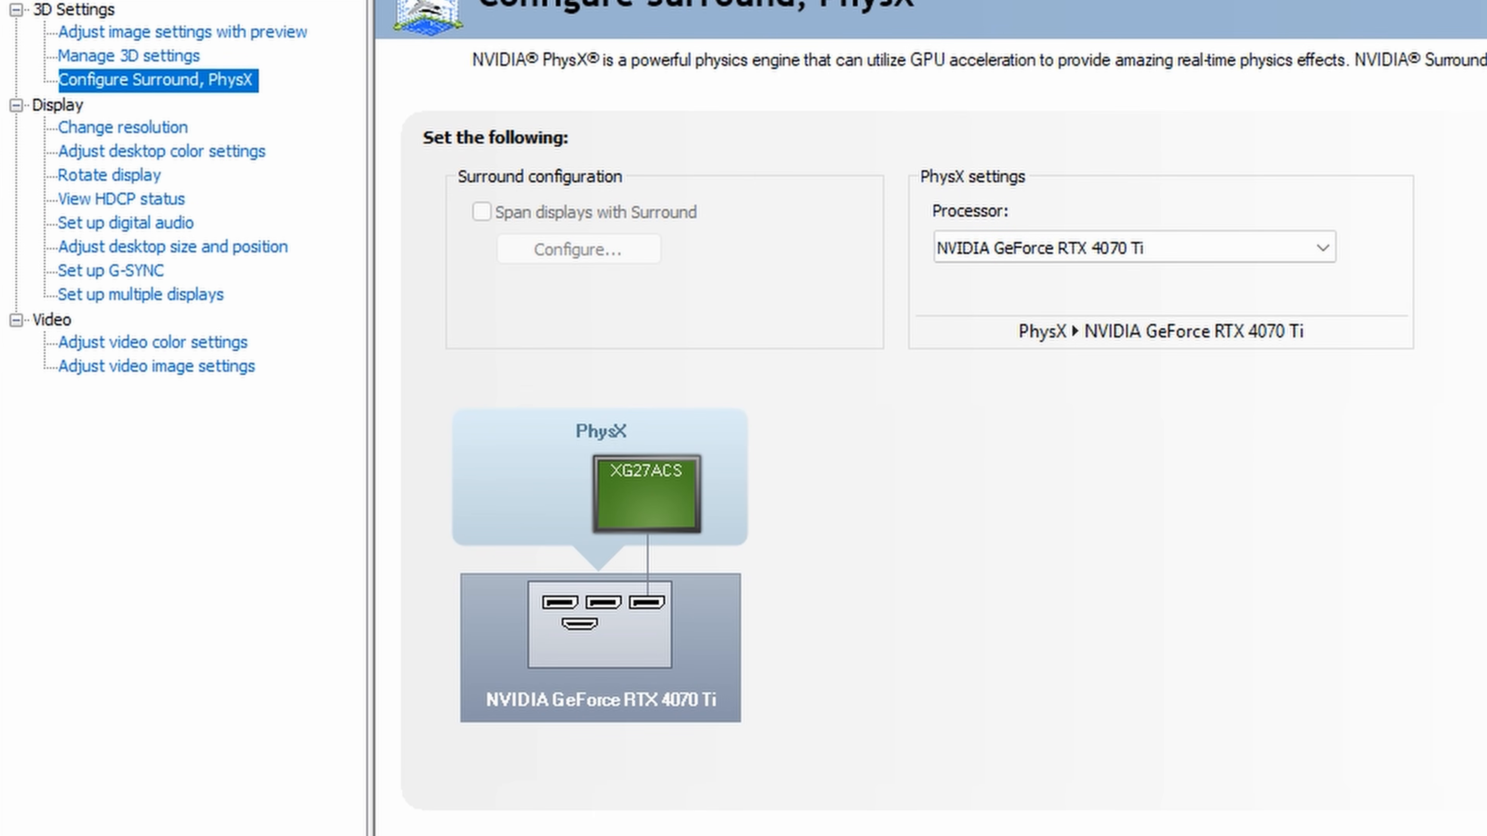
pyautogui.click(1325, 250)
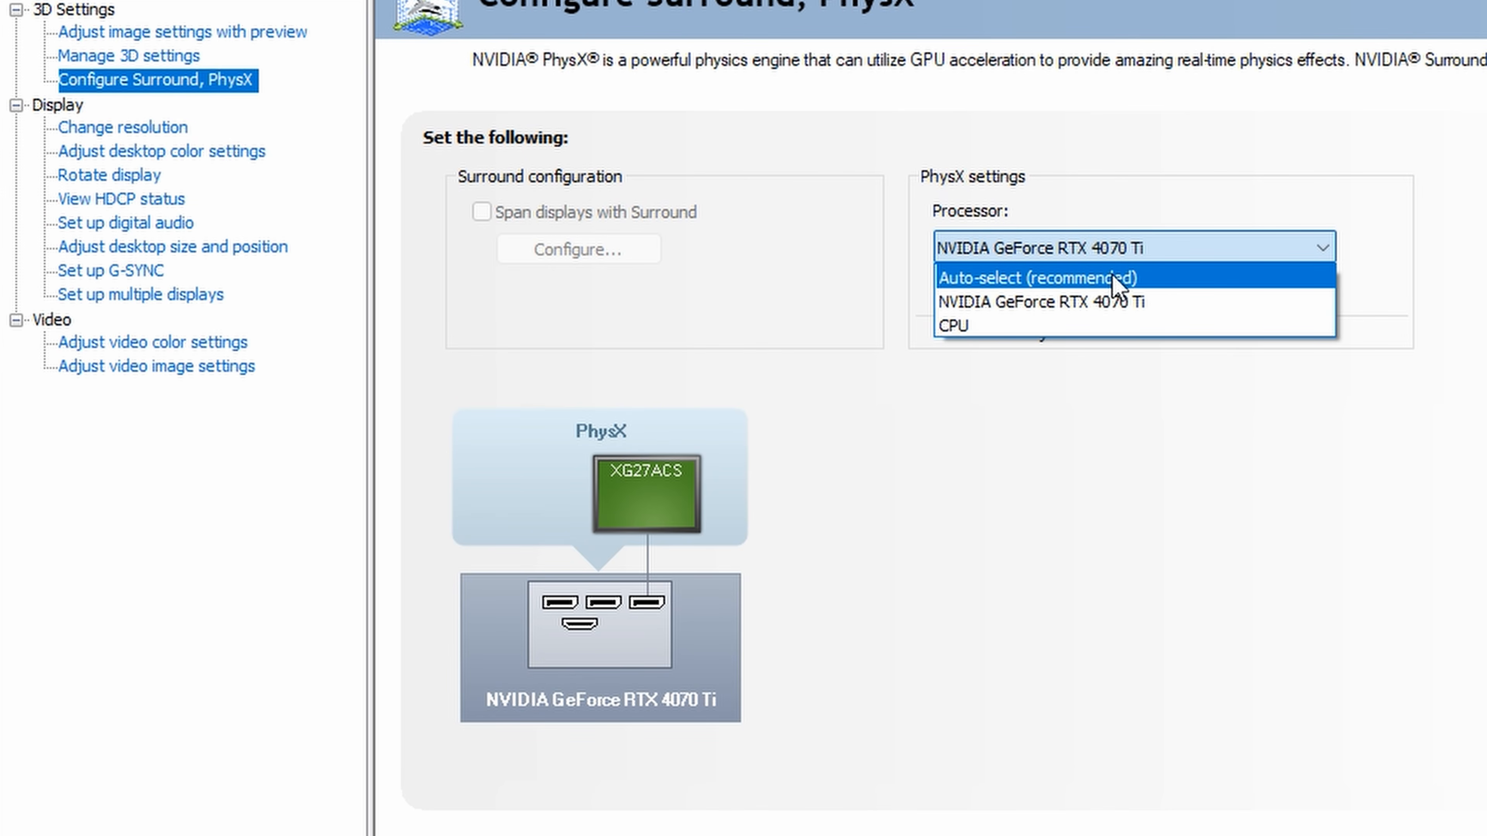
pyautogui.click(996, 301)
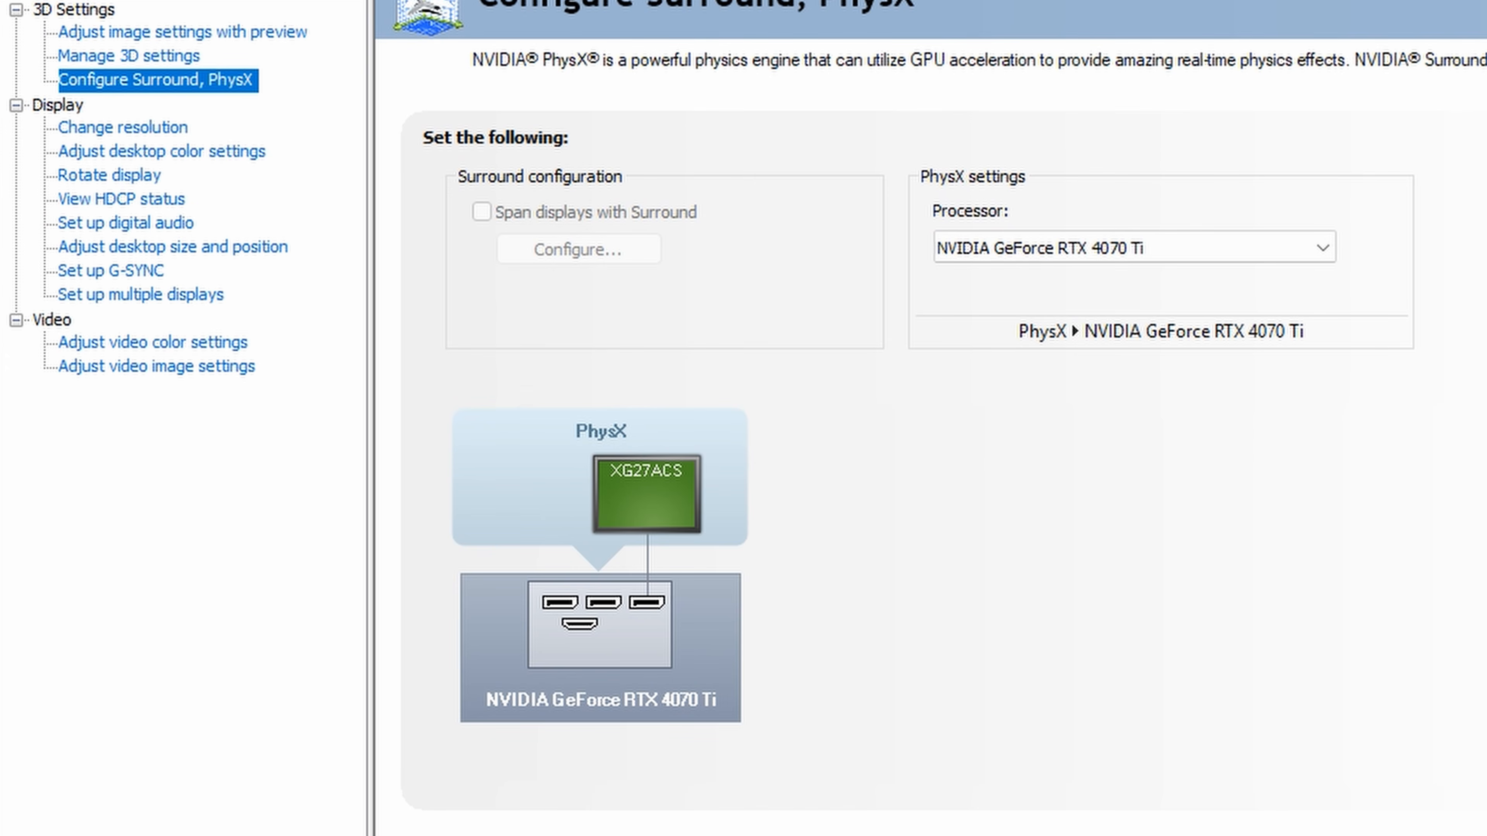
pyautogui.click(1112, 256)
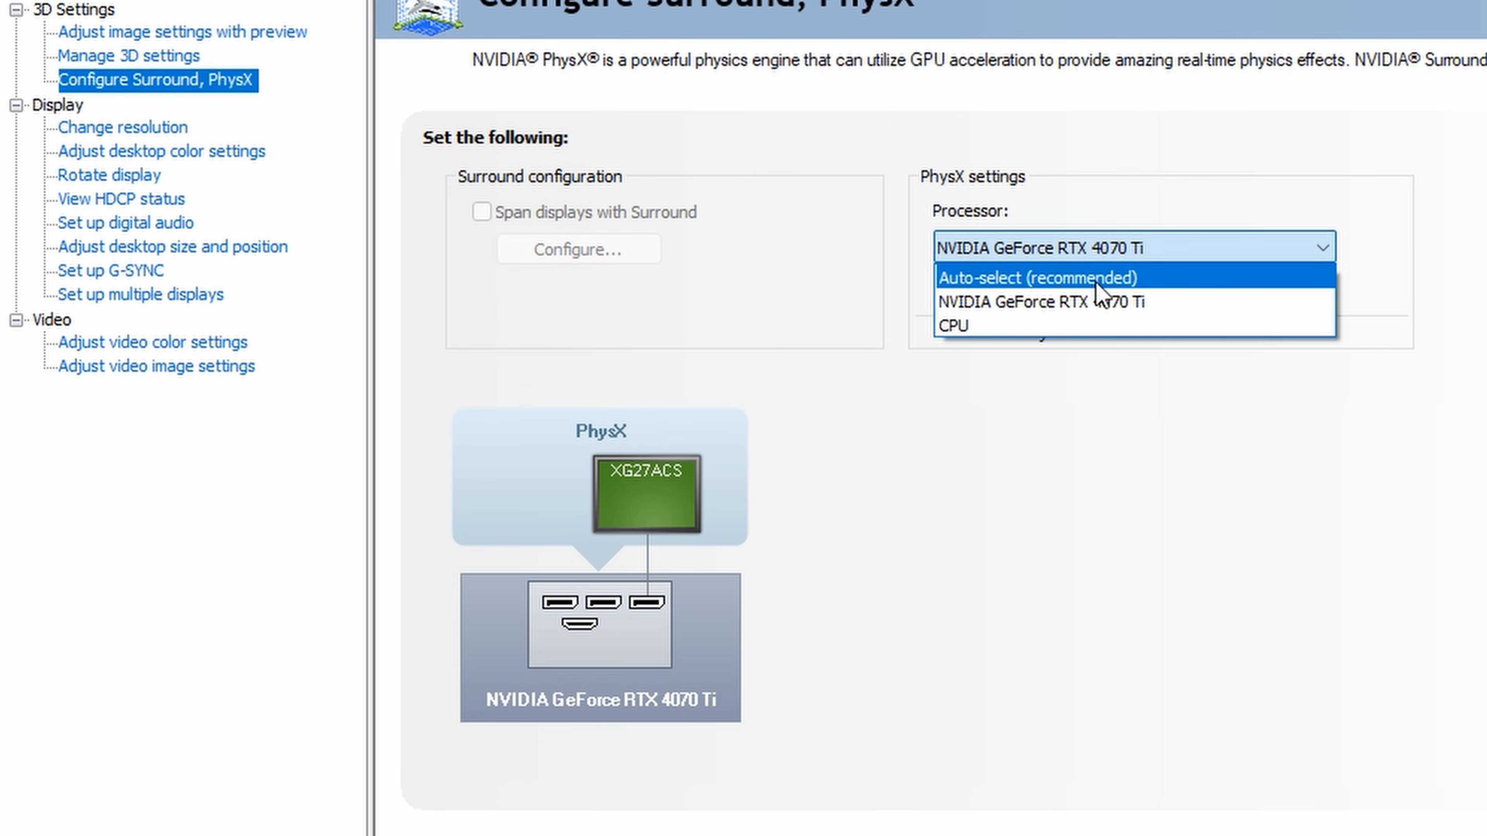
pyautogui.click(1069, 300)
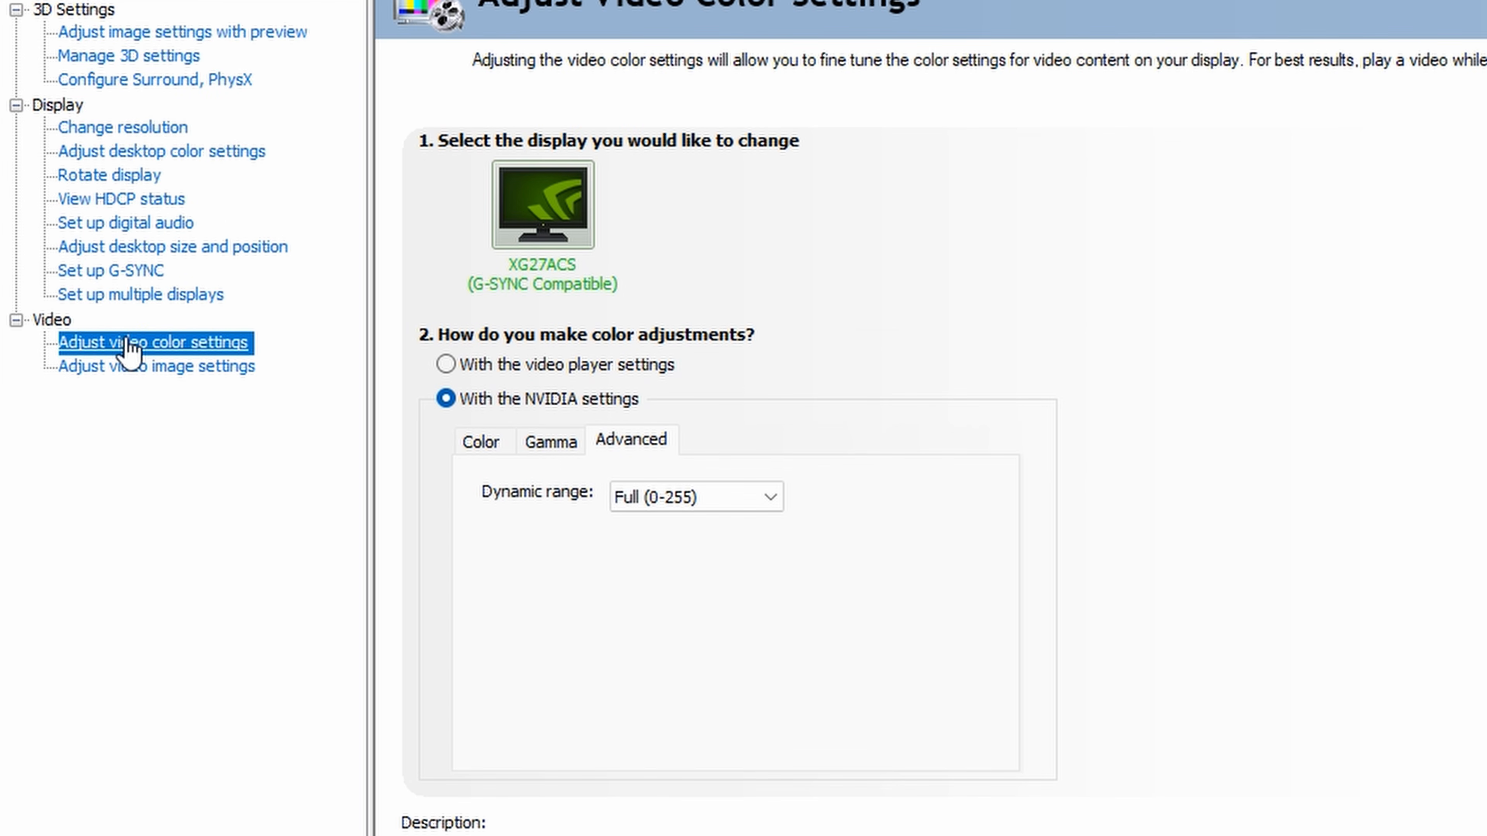
# - Set the dynamic range of the video color settings to Full (0-255)
pyautogui.click(90, 349)
pyautogui.click(768, 499)
pyautogui.click(705, 527)
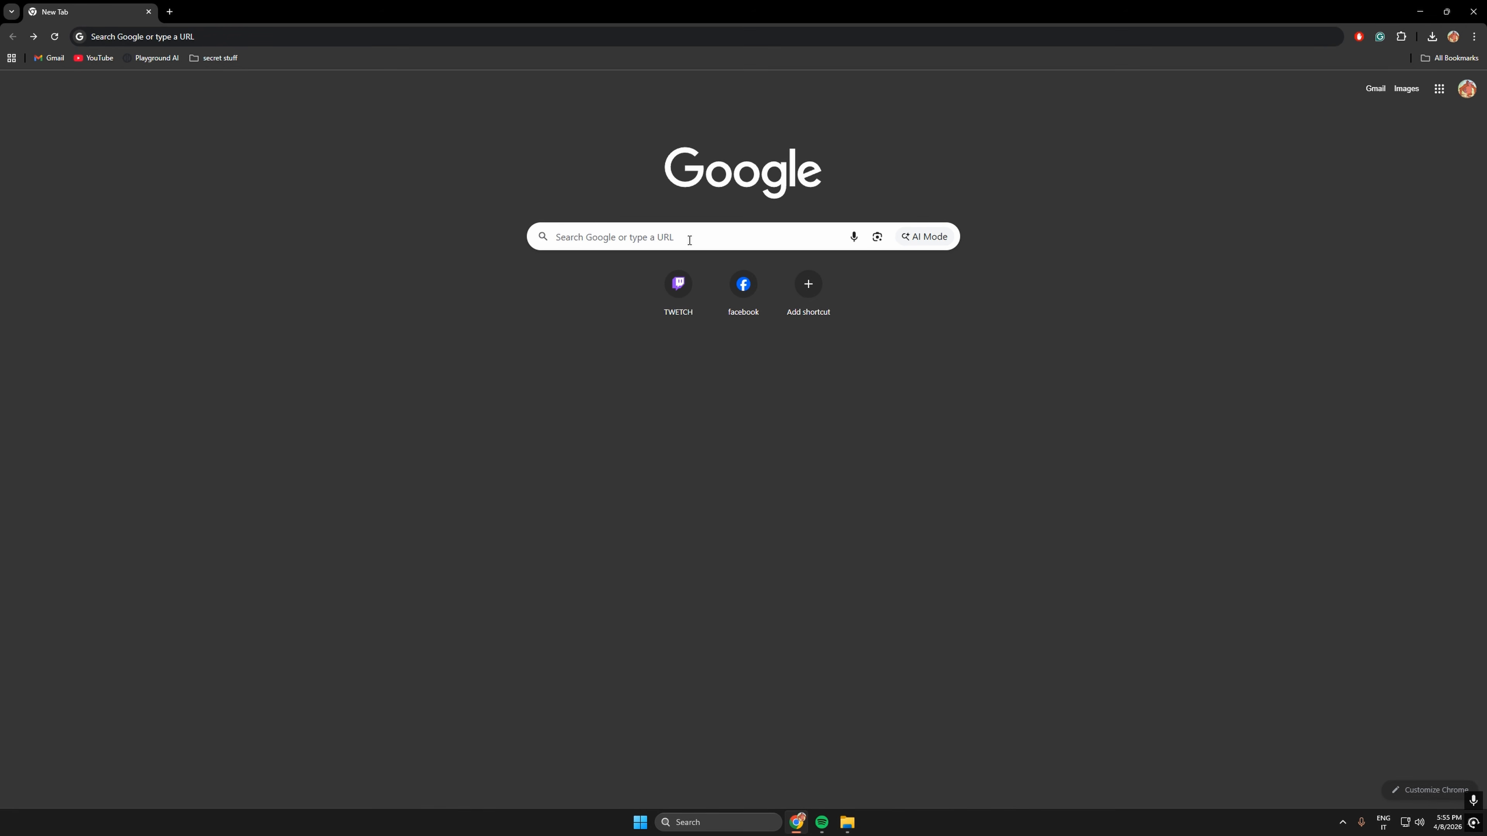
# - Search the web for "nvidia profile inspector" and open the Orbmu2k nvidiaProfileInspector releases page on GitHub
pyautogui.click(690, 240)
pyautogui.write('nvidia profil')
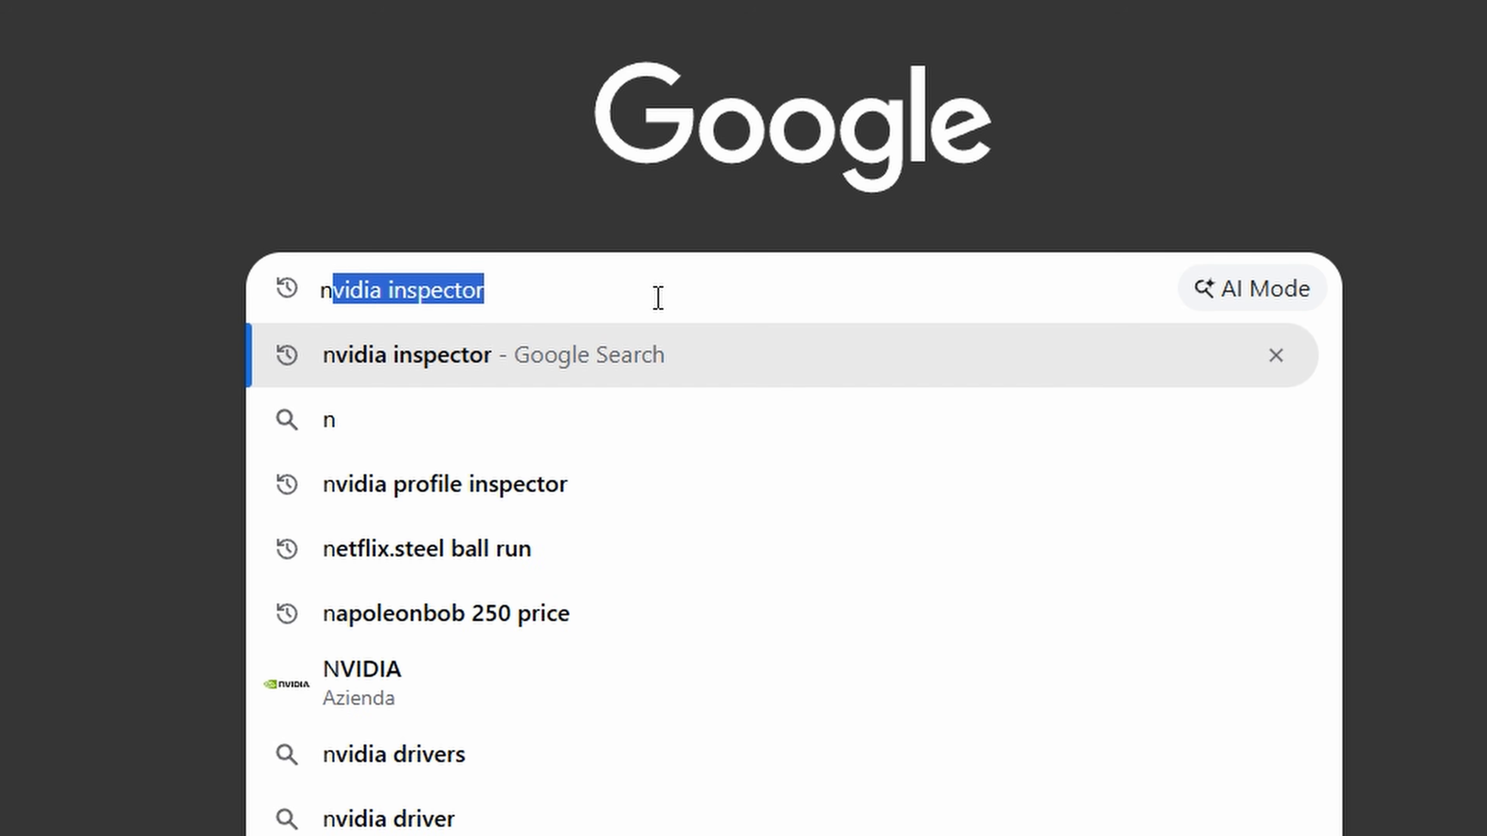
pyautogui.write('e inspector')
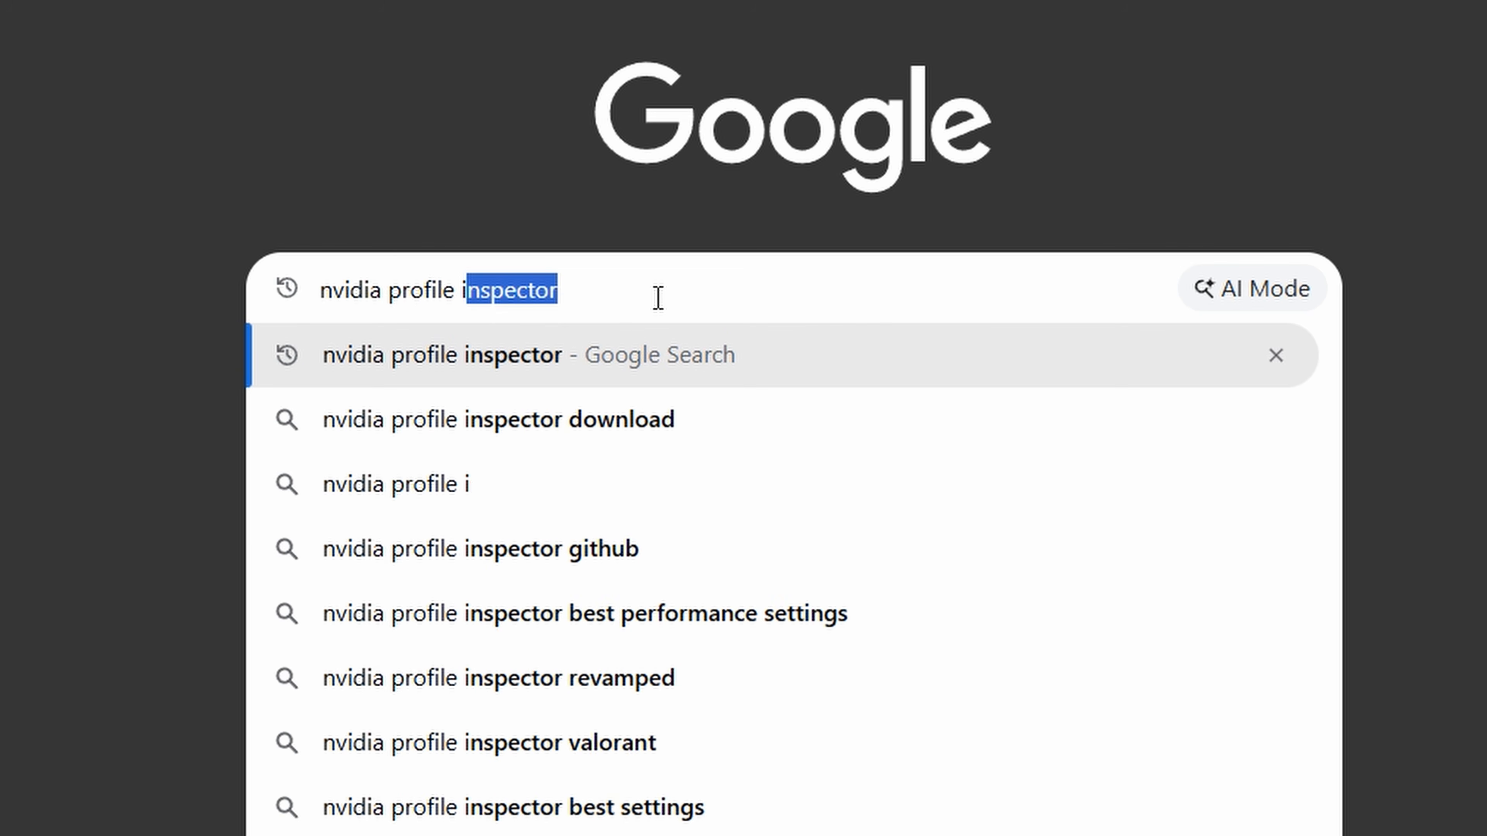
pyautogui.press('Return')
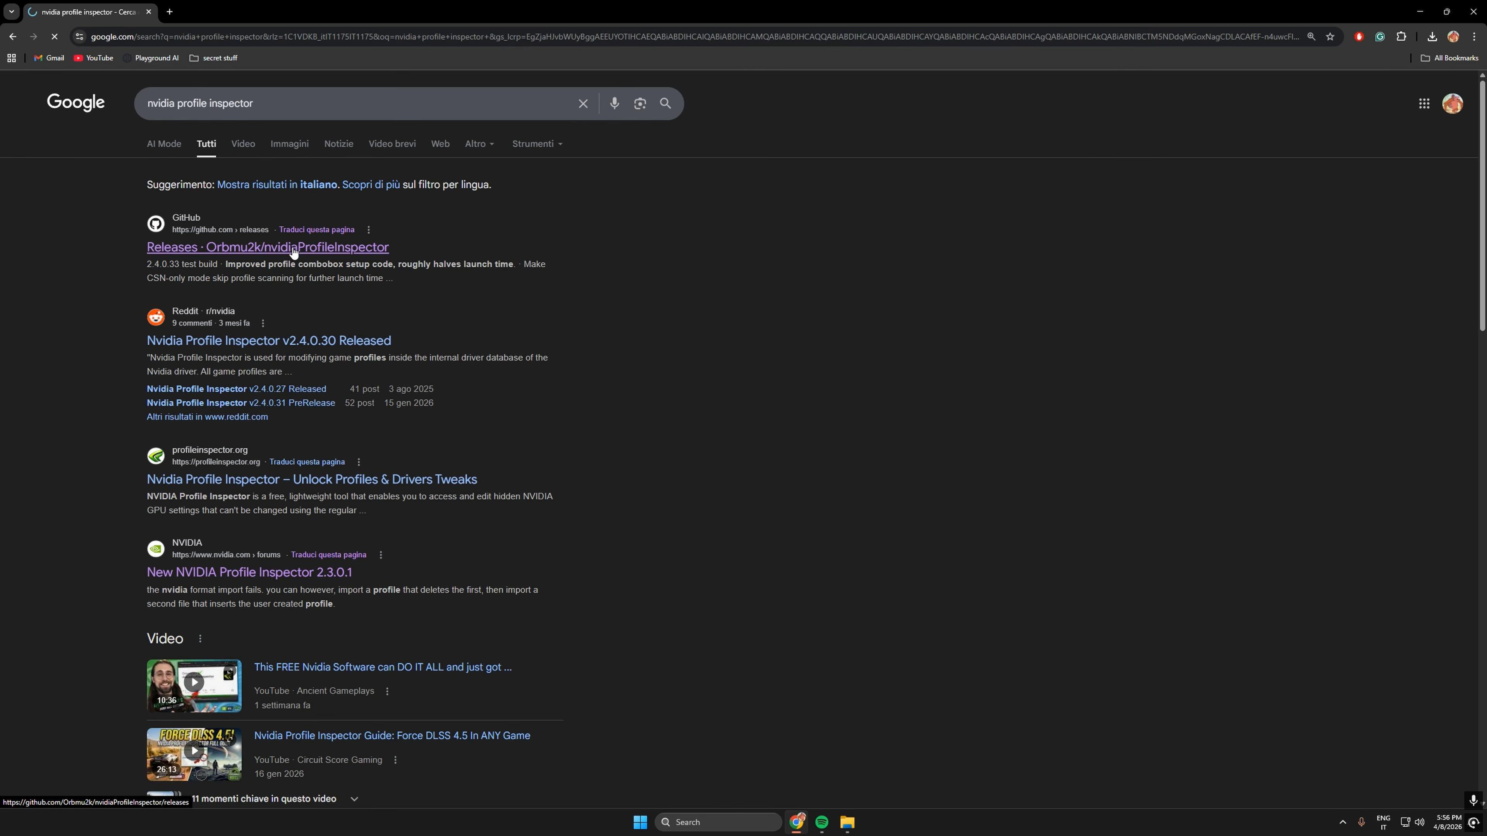
pyautogui.click(287, 253)
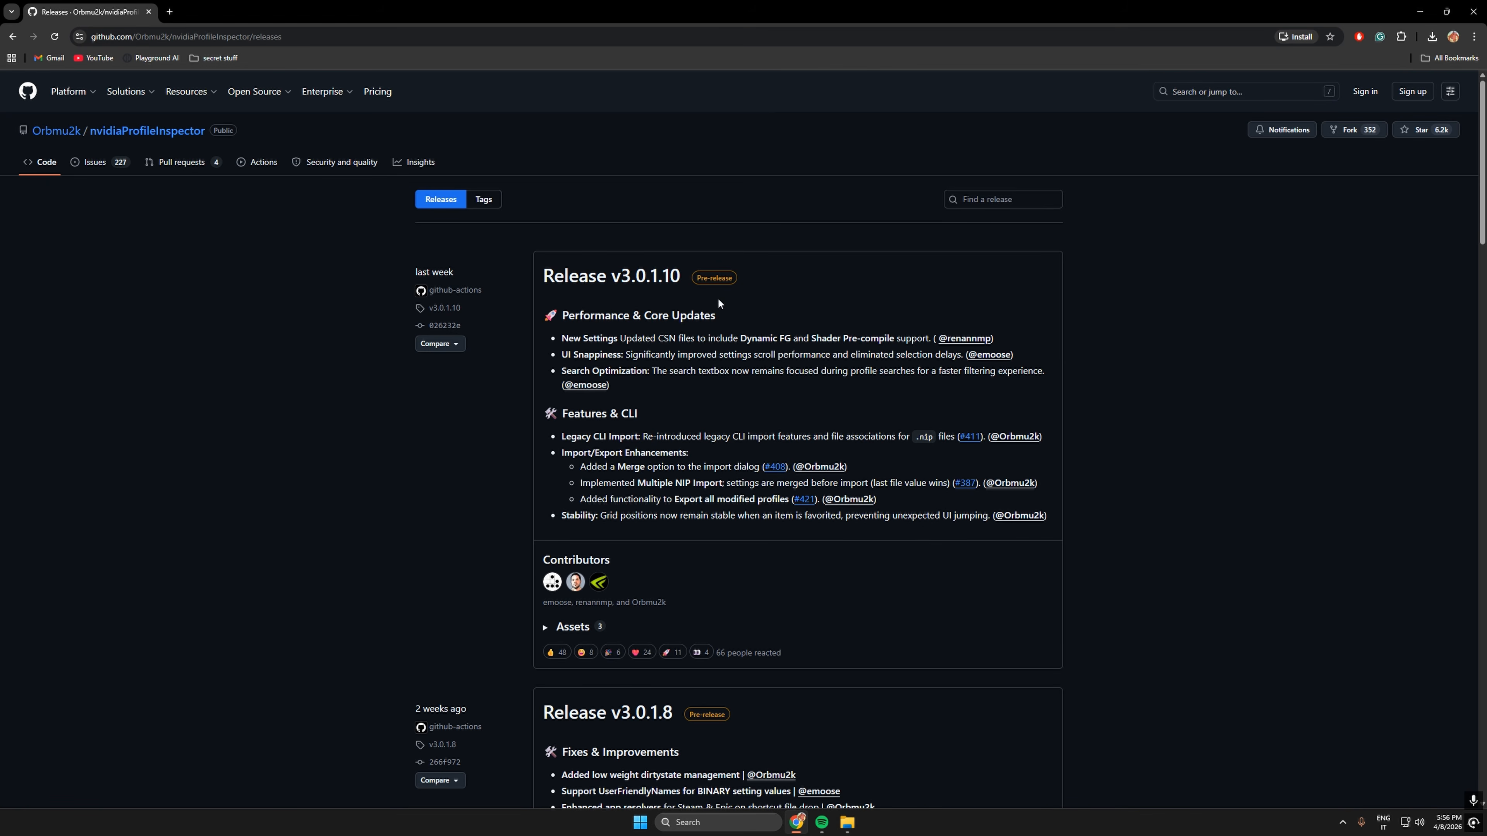
# - Download nvidiaProfileInspector.zip from Release v3.0.1.10 to the Desktop and extract it into the nvidiaProfileInspector folder there
pyautogui.click(611, 275)
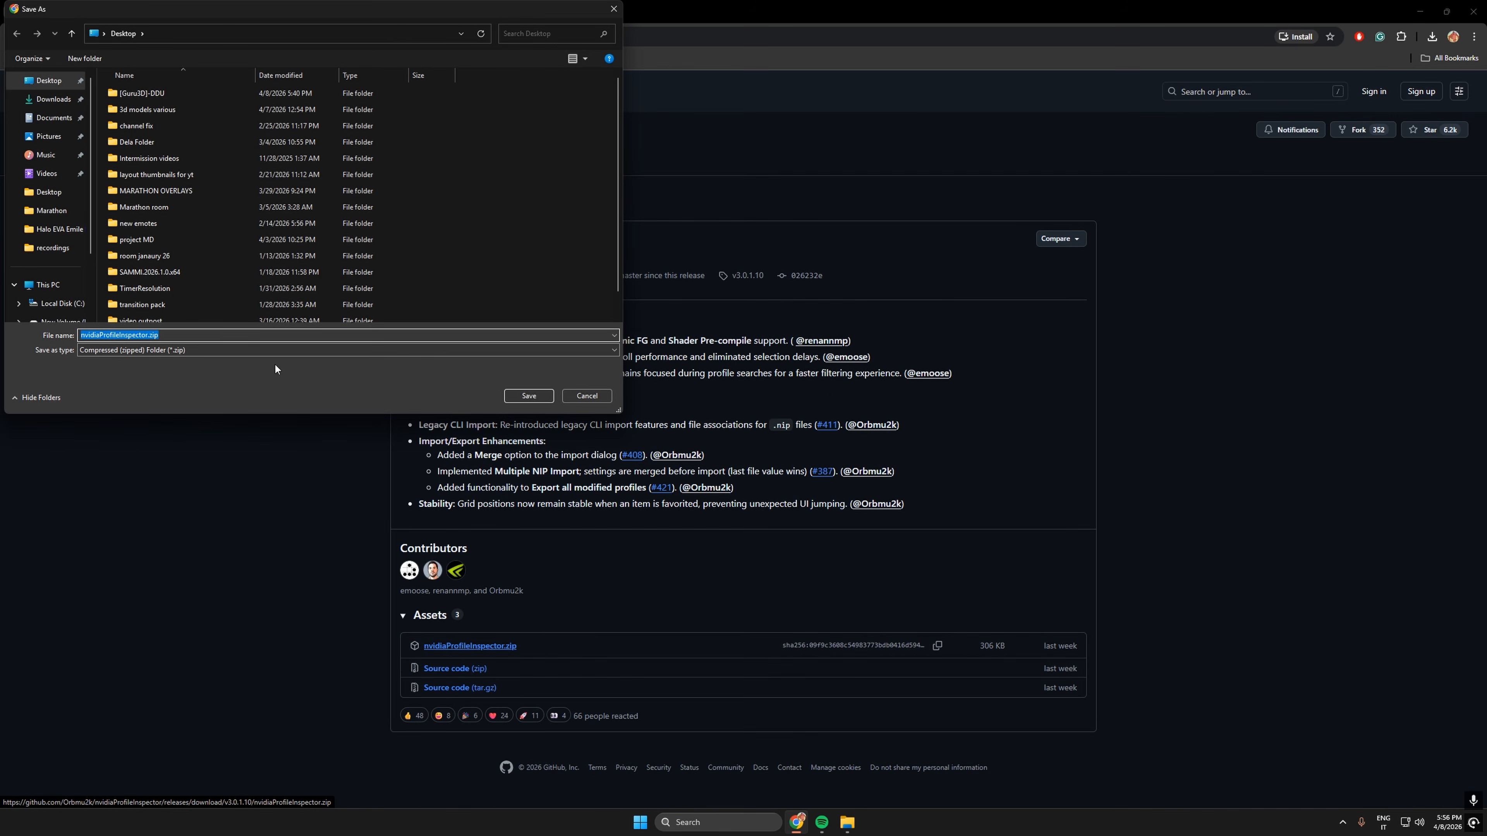
pyautogui.click(531, 396)
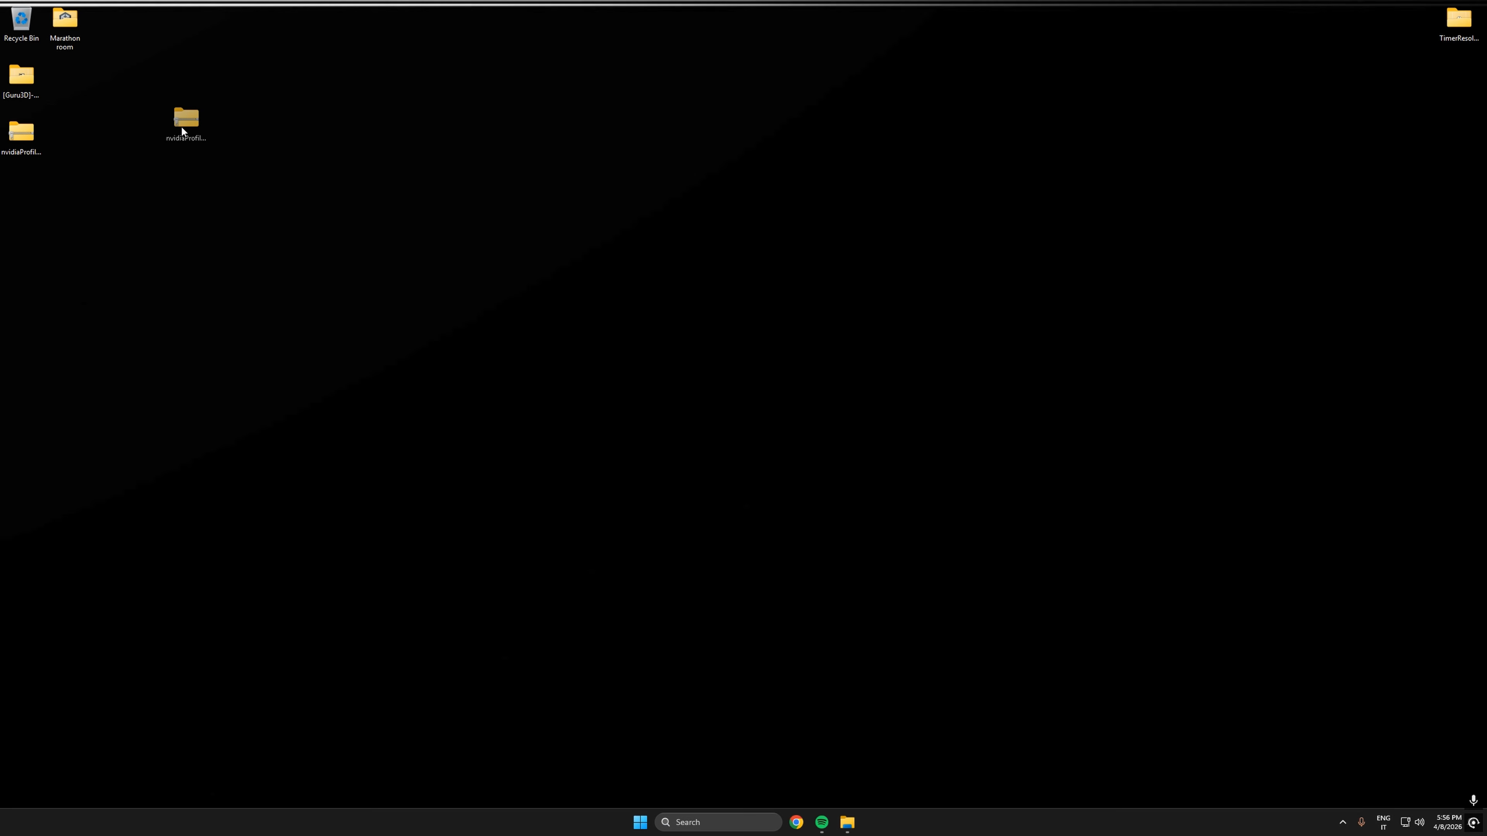
pyautogui.moveTo(181, 126); pyautogui.dragTo(240, 138)
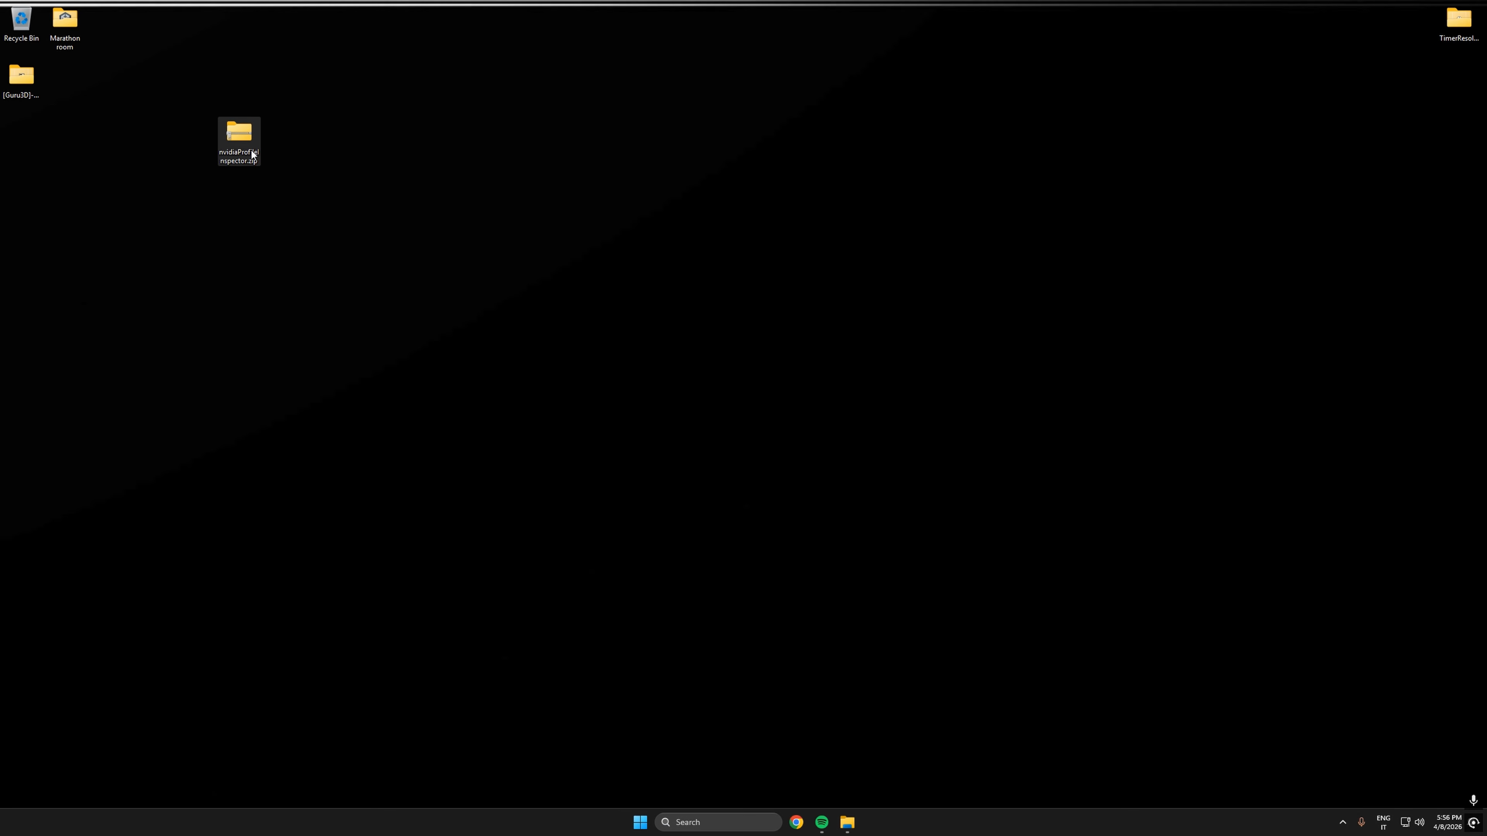
pyautogui.rightClick(239, 138)
pyautogui.click(324, 237)
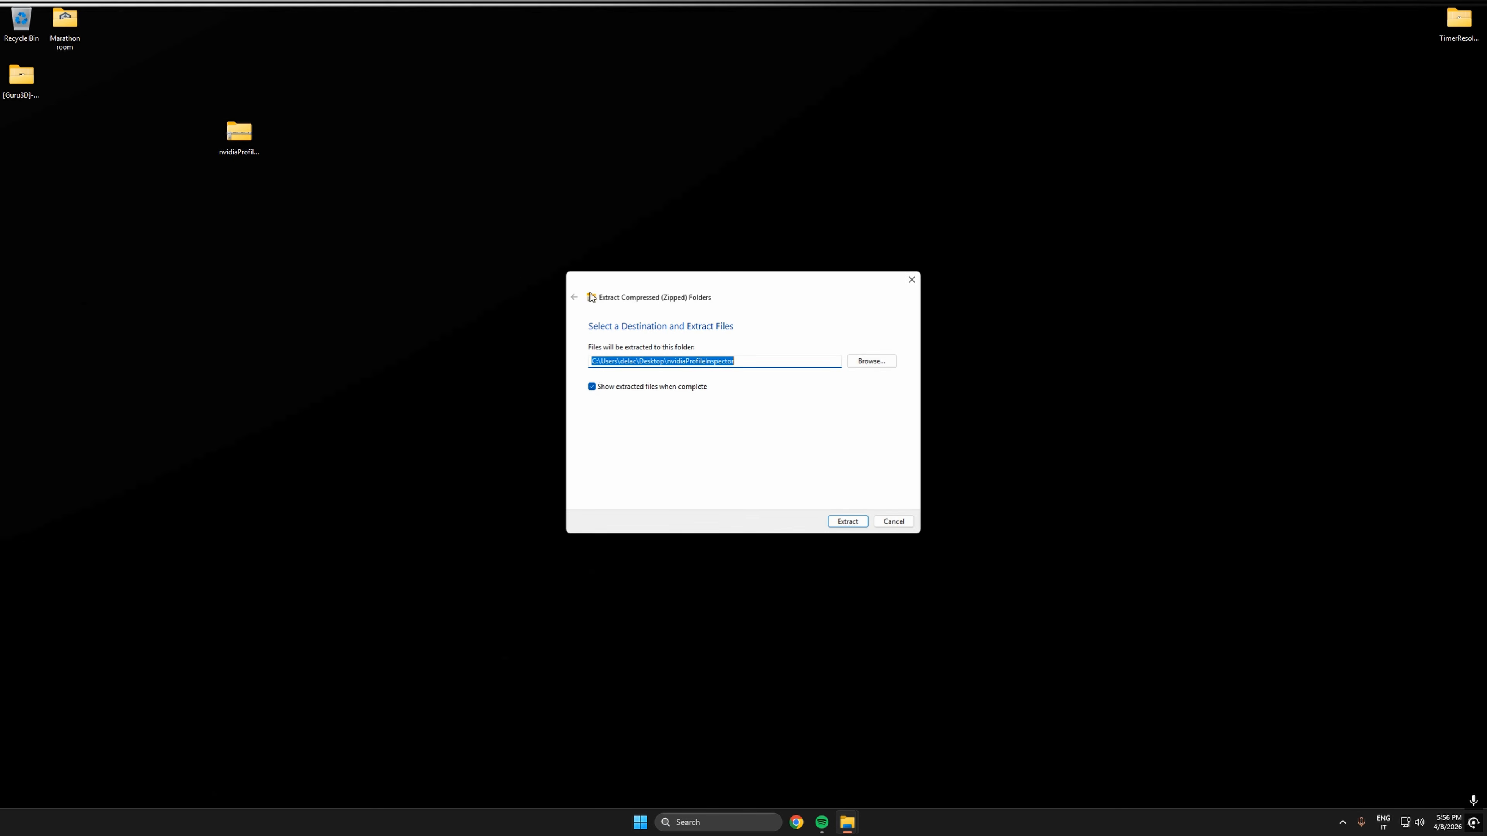
pyautogui.click(849, 522)
# - Delete nvidiaProfileInspector.zip from the Desktop and open the extracted nvidiaProfileInspector folder
pyautogui.click(228, 157)
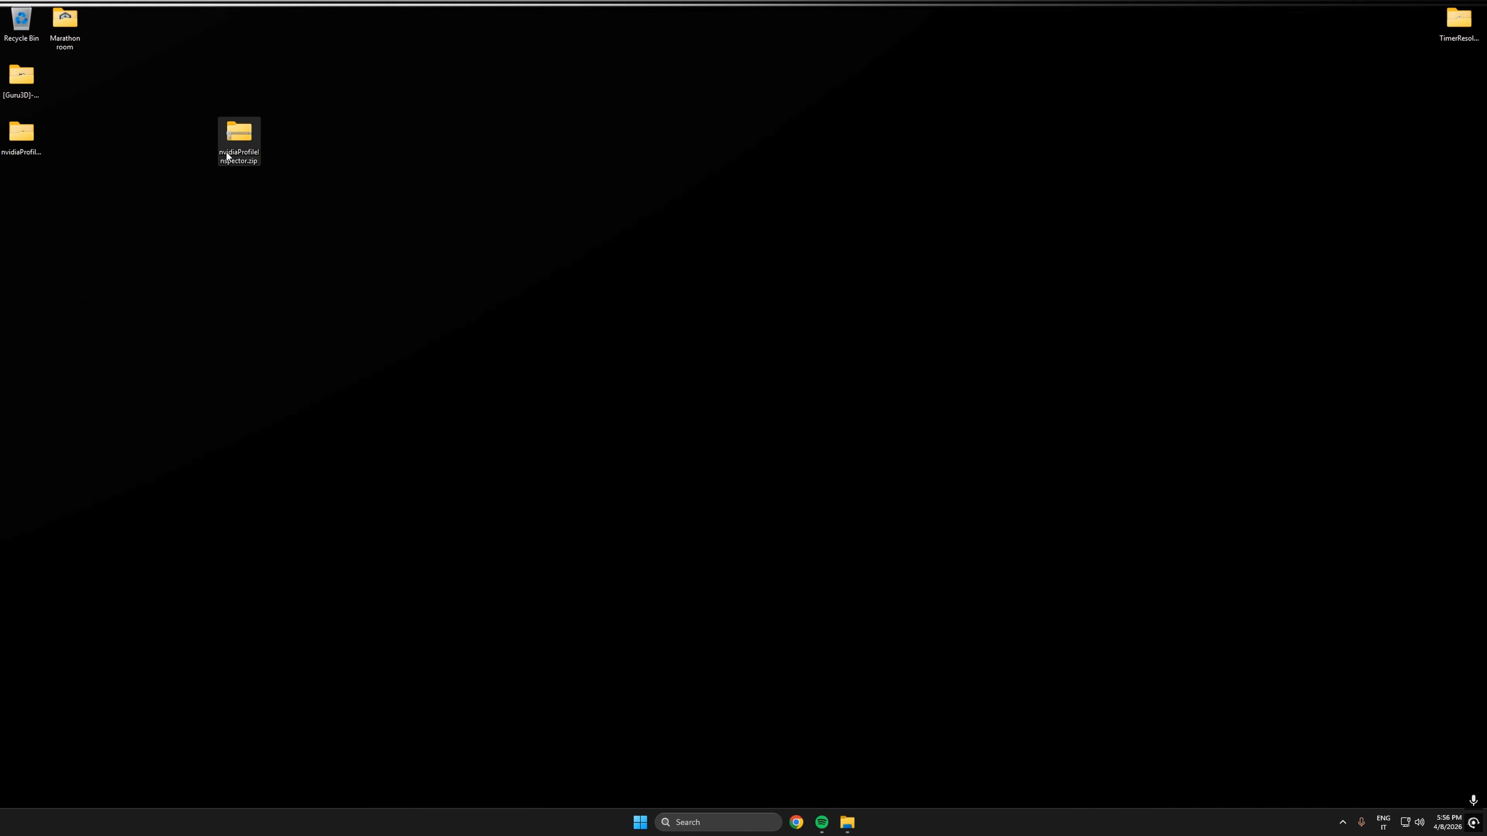
pyautogui.press('Delete')
pyautogui.press('Return')
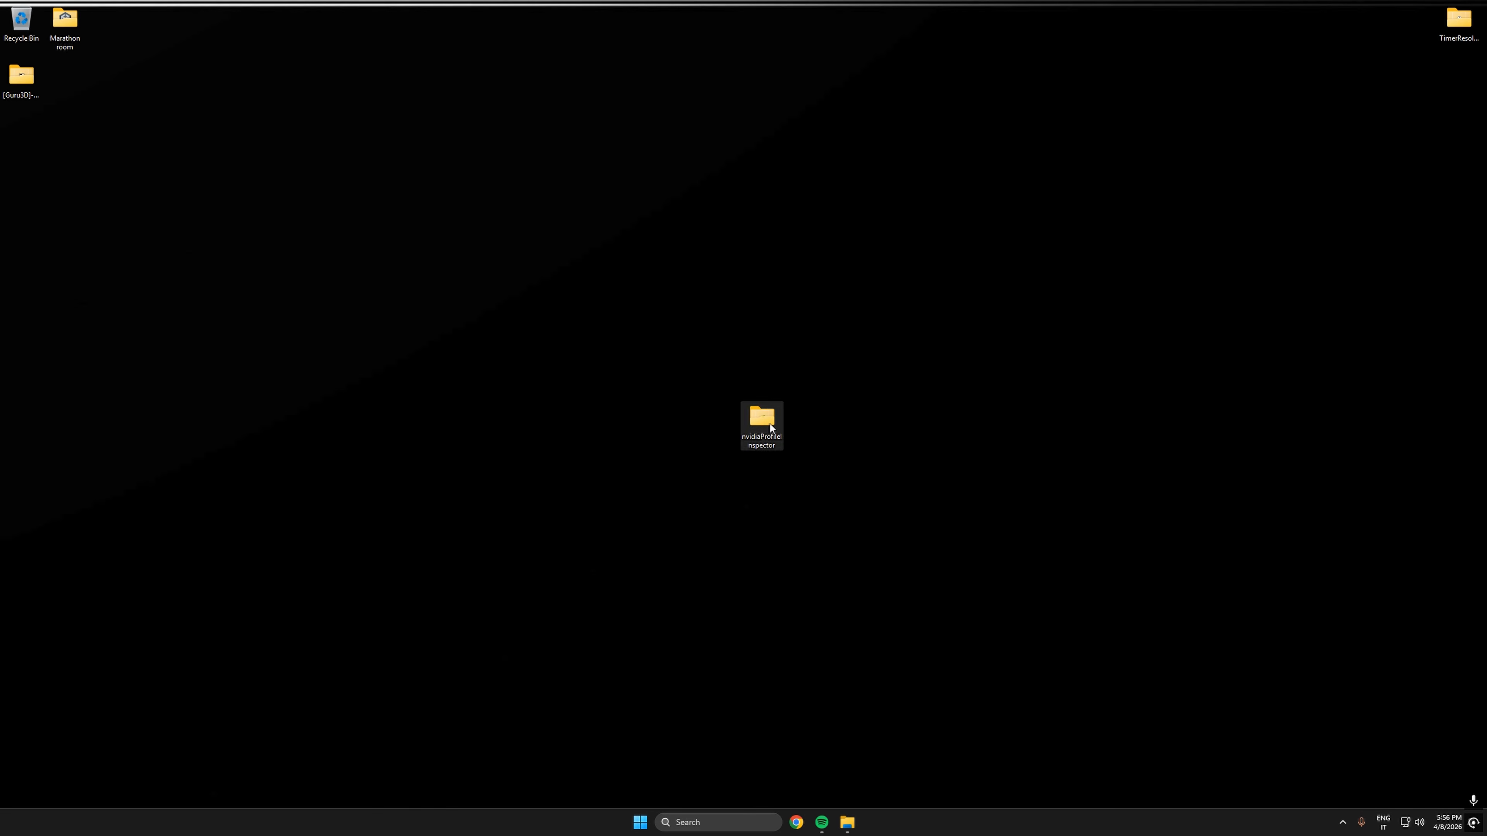
pyautogui.doubleClick(770, 424)
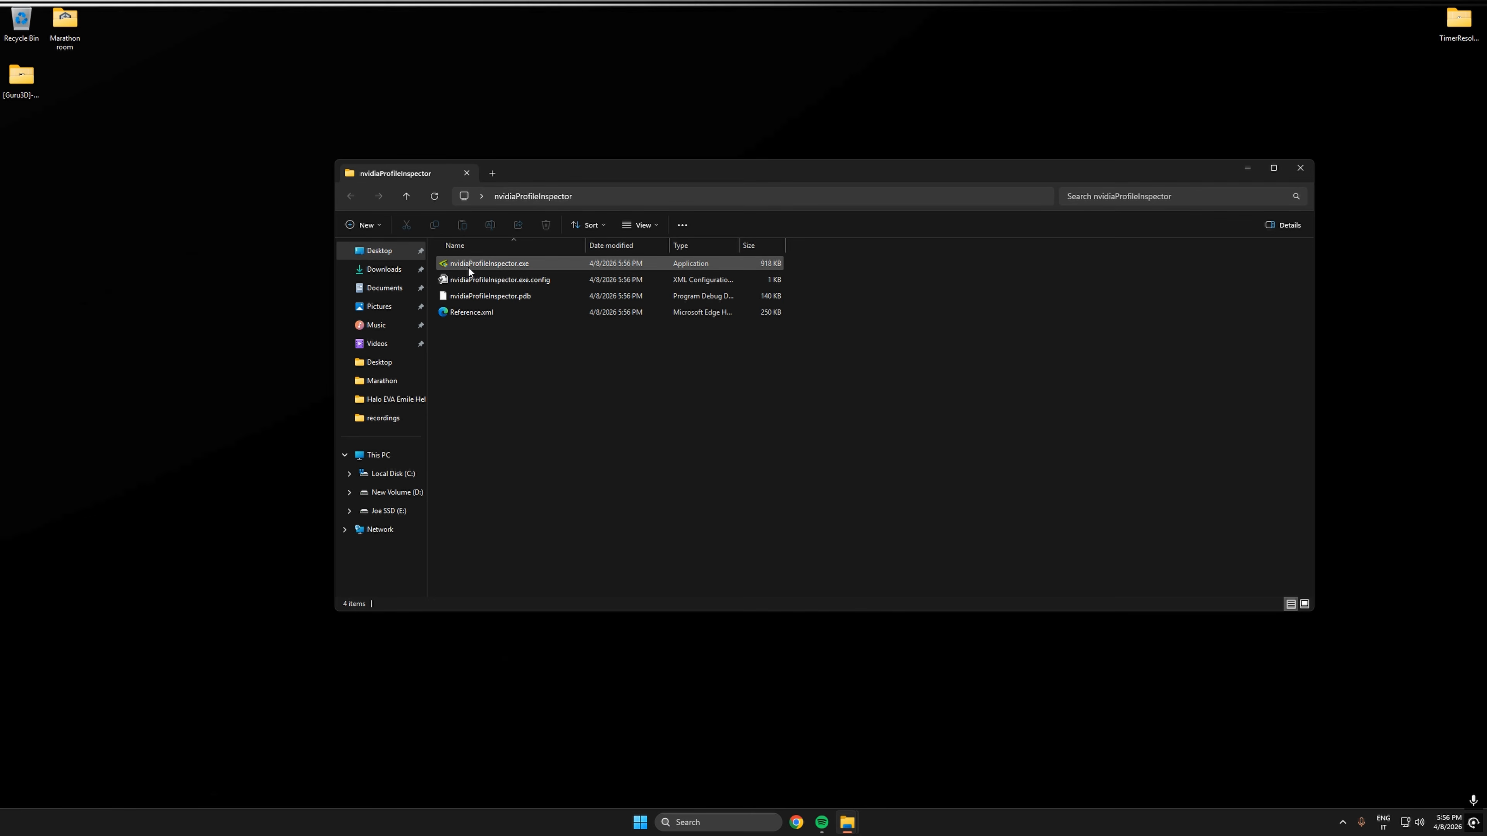
# - Run nvidiaProfileInspector.exe as administrator, allowing it to run despite the Windows SmartScreen block
pyautogui.rightClick(517, 265)
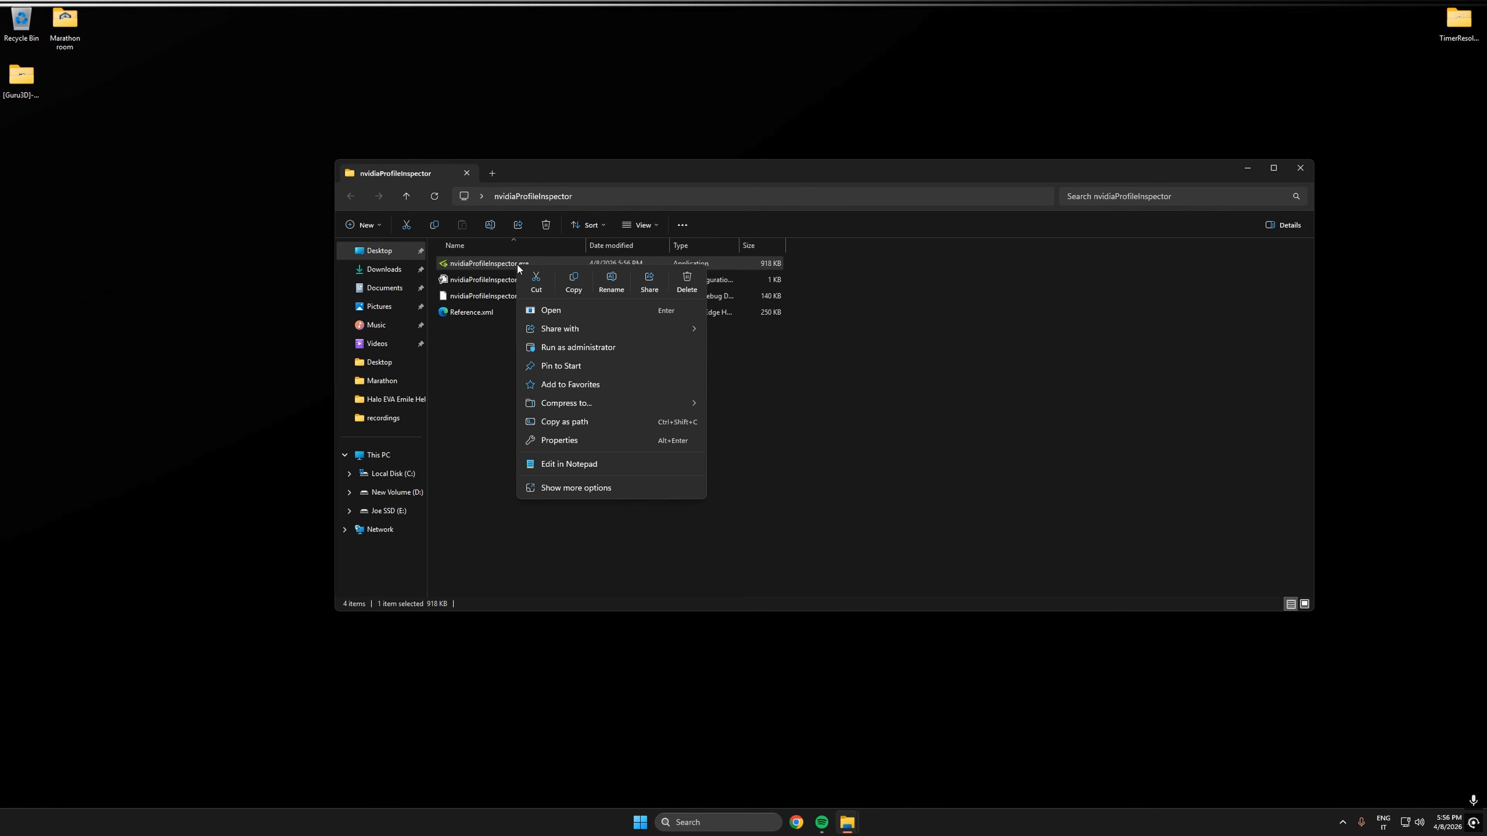
pyautogui.click(624, 347)
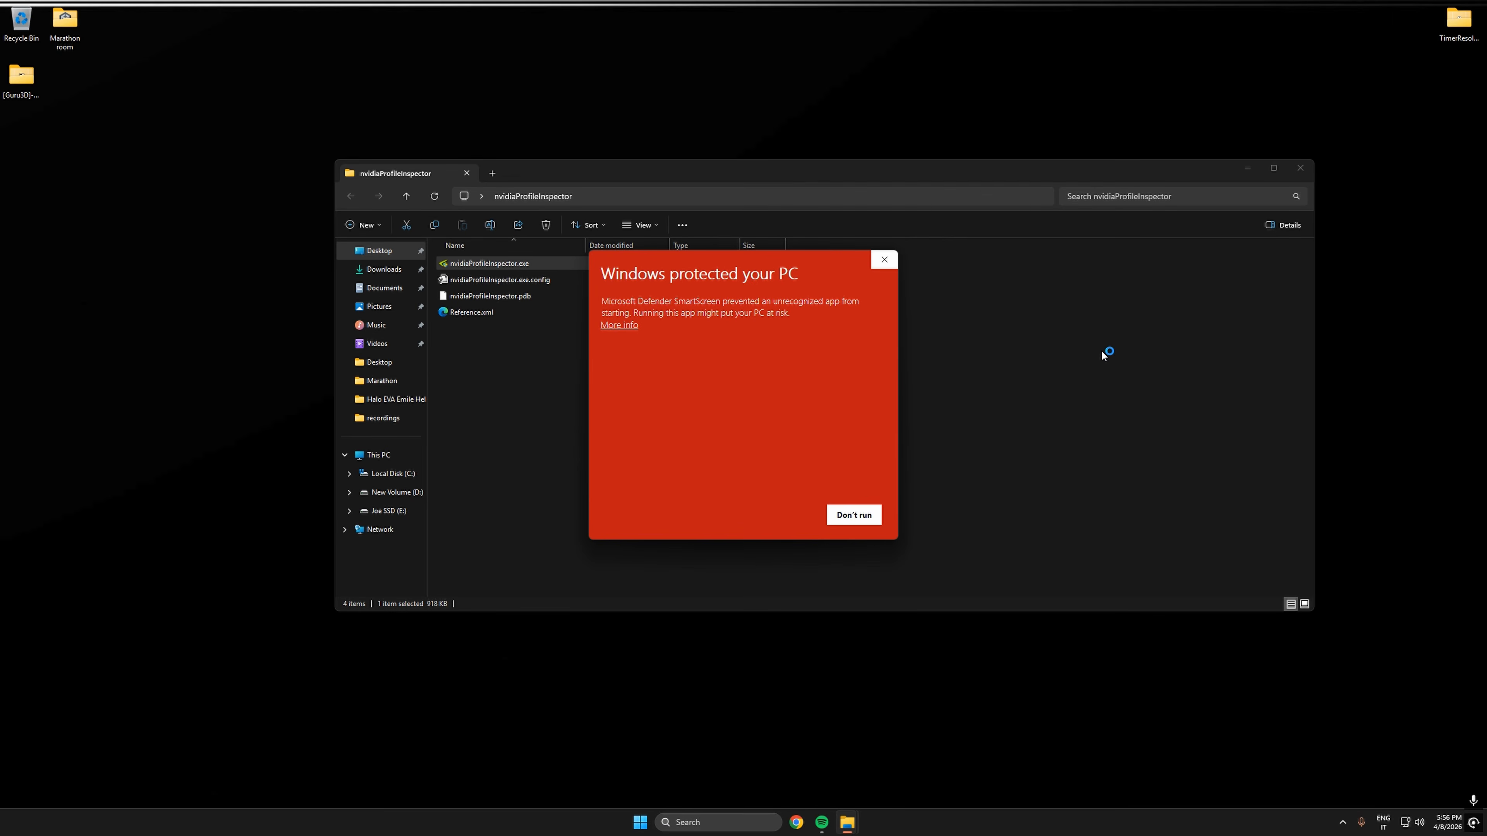
pyautogui.click(621, 326)
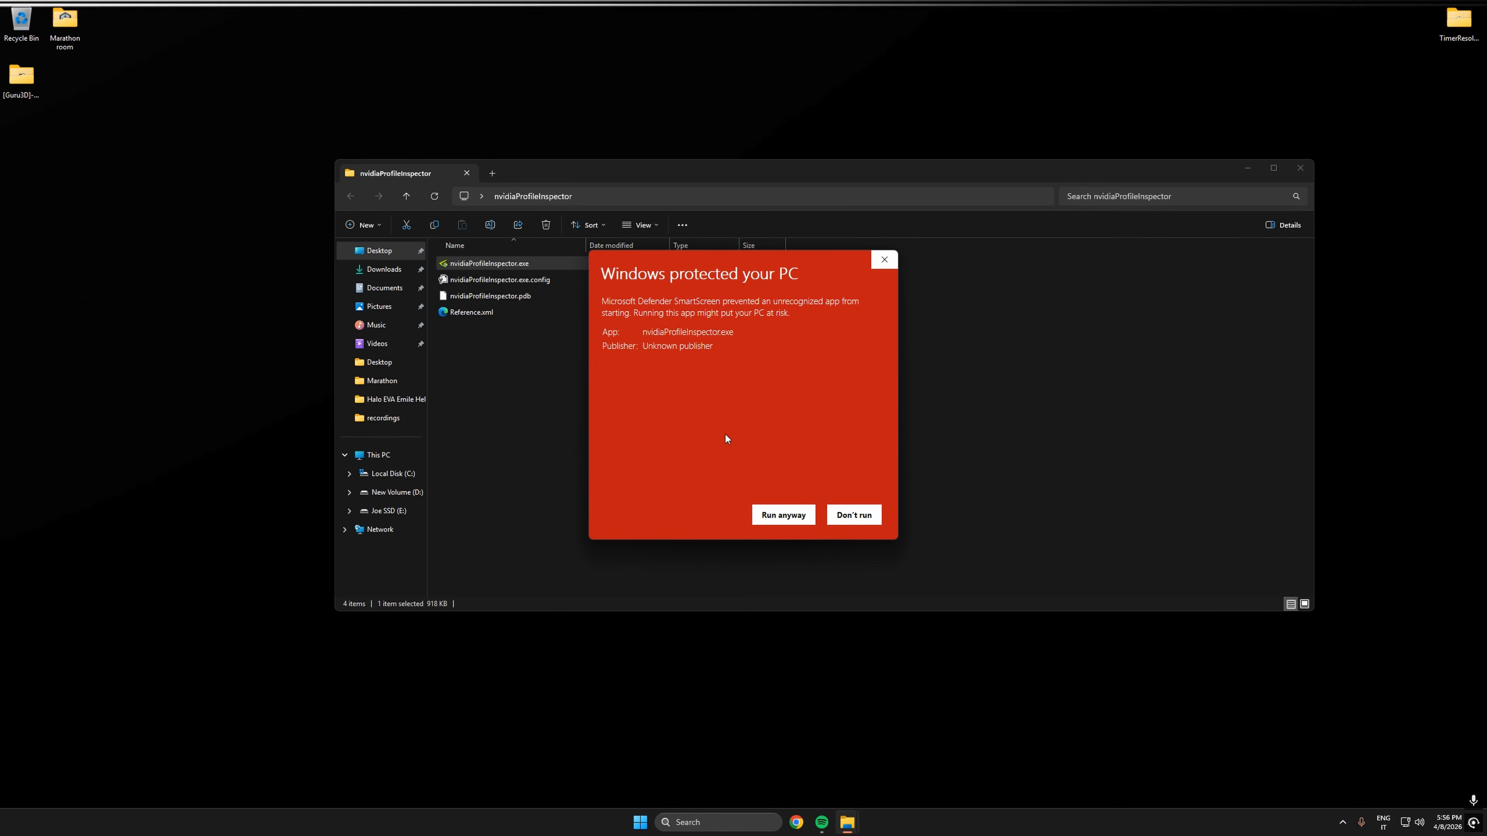
pyautogui.click(783, 516)
pyautogui.click(705, 512)
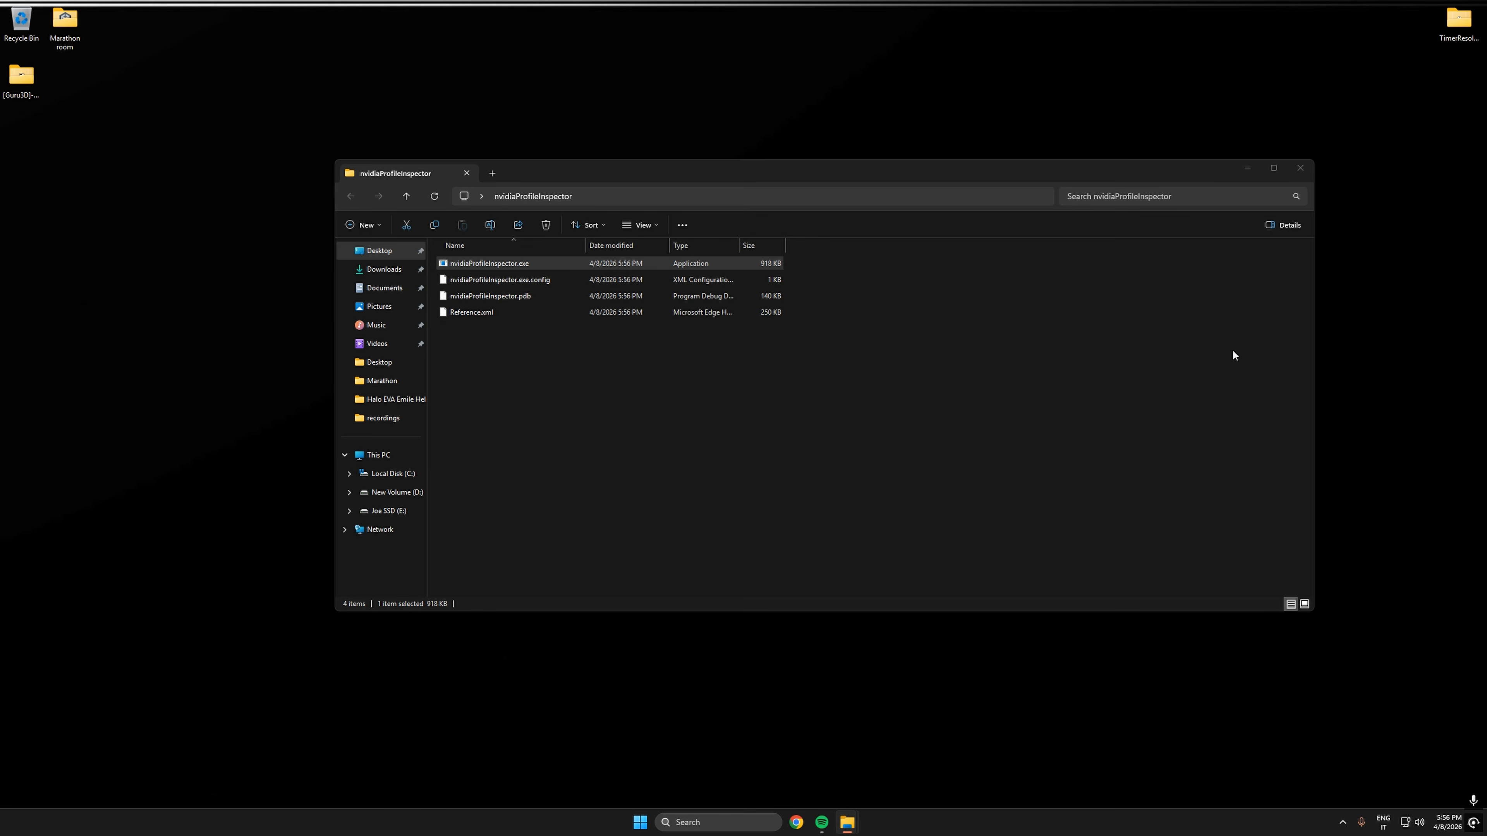
pyautogui.click(1043, 200)
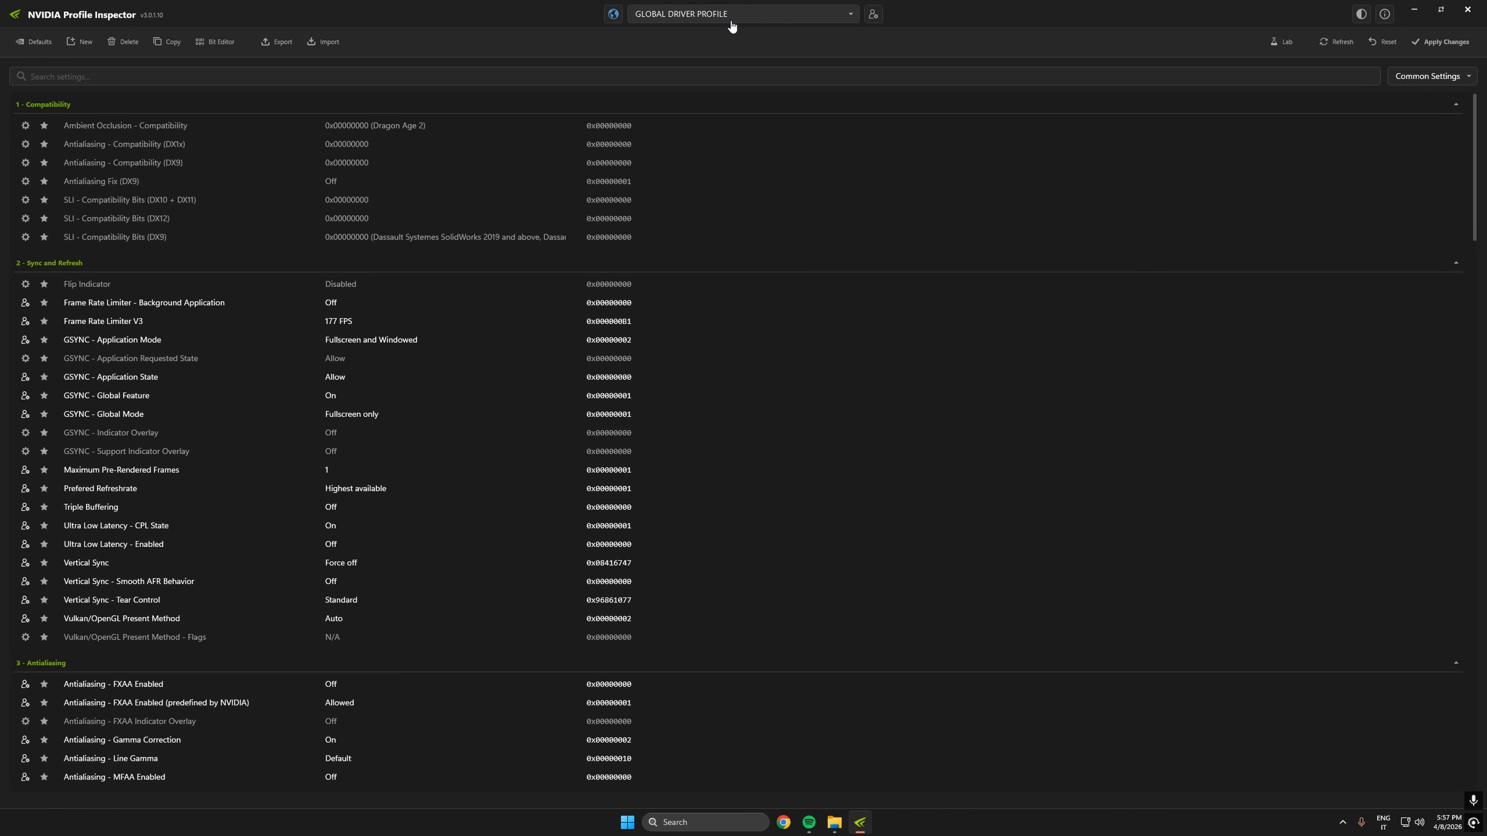
# - Browse the driver profile list and select GLOBAL DRIVER PROFILE
pyautogui.click(848, 20)
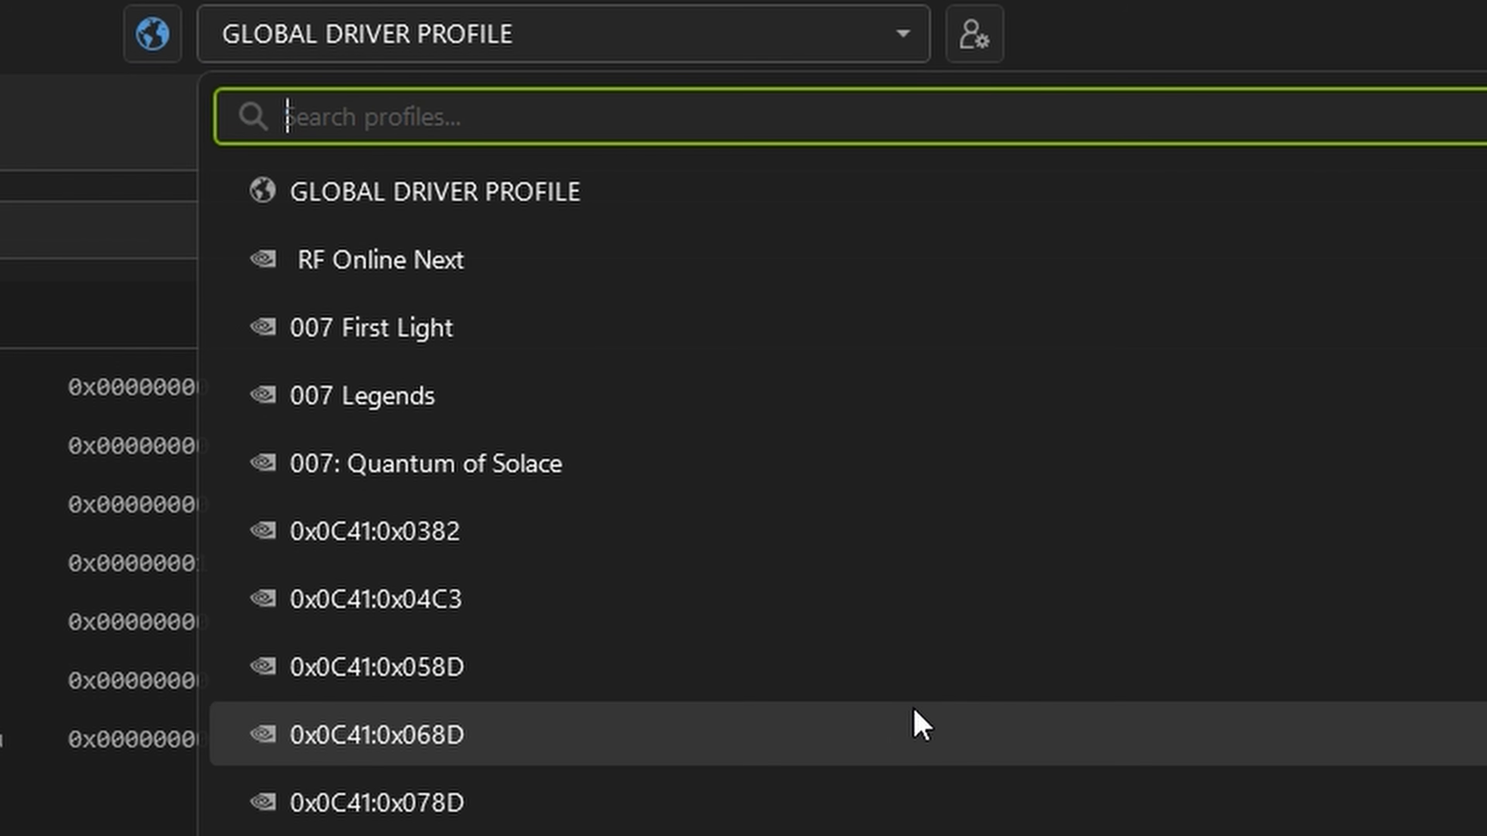
pyautogui.scroll(-2, 937, 694)
pyautogui.scroll(2, 966, 644)
pyautogui.click(562, 193)
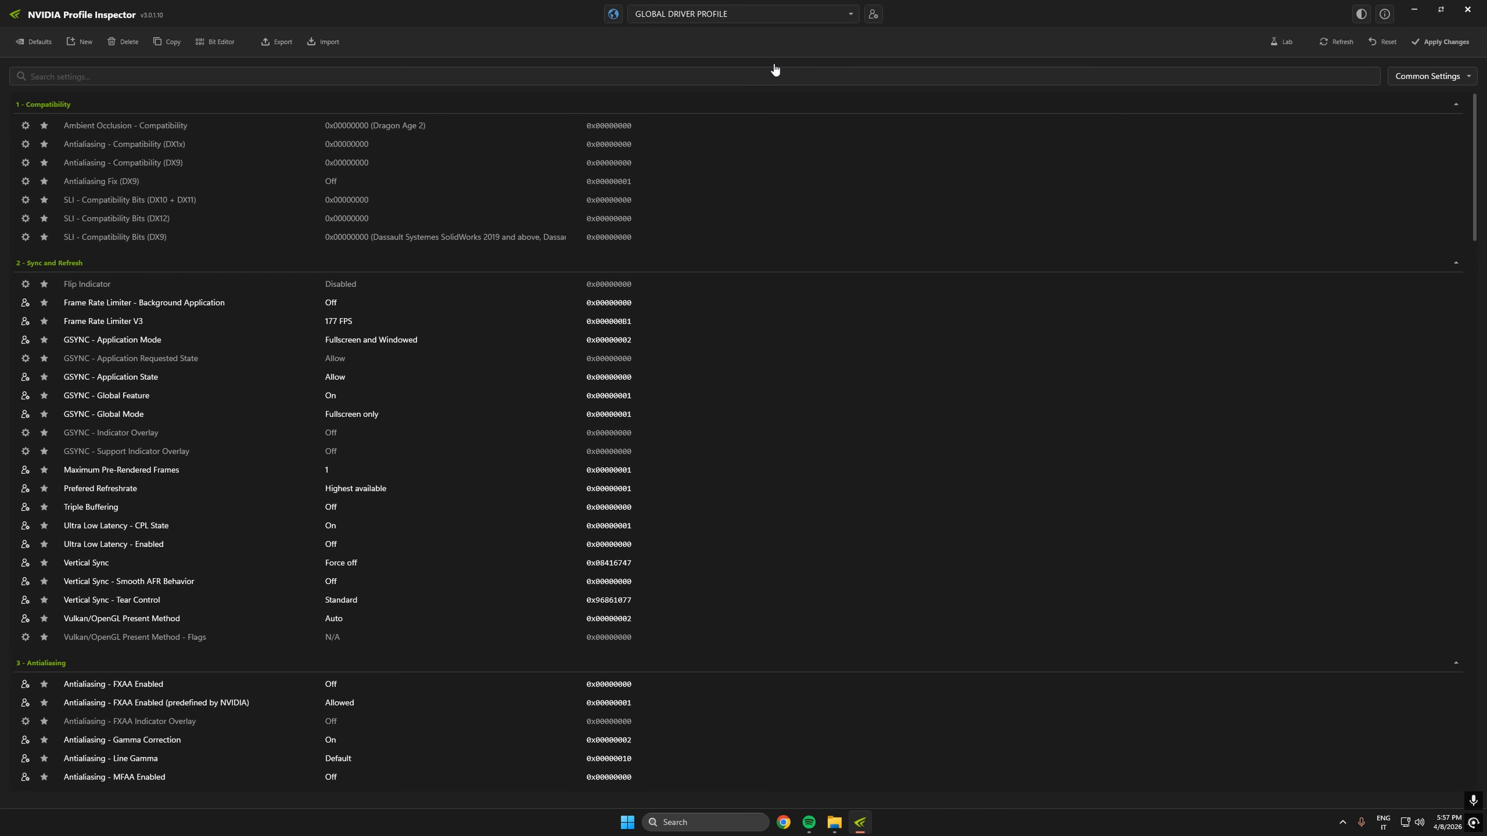
# - Examine the global profile's Sync and Refresh, Antialiasing and Common settings, including the DLSS overrides, power management and rBAR entries
pyautogui.scroll(-2, 508, 293)
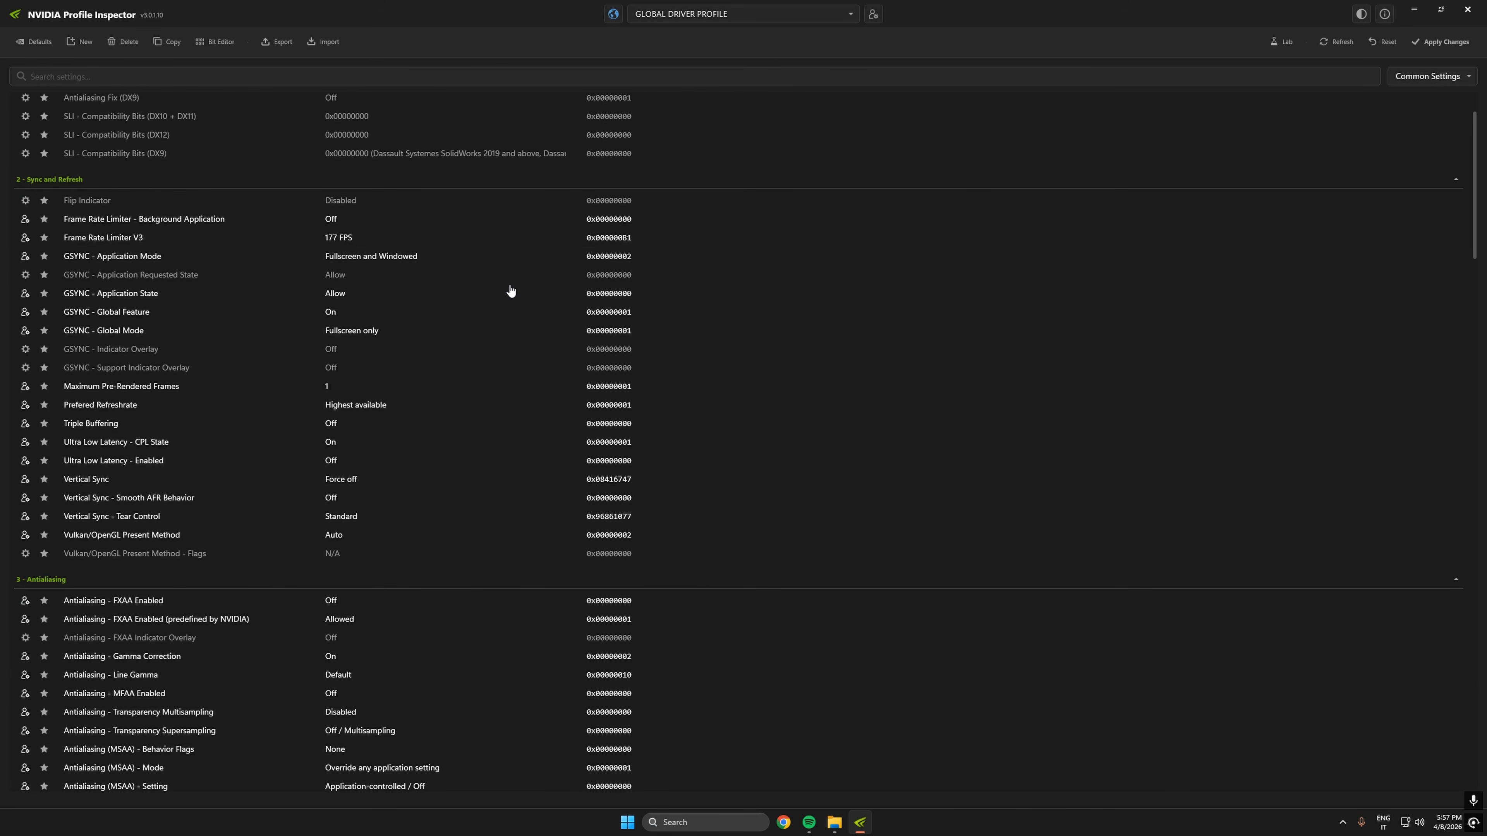
pyautogui.scroll(2, 510, 290)
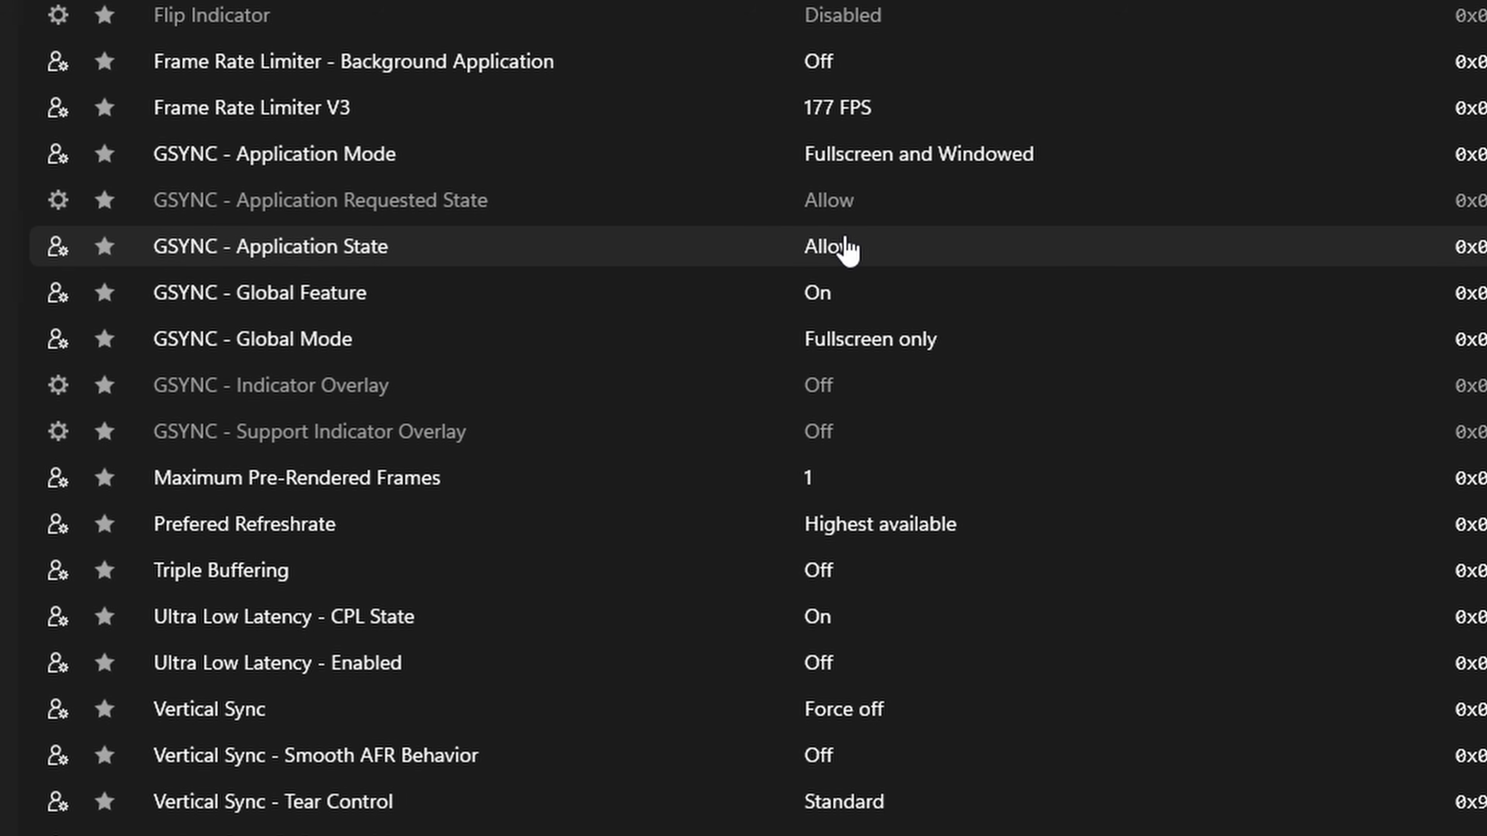
pyautogui.scroll(-5, 854, 252)
pyautogui.scroll(-10, 448, 406)
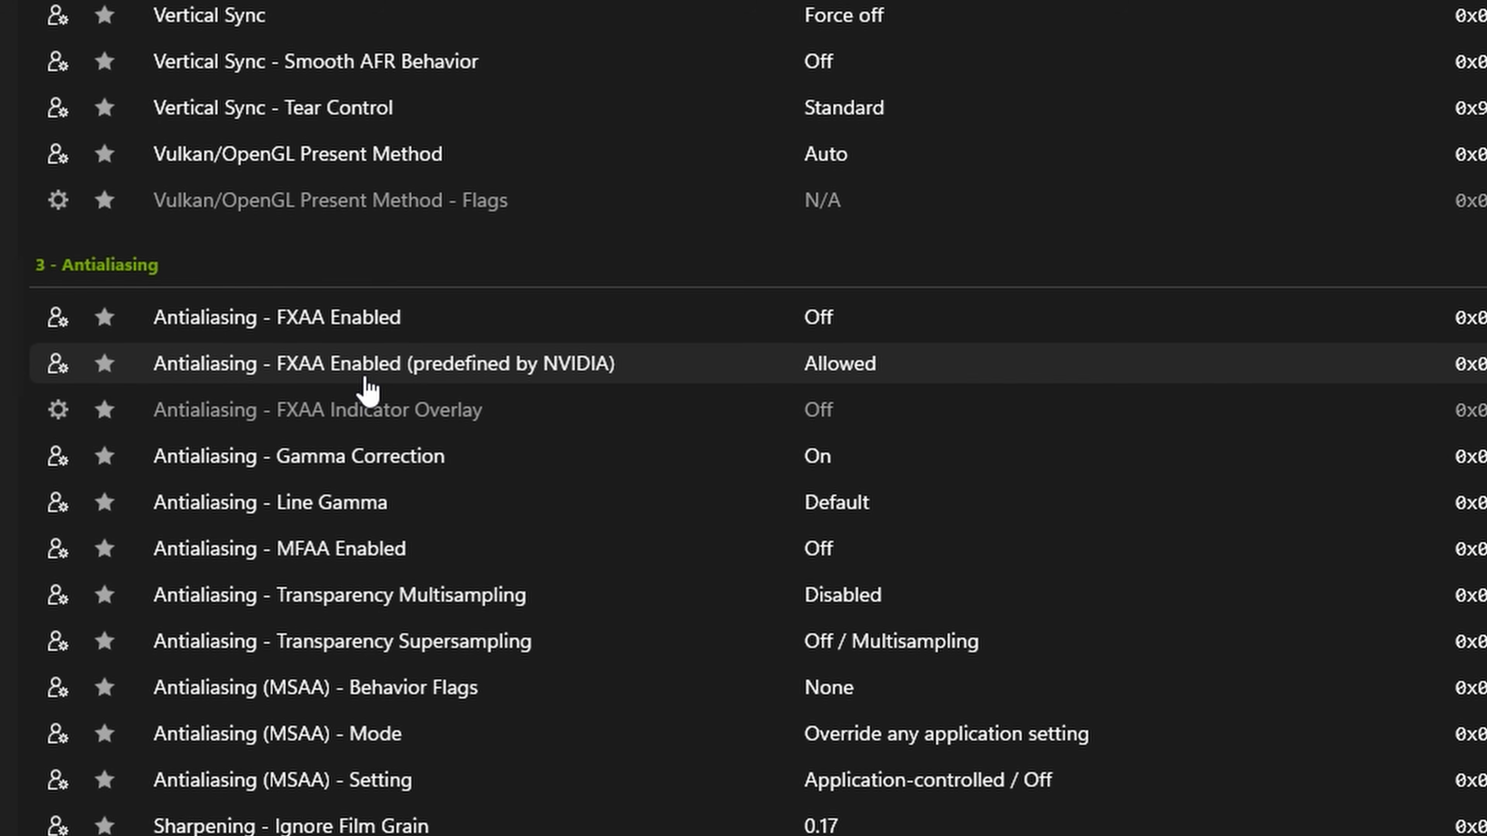
pyautogui.scroll(-8, 433, 417)
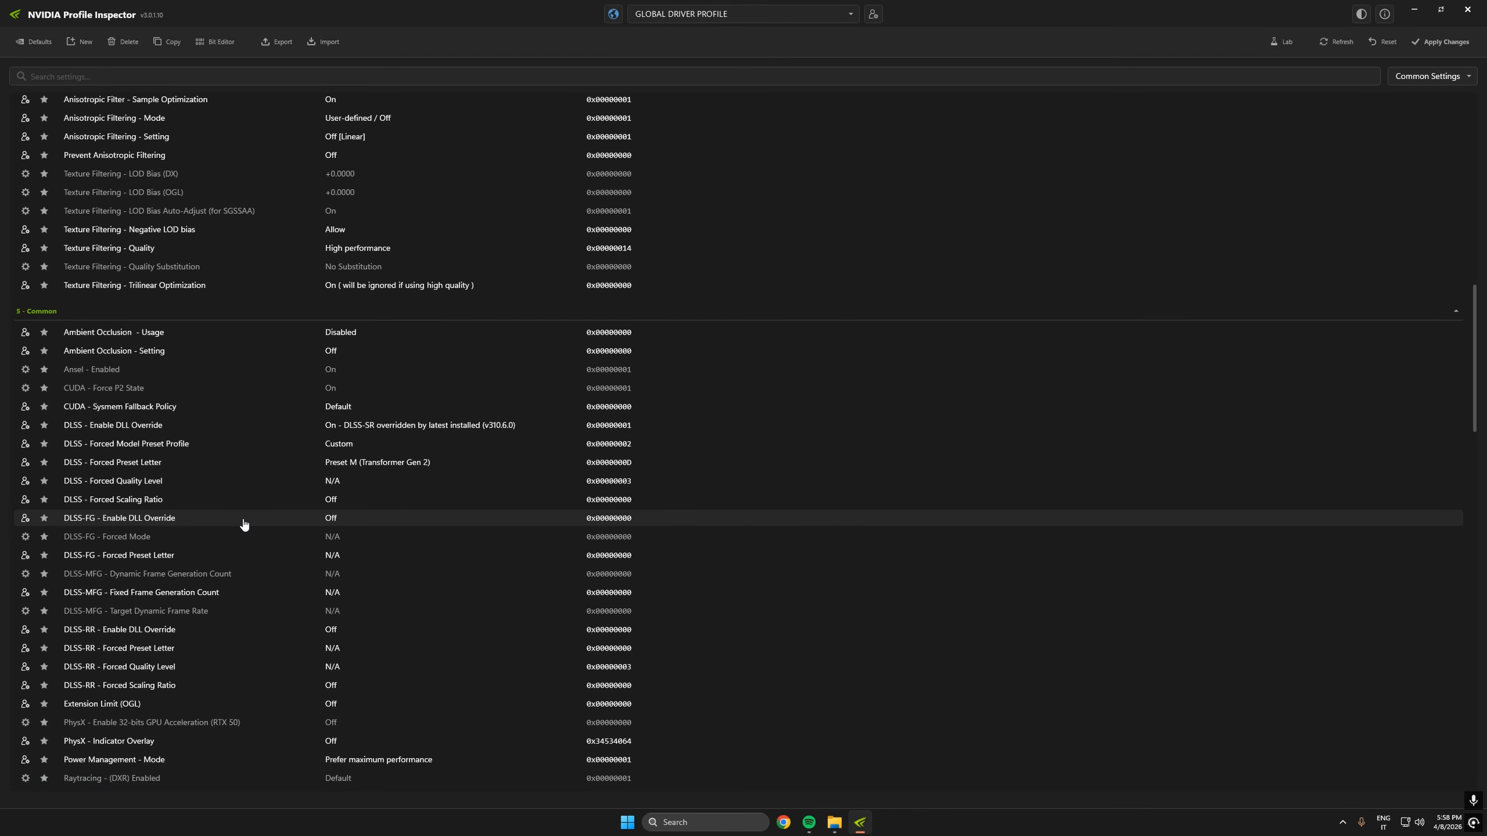
pyautogui.scroll(-3, 243, 523)
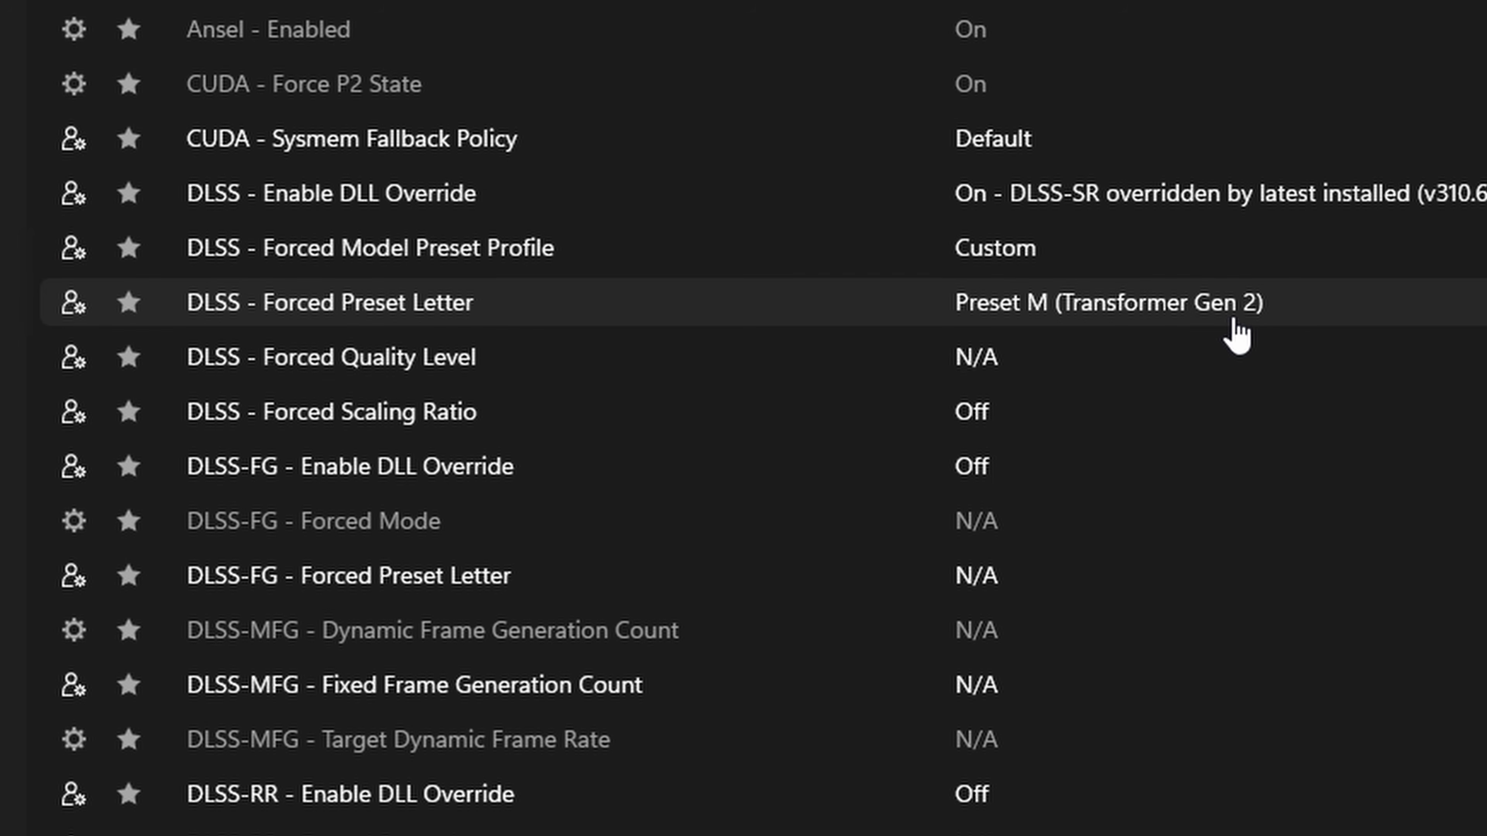
pyautogui.scroll(-3, 1205, 501)
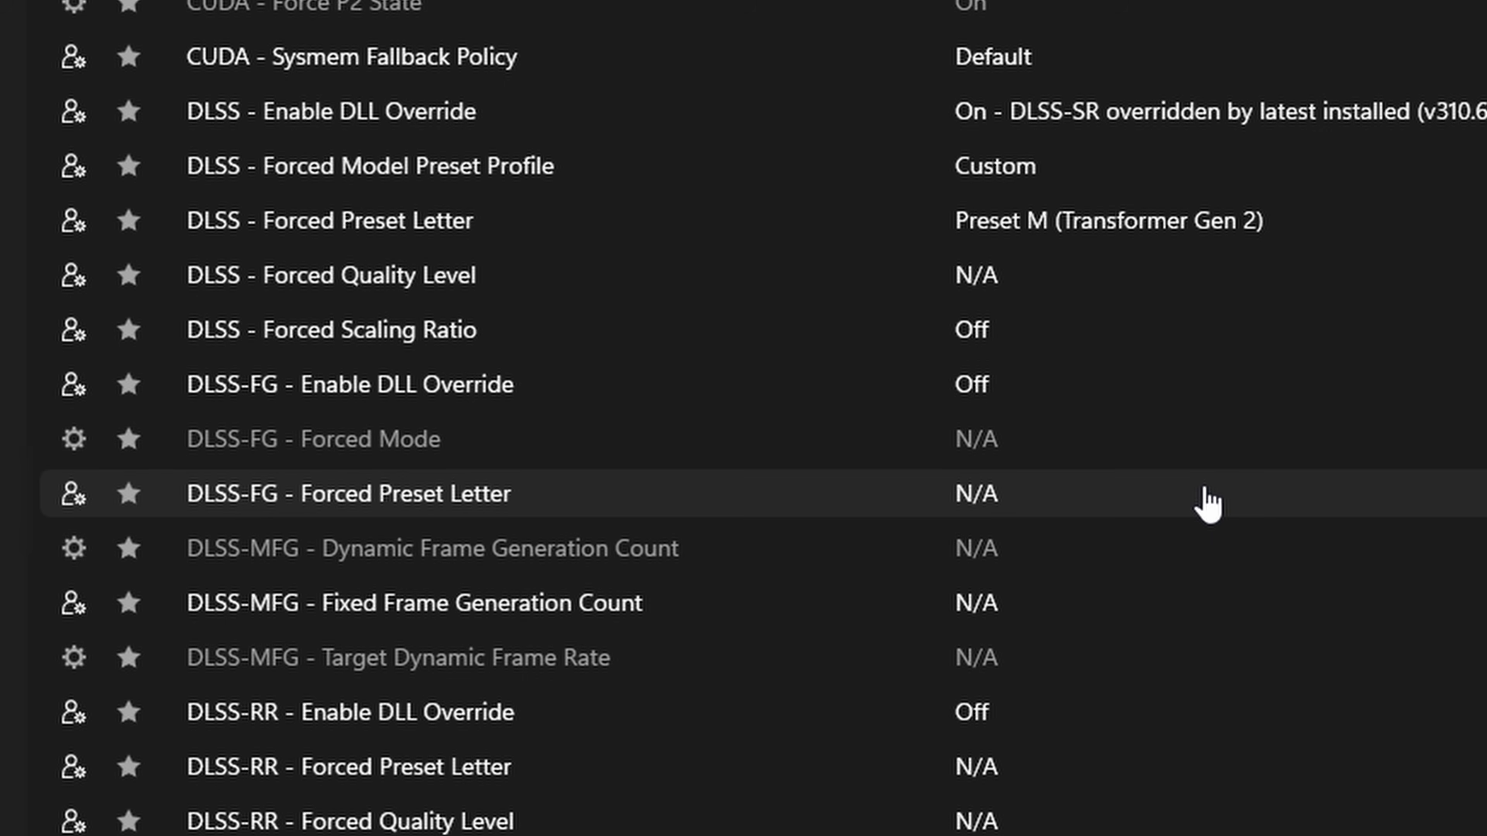
pyautogui.scroll(-6, 1204, 502)
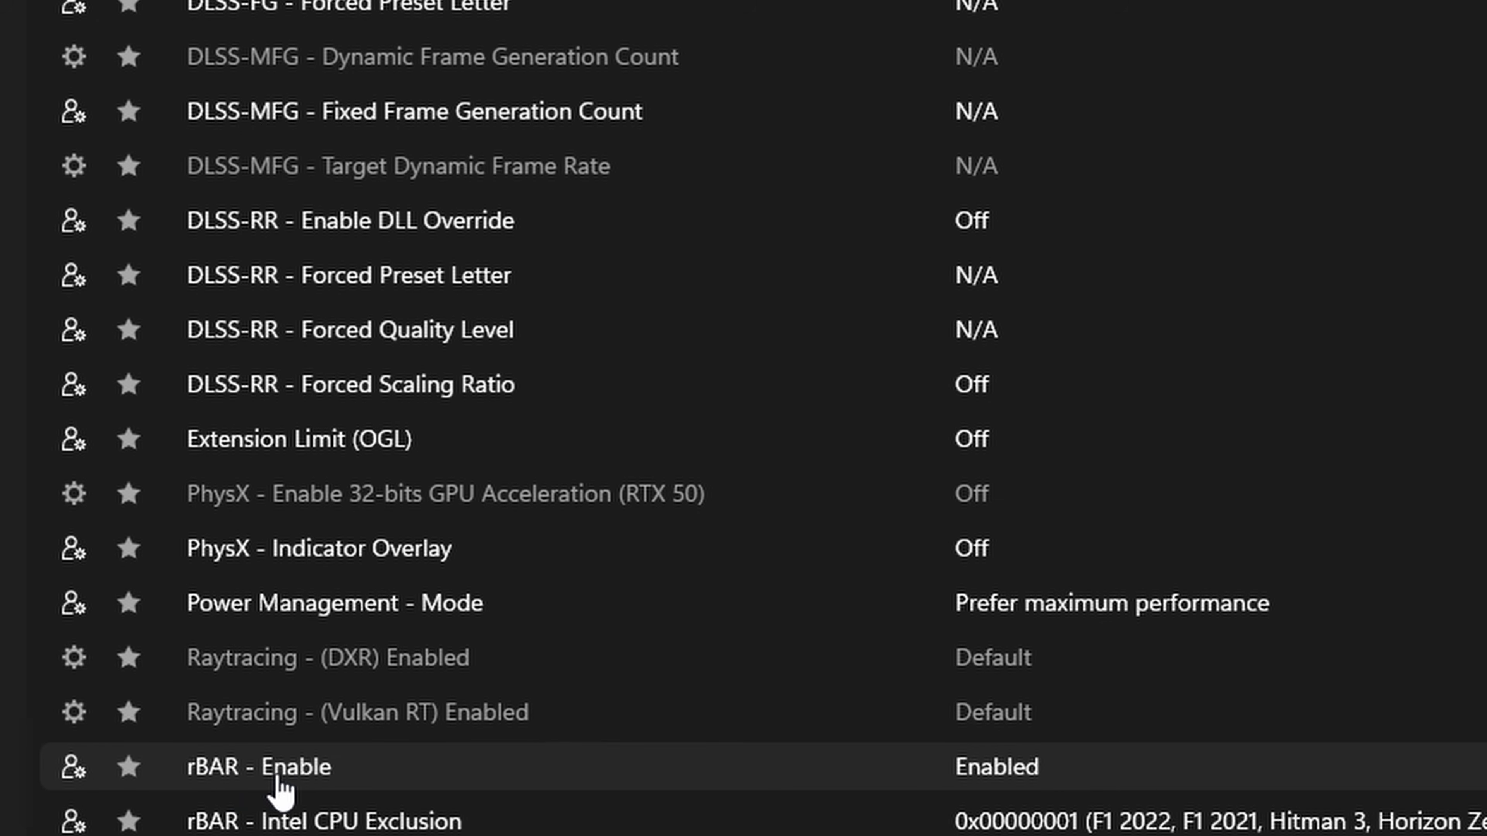
pyautogui.scroll(-5, 1062, 797)
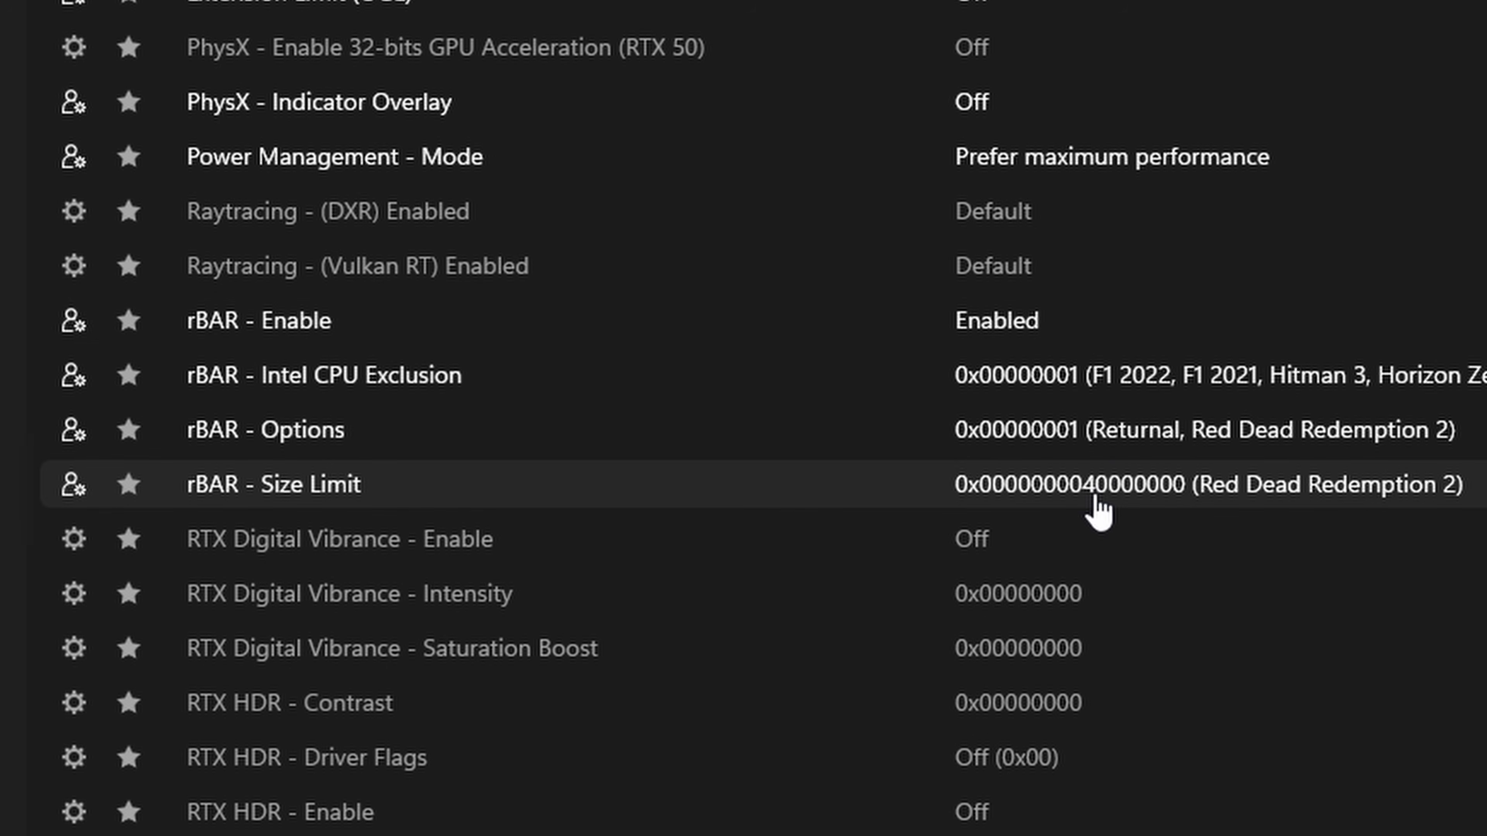
# - Inspect the rBAR - Enable and rBAR - Intel CPU Exclusion entries in the Common settings
pyautogui.click(1045, 321)
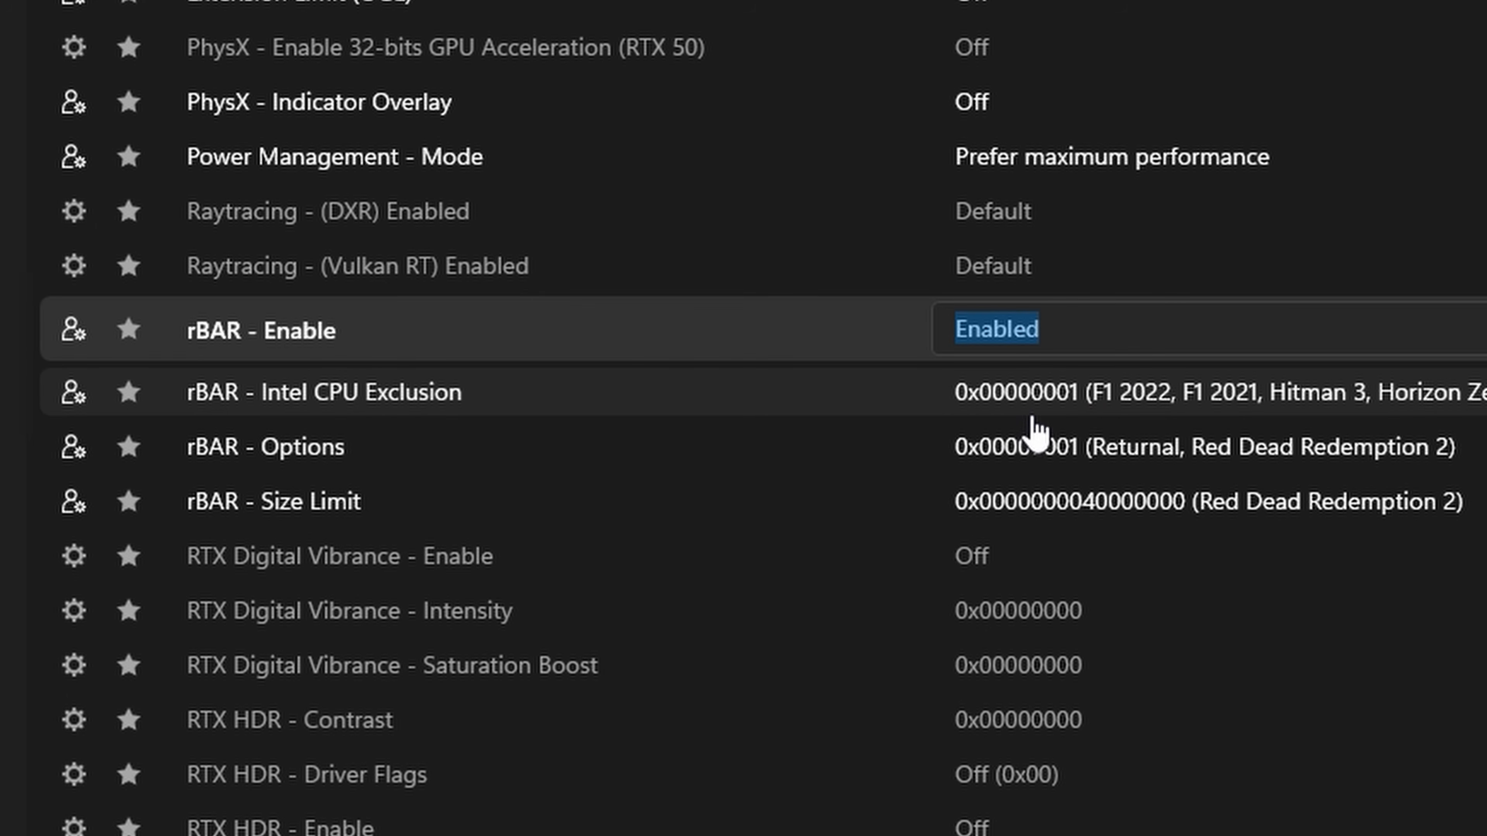
pyautogui.click(1288, 395)
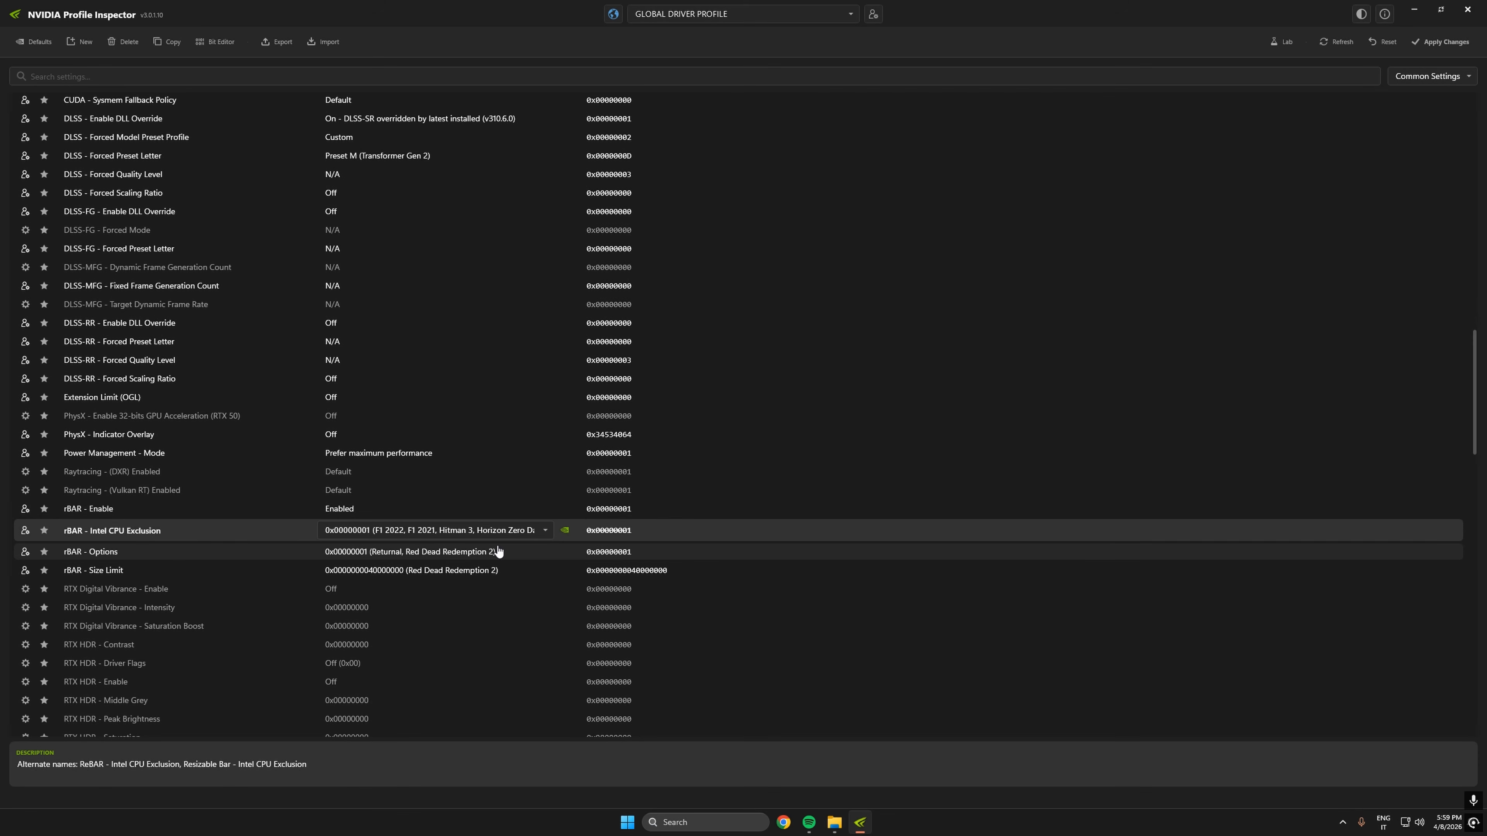
pyautogui.click(153, 509)
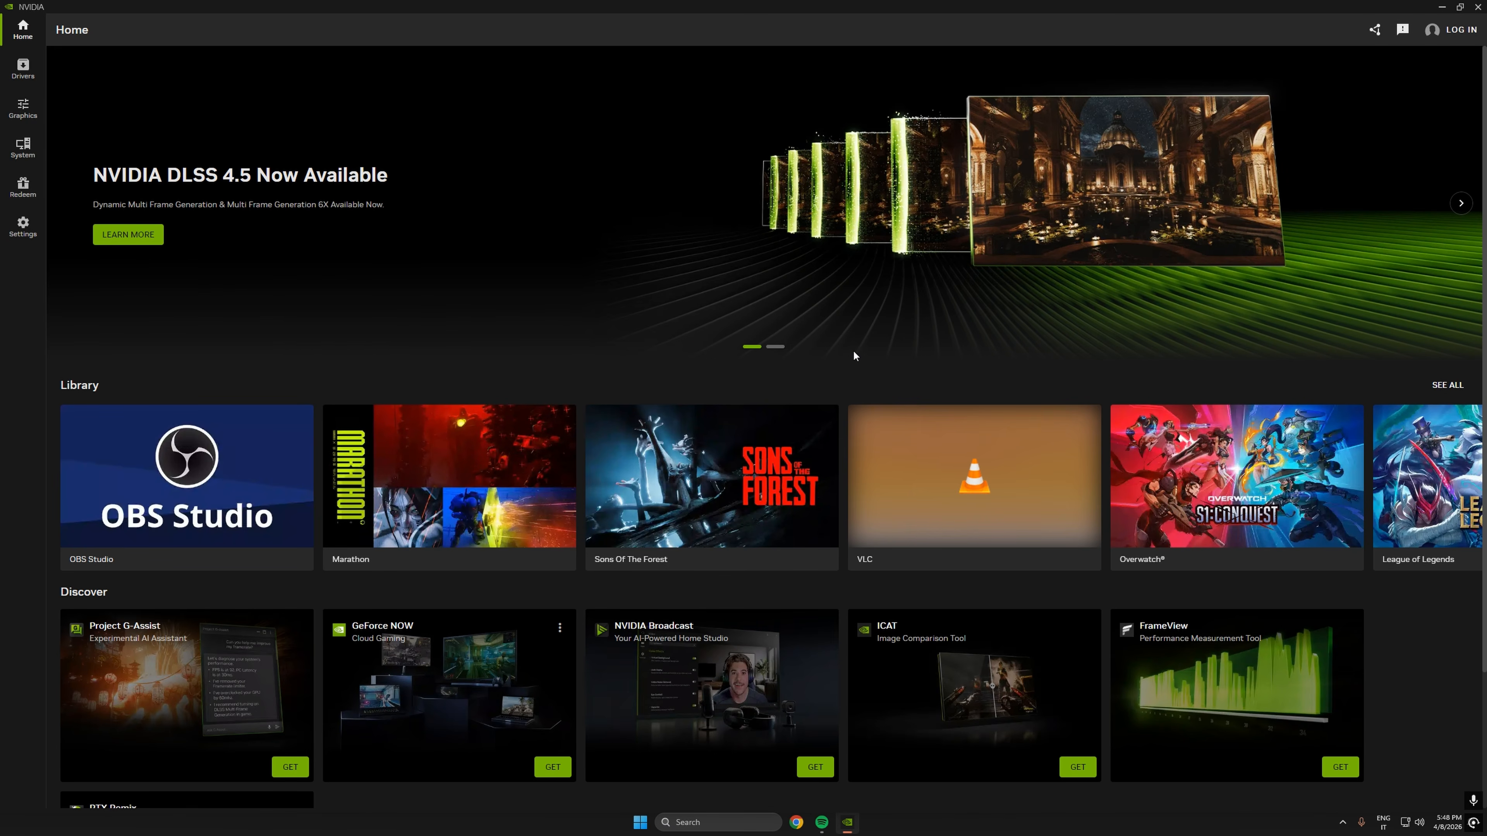
# - In the NVIDIA app, open Marathon's program settings under Graphics and examine its in-game and driver settings
pyautogui.click(17, 80)
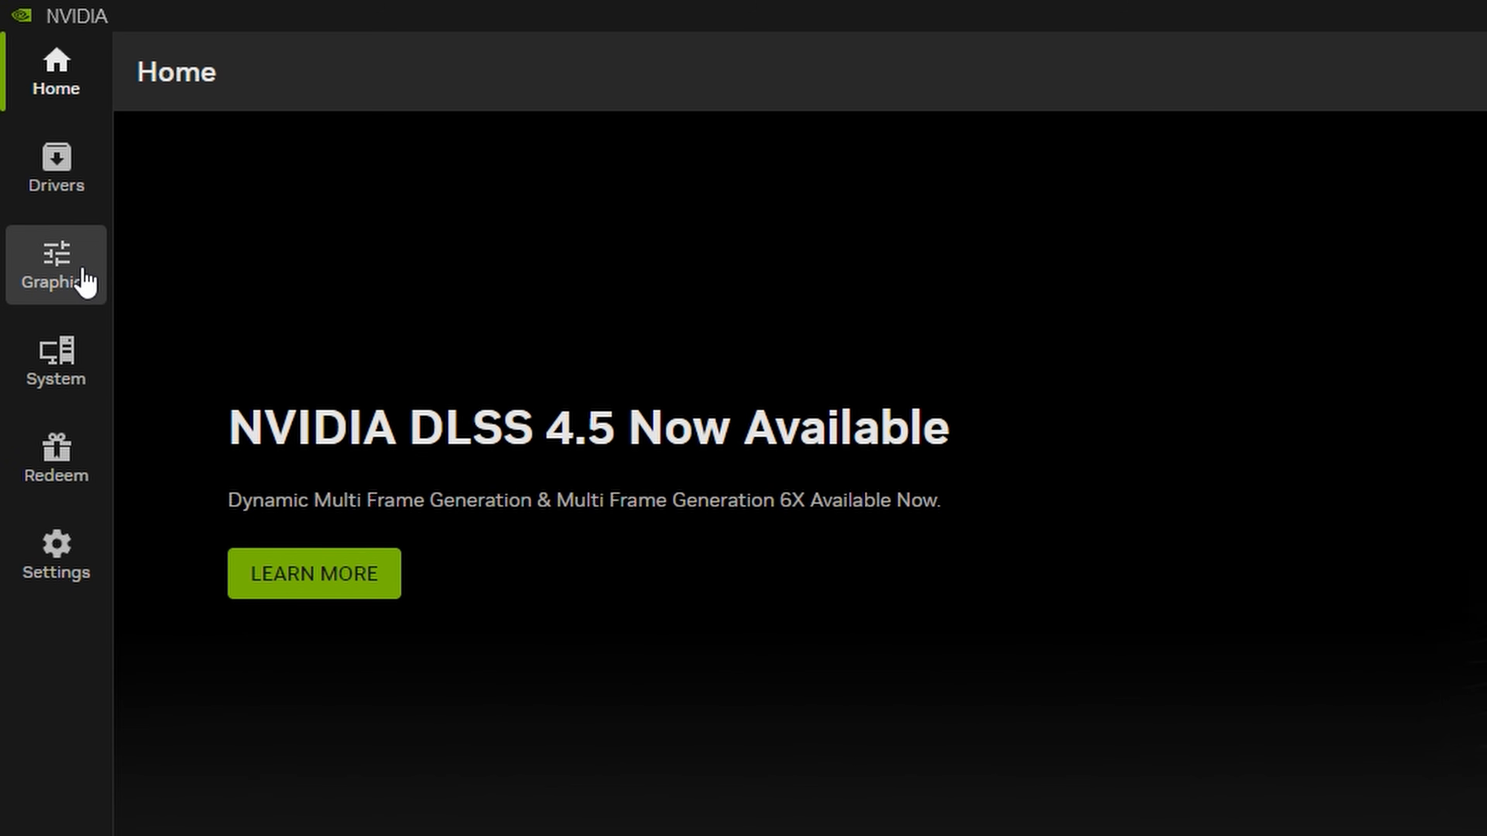
pyautogui.click(85, 280)
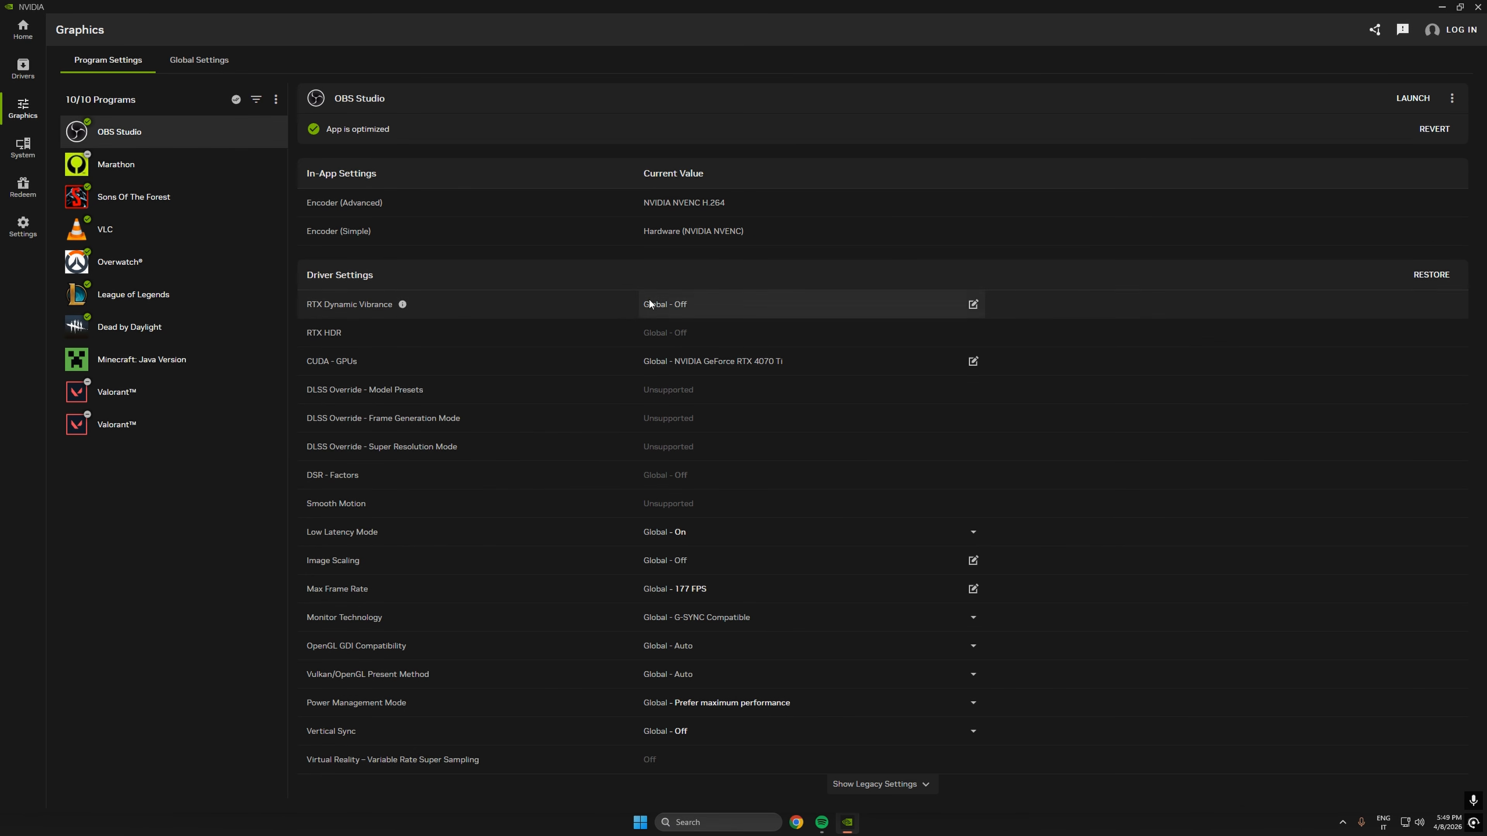
pyautogui.click(179, 175)
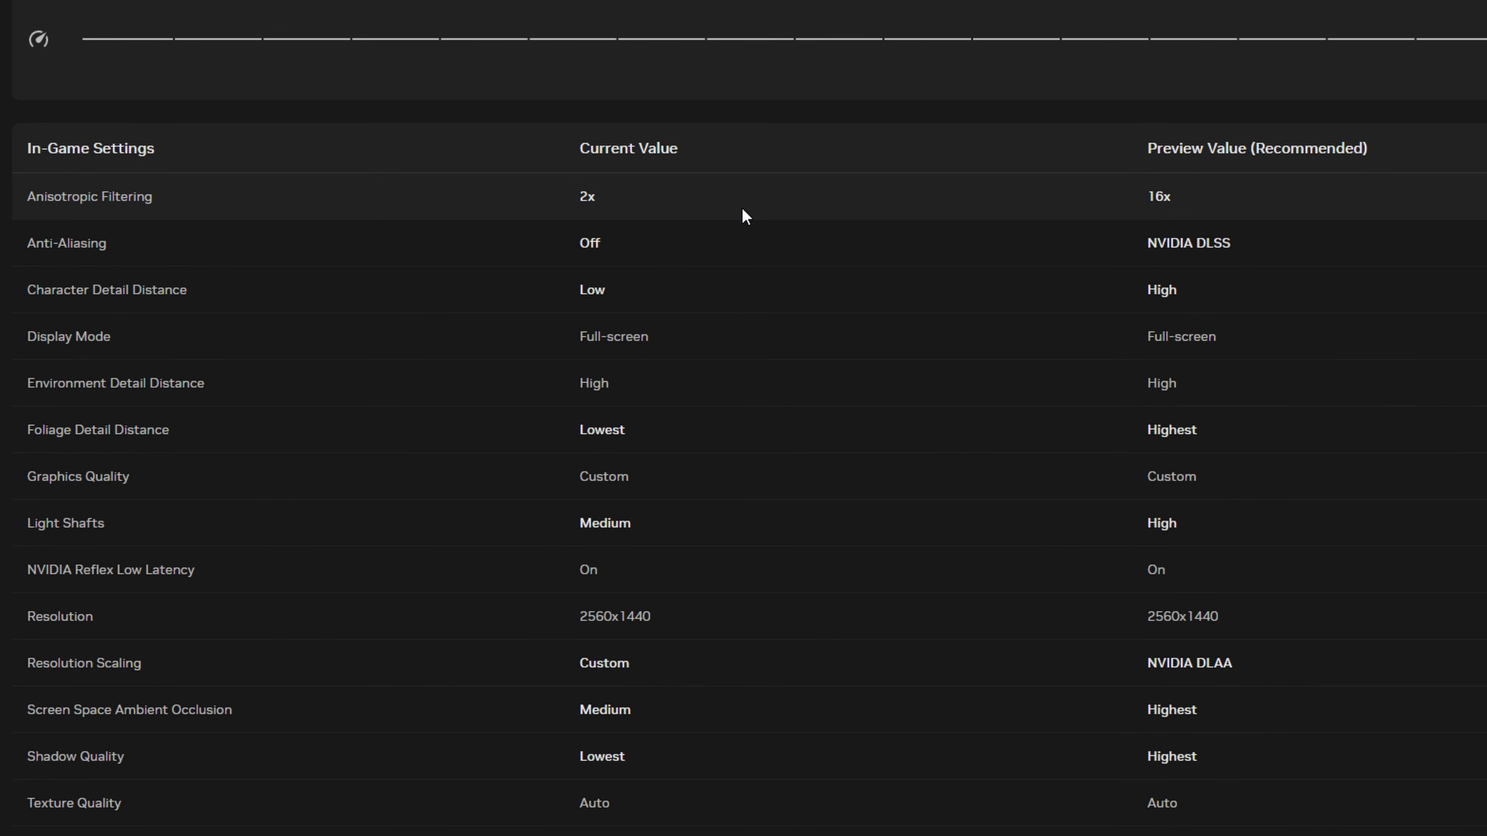
pyautogui.scroll(-1, 1002, 94)
pyautogui.scroll(-8, 1001, 94)
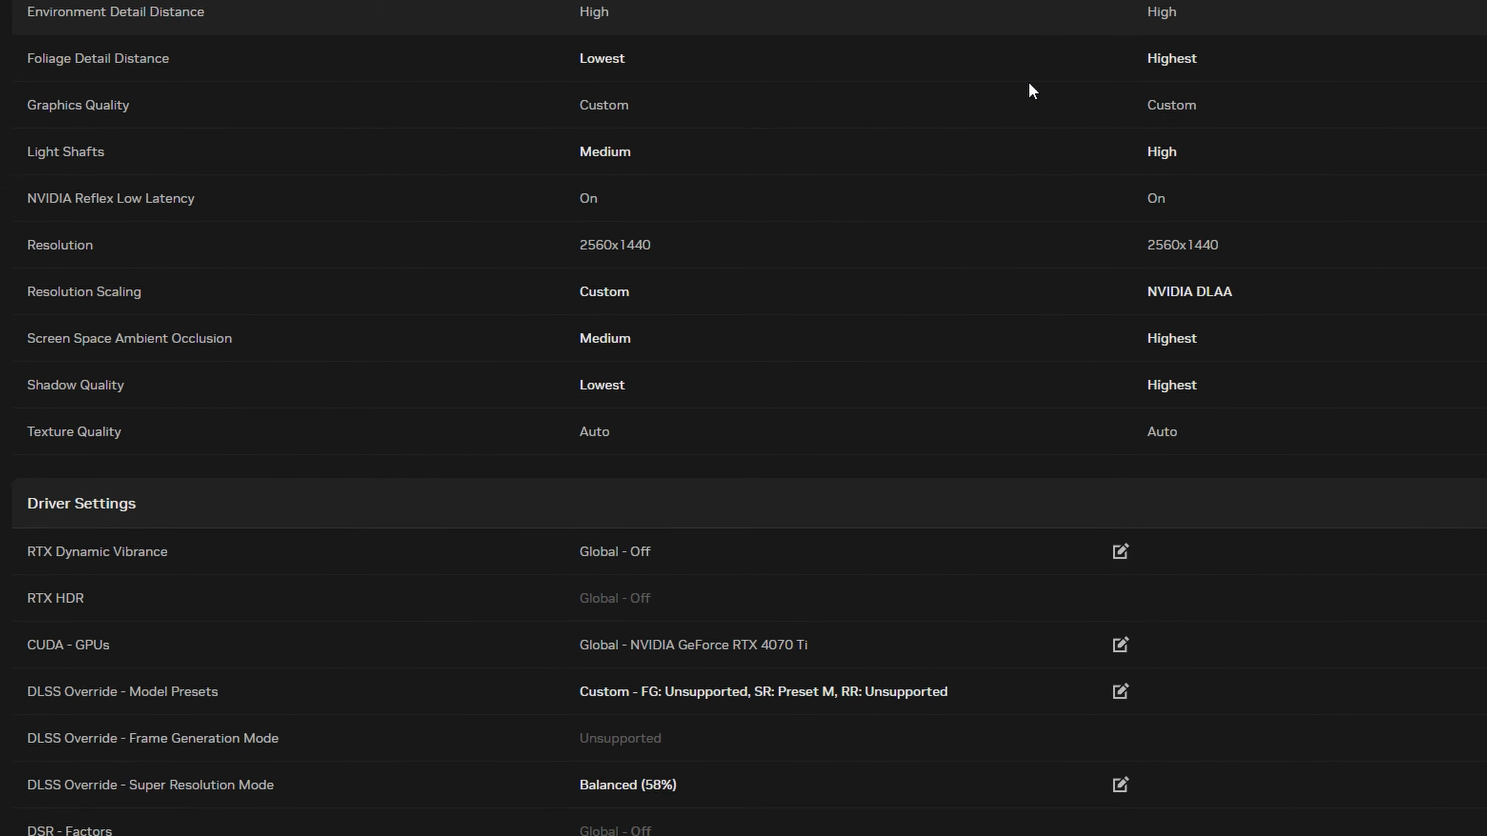
pyautogui.scroll(-2, 995, 176)
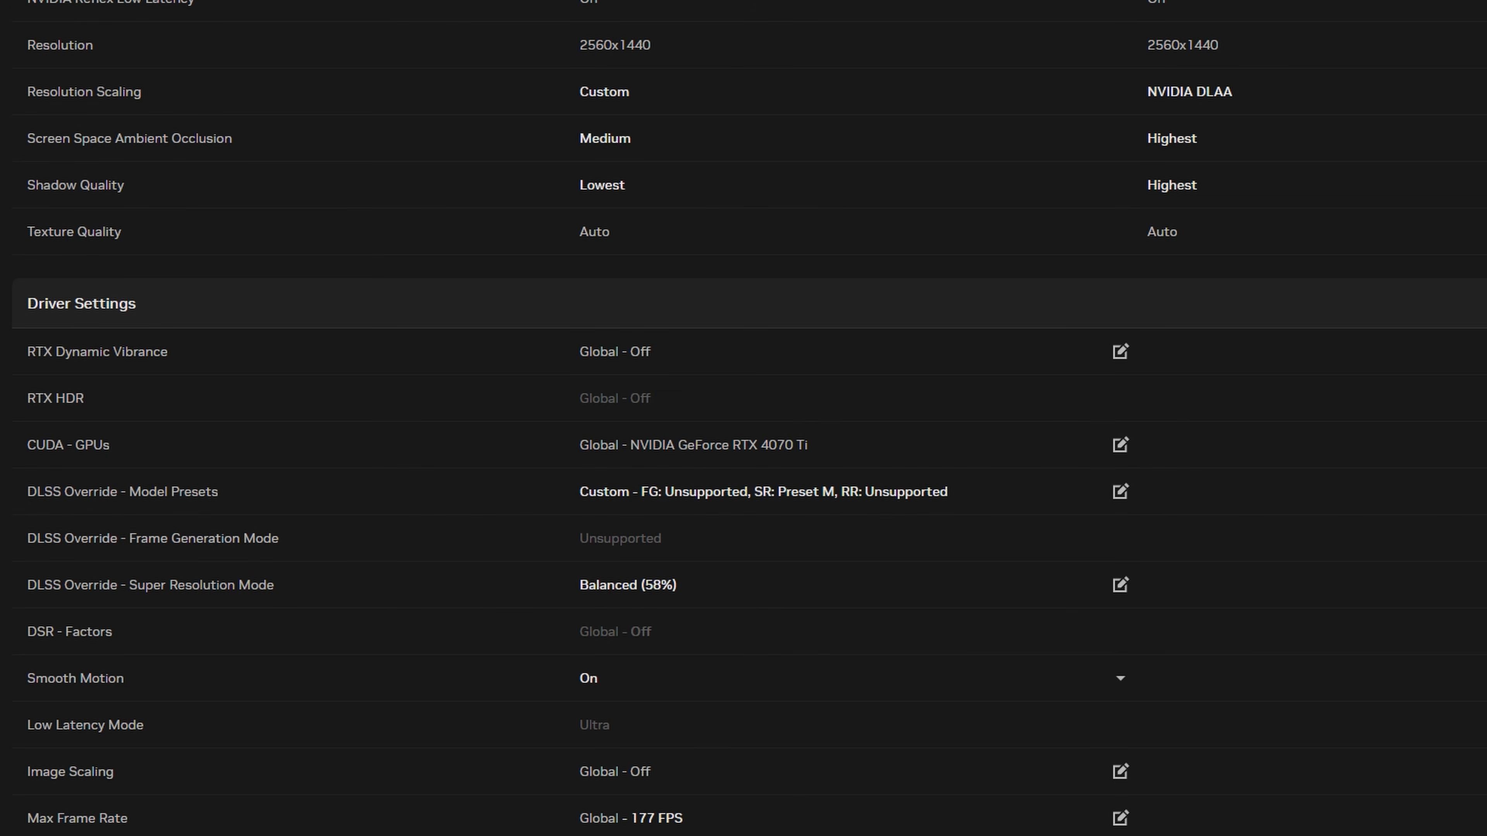
# - Set Marathon's DLSS Override - Model Presets to Custom with Super Resolution on Preset M
pyautogui.click(843, 493)
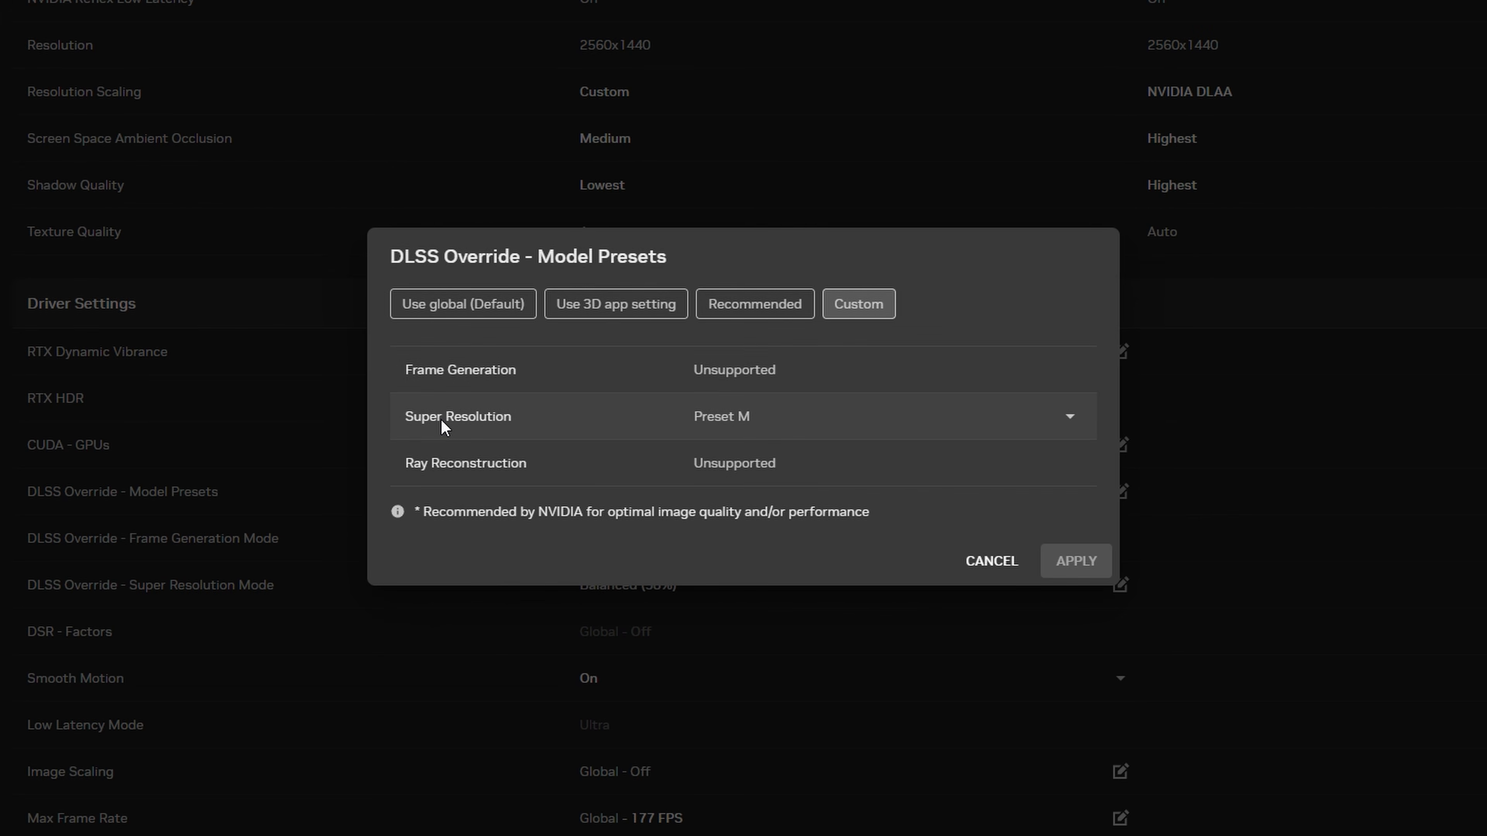
pyautogui.click(1079, 428)
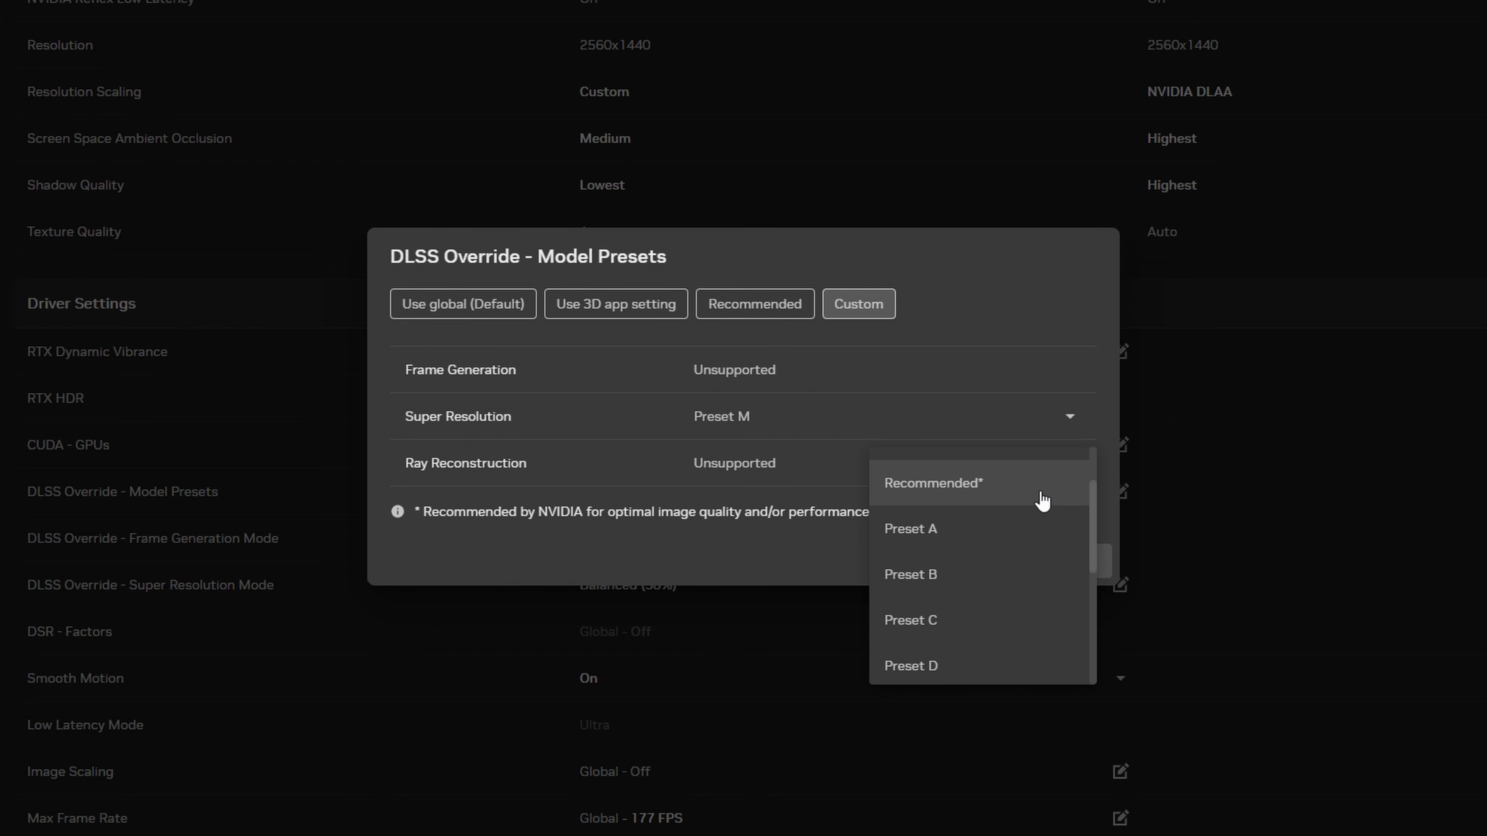
pyautogui.scroll(-5, 1039, 505)
pyautogui.click(944, 655)
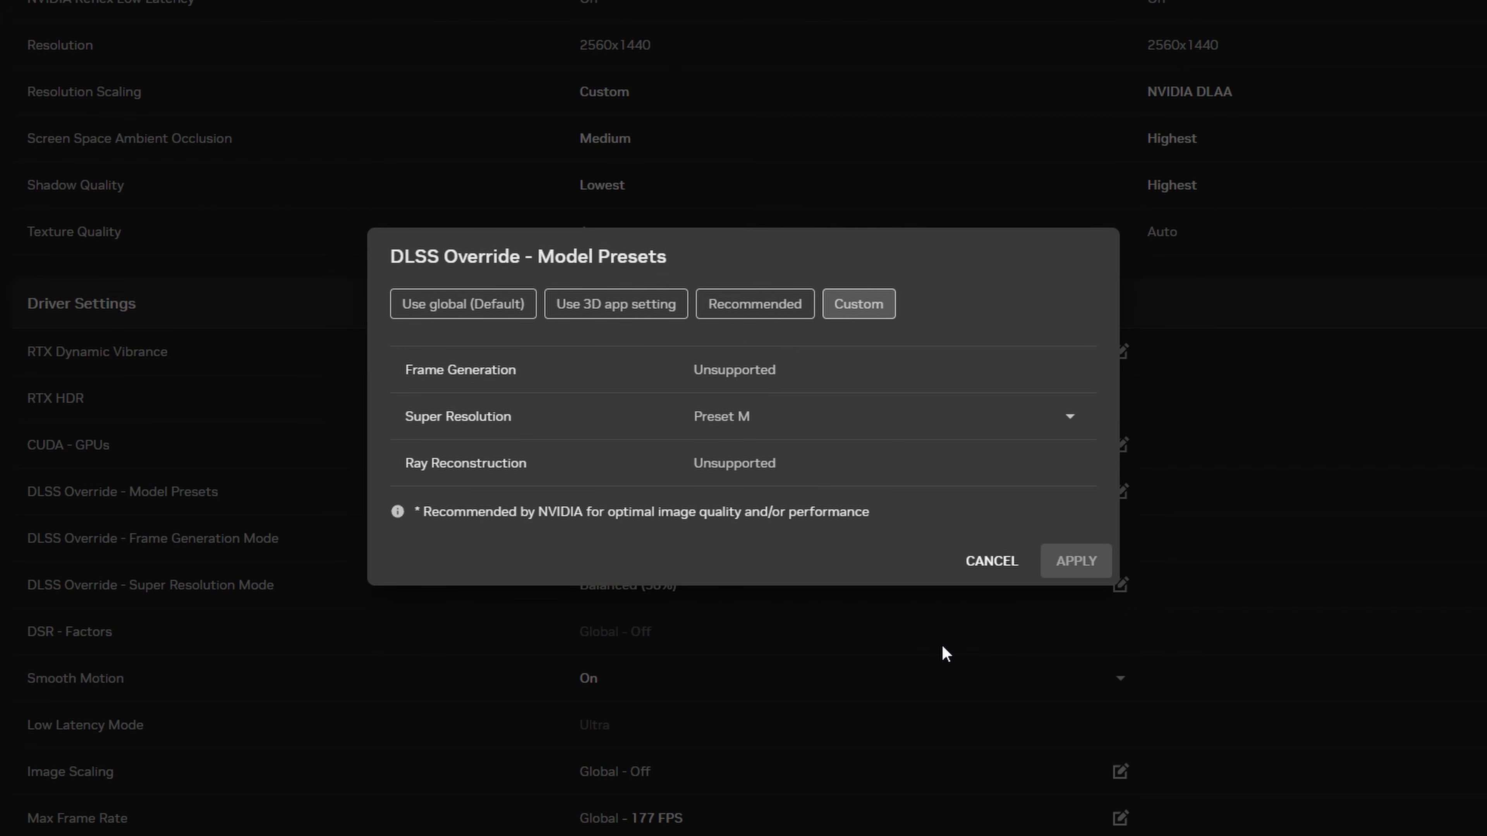
pyautogui.click(1079, 563)
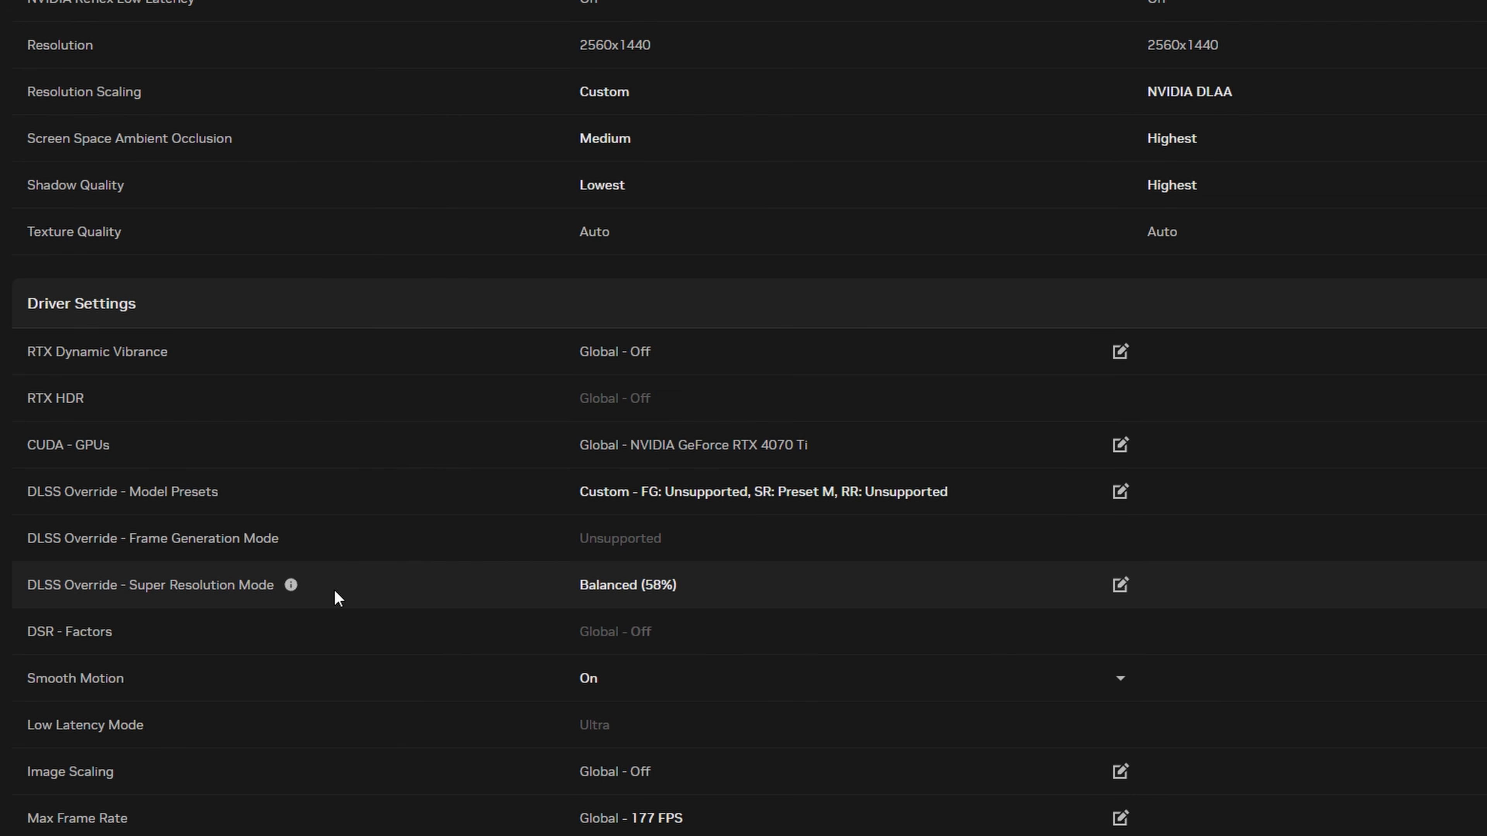
# - Review the available DLSS Override - Super Resolution modes and choose Balanced
pyautogui.click(733, 600)
pyautogui.click(782, 410)
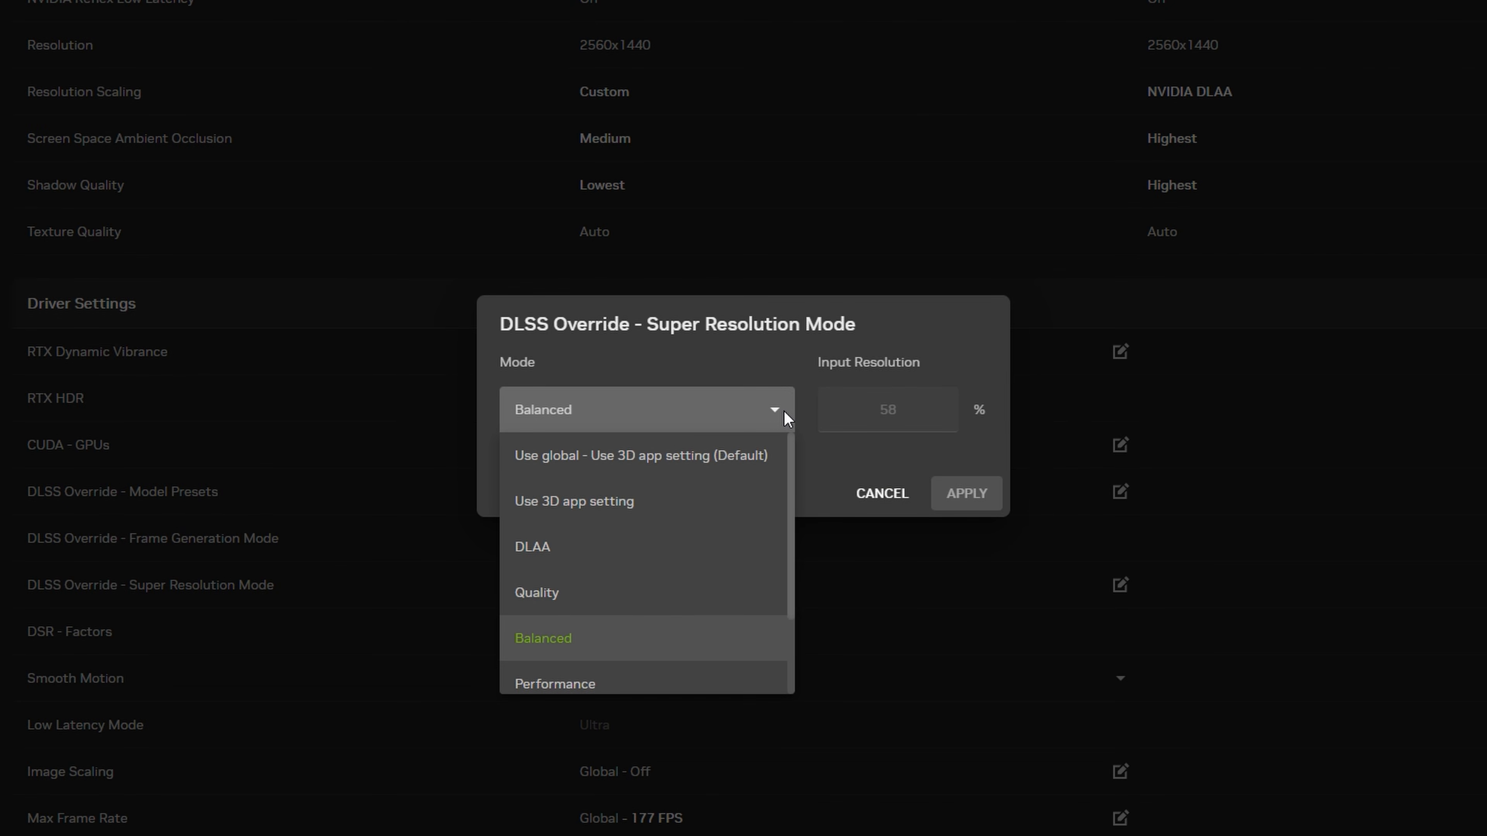
pyautogui.scroll(-2, 741, 588)
pyautogui.scroll(3, 664, 644)
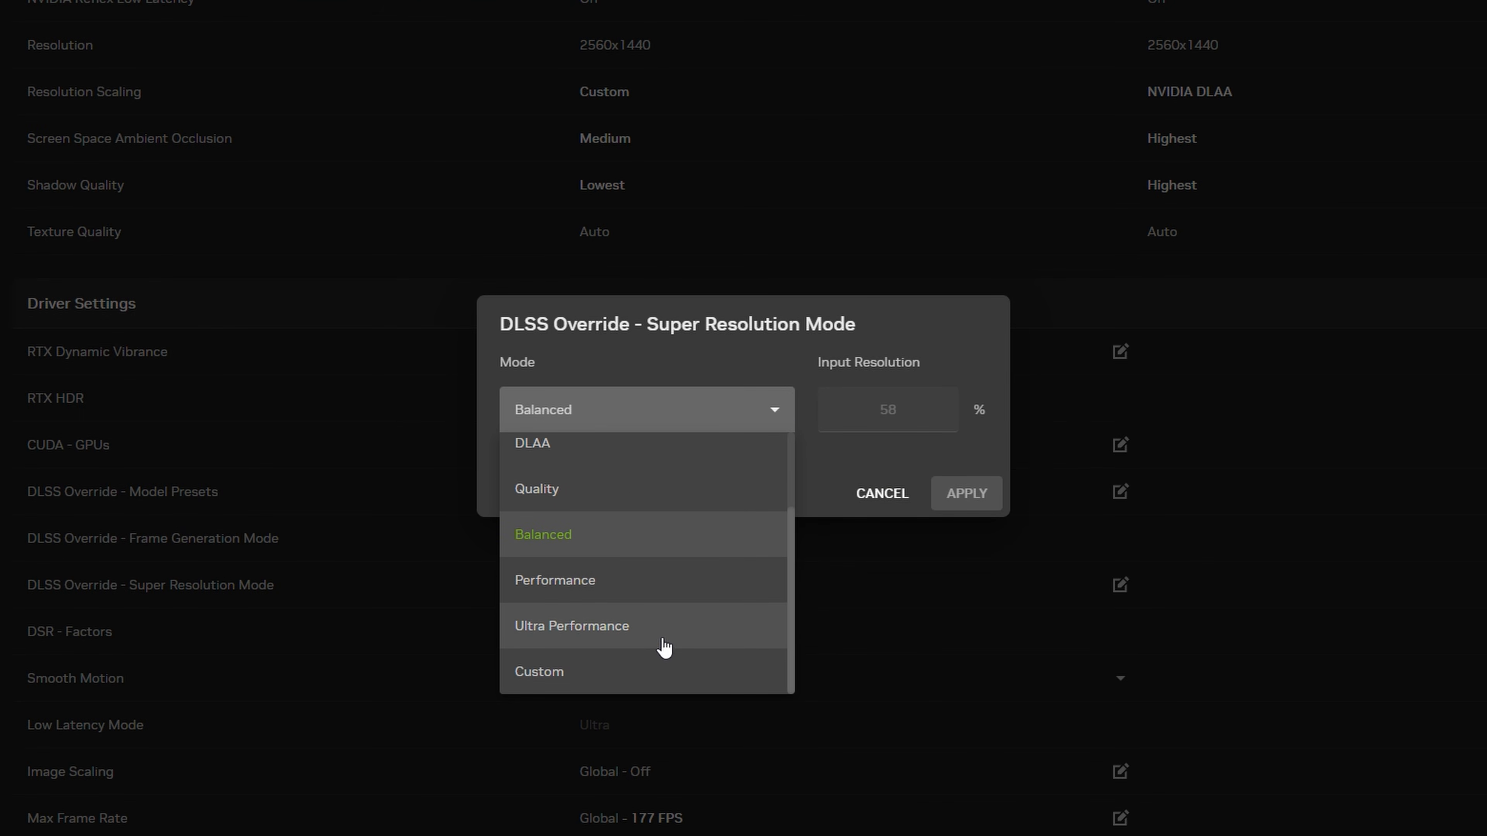
pyautogui.scroll(-2, 654, 572)
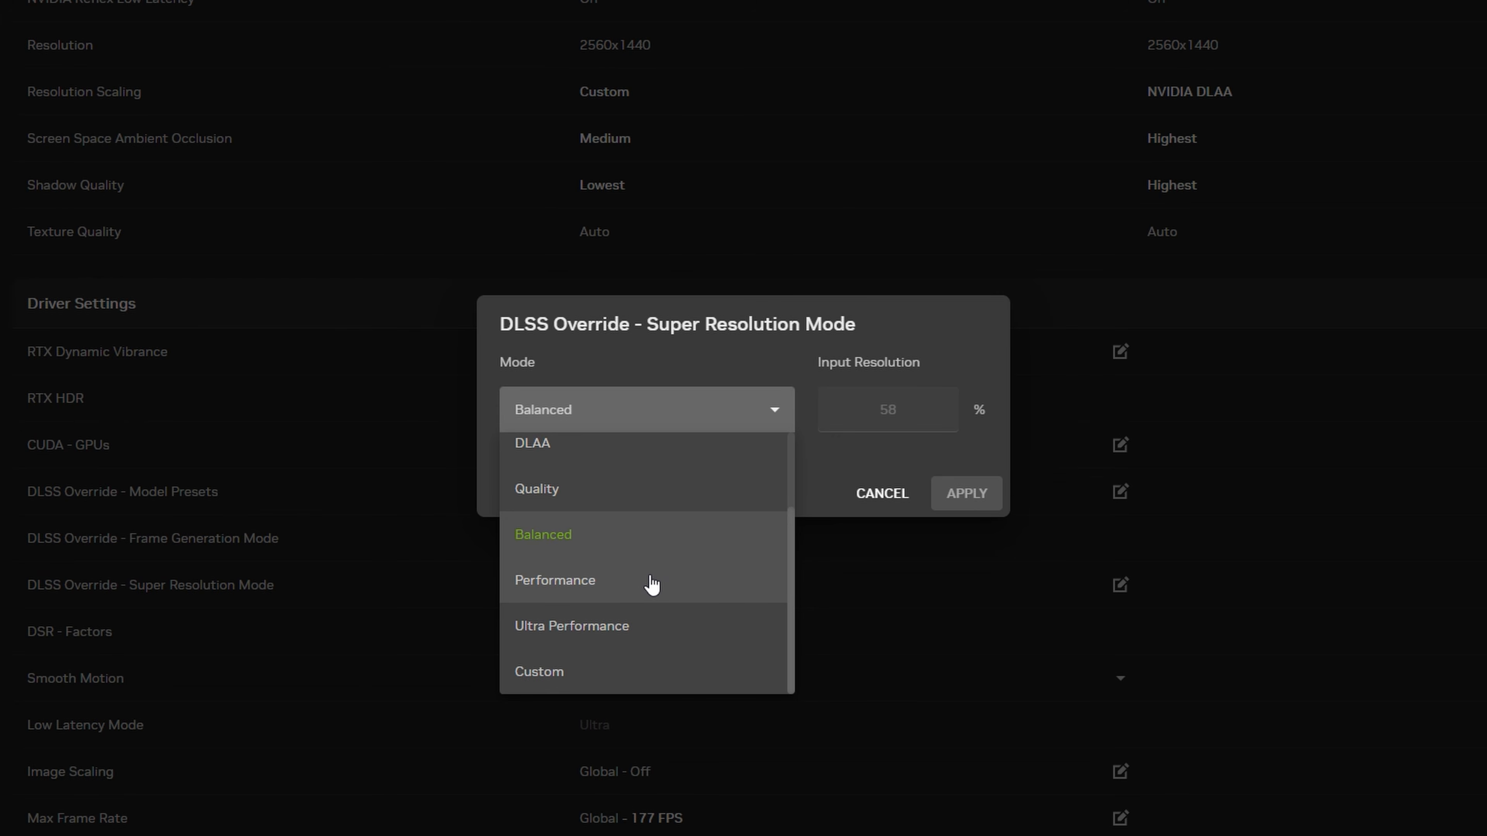
pyautogui.click(611, 534)
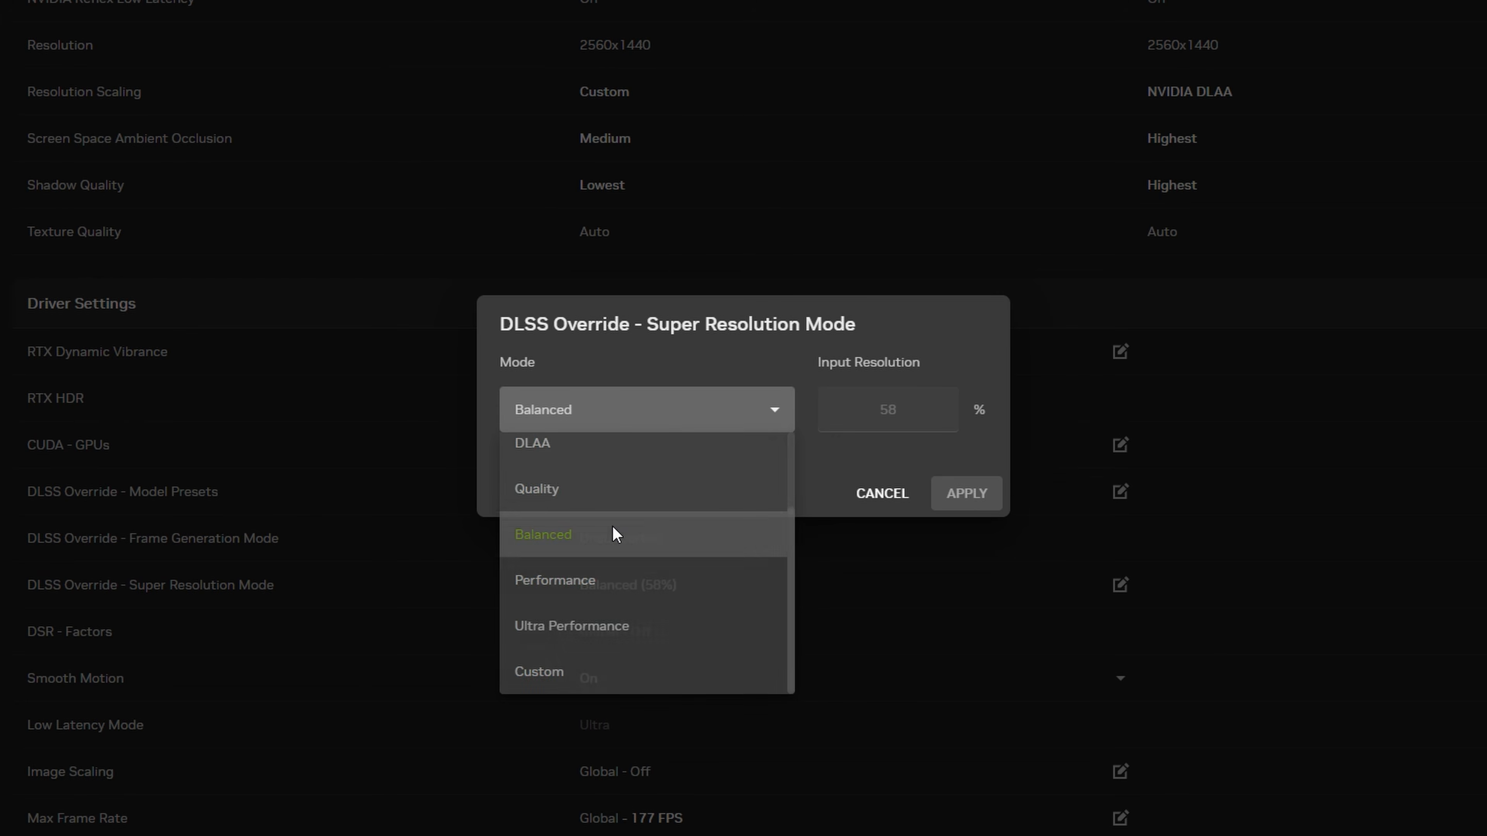
pyautogui.click(968, 493)
# - Set Smooth Motion to On in Marathon's driver settings
pyautogui.scroll(-2, 86, 542)
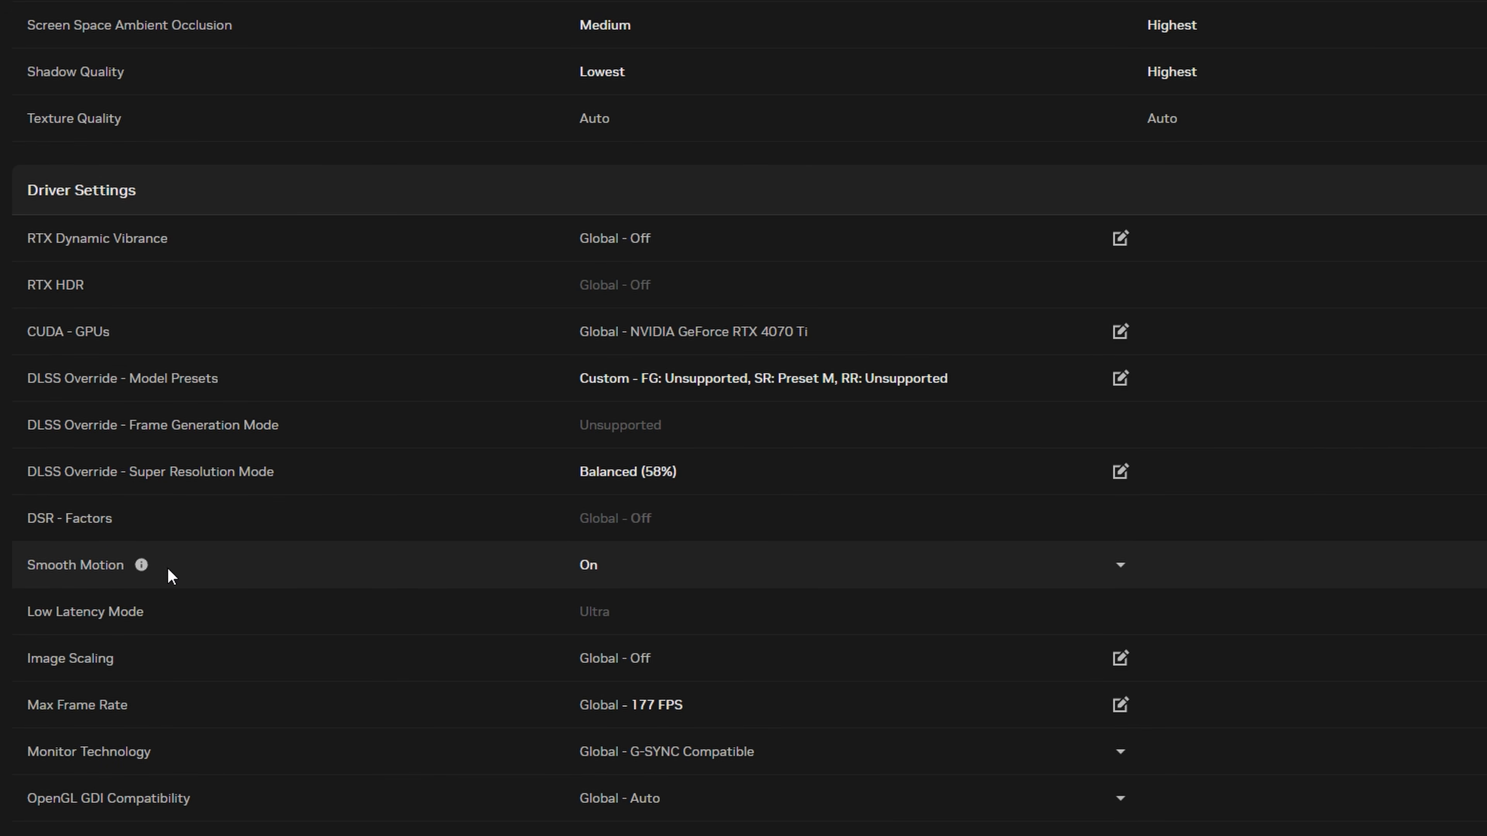
pyautogui.click(657, 571)
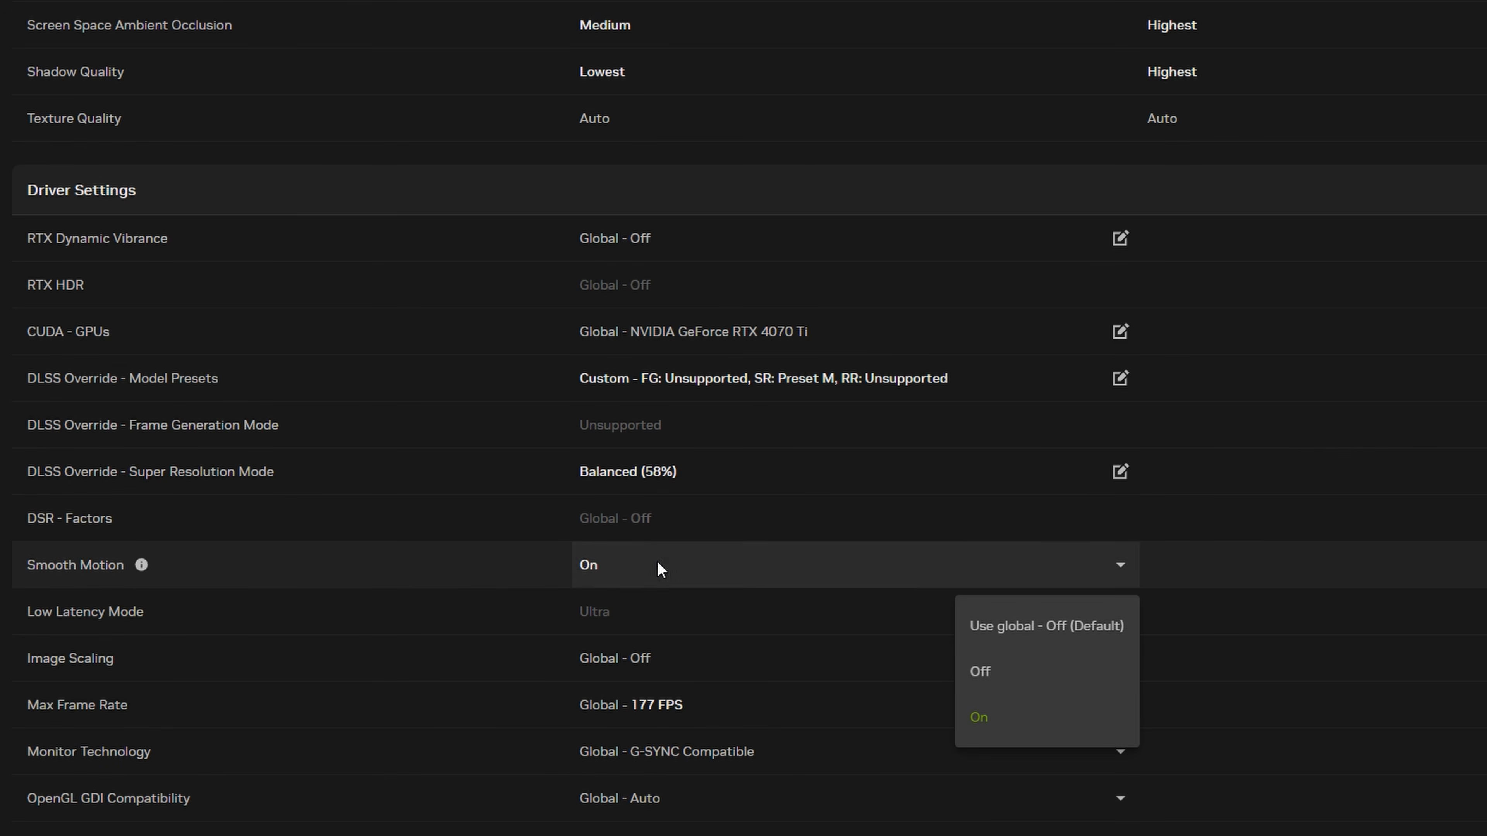
pyautogui.click(1016, 724)
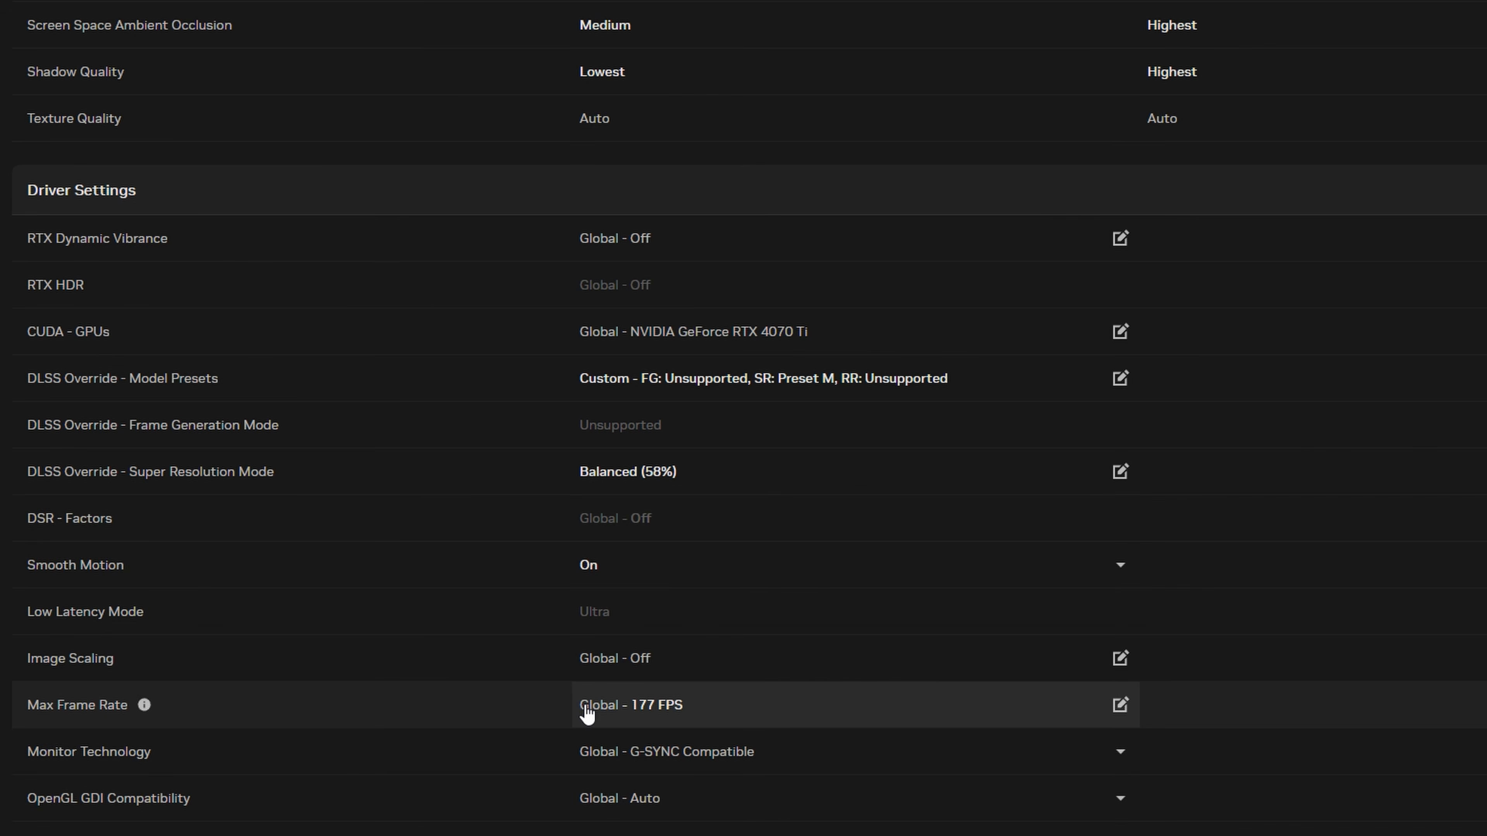